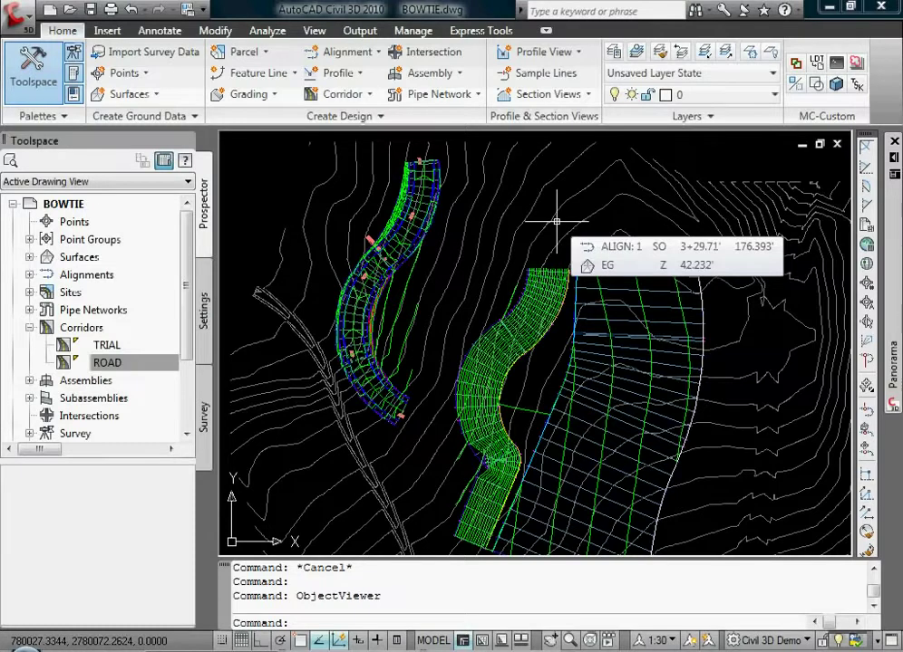
- Draw a rectangle around the middle stretch of the ROAD corridor, crossing both of its edges
mouse_move(324, 270)
middle_mouse_down()
mouse_move(367, 247)
mouse_move(397, 279)
middle_mouse_up()
scroll(391, 223, "up", 2)
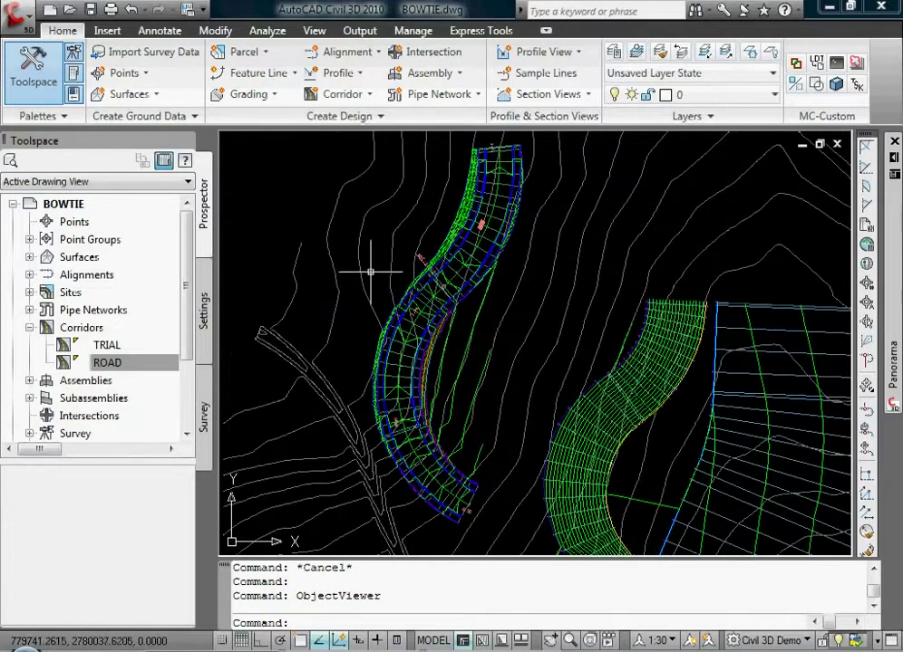
type("C")
key("Return")
left_click(384, 240)
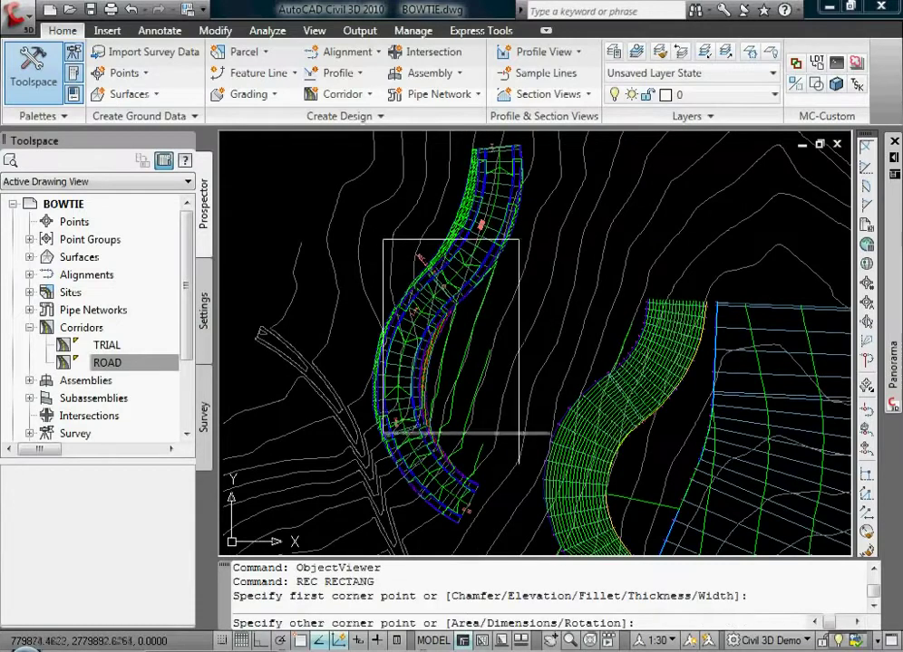
left_click(520, 433)
scroll(412, 337, "up", 2)
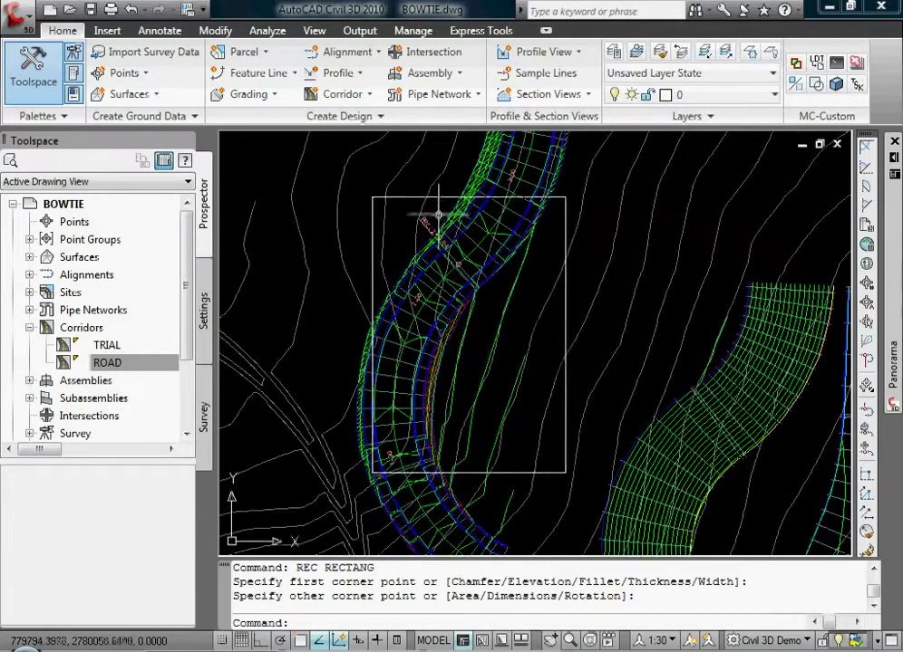
left_click(442, 197)
key("Escape")
key("Escape")
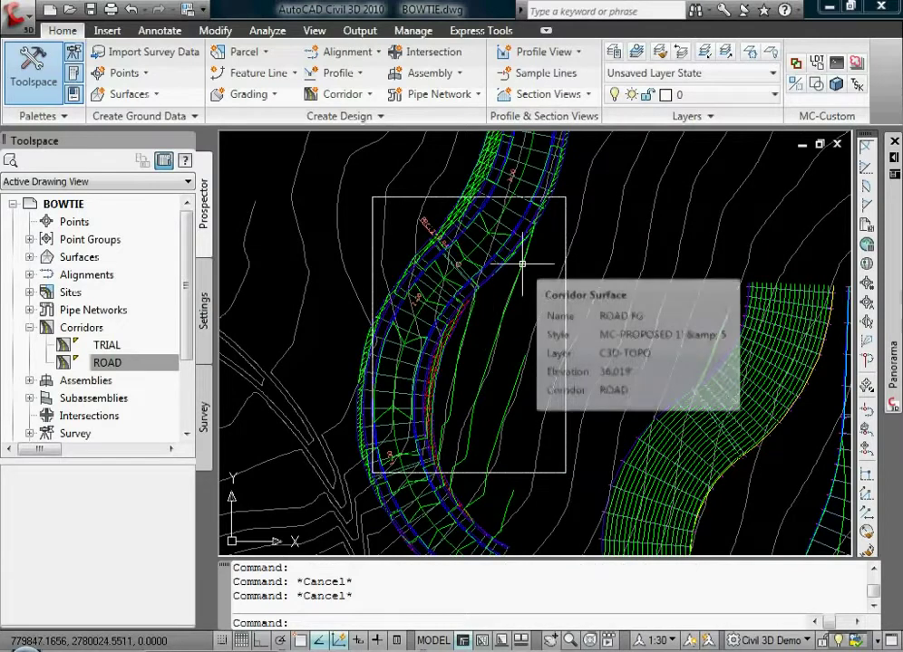
- Add the rectangle to the ROAD FG surface as an outer boundary with non-destructive breakline and 1.000' mid-ordinate distance
scroll(476, 399, "up", 2)
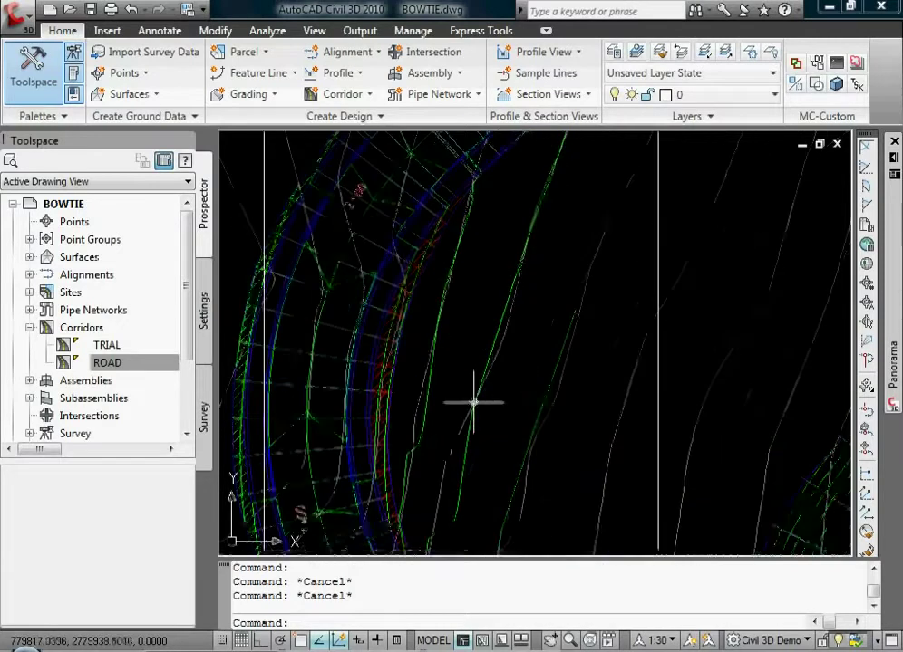
left_click(345, 282)
scroll(383, 272, "down", 4)
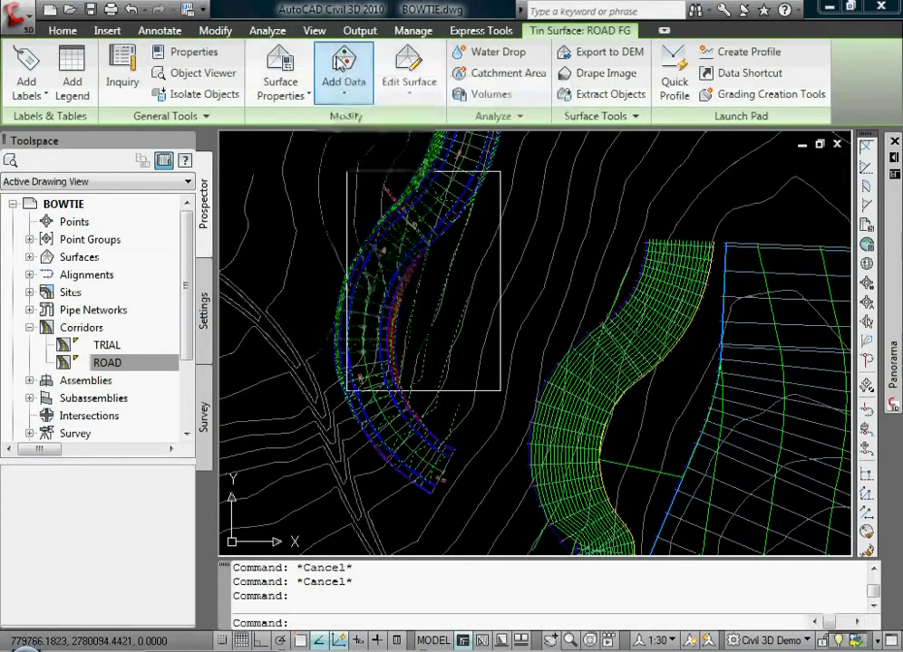
left_click(353, 96)
left_click(379, 126)
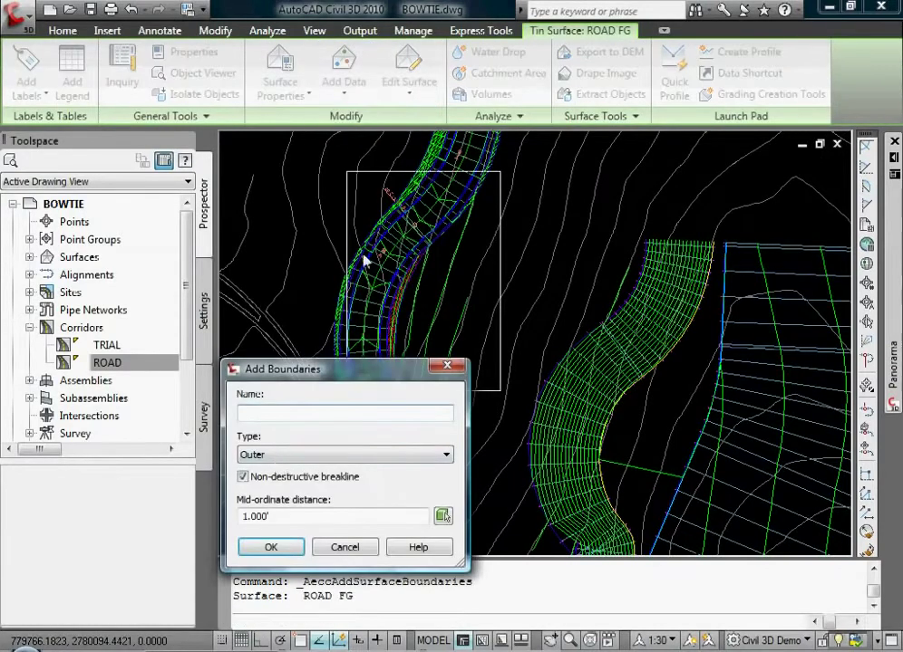
left_click(277, 551)
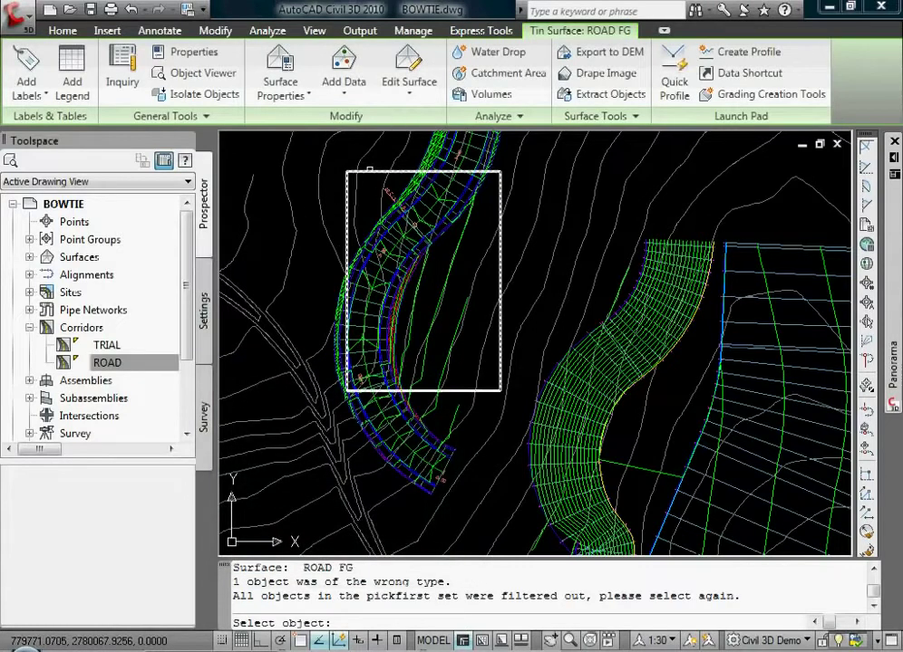
left_click(369, 170)
- Examine the surface within the rectangular boundary in 3D using the Object Viewer
right_click(468, 270)
left_click(484, 513)
mouse_move(413, 196)
left_mouse_down()
mouse_move(445, 377)
mouse_move(496, 437)
mouse_move(480, 388)
mouse_move(489, 353)
mouse_move(528, 448)
mouse_move(602, 440)
mouse_move(500, 444)
left_mouse_up()
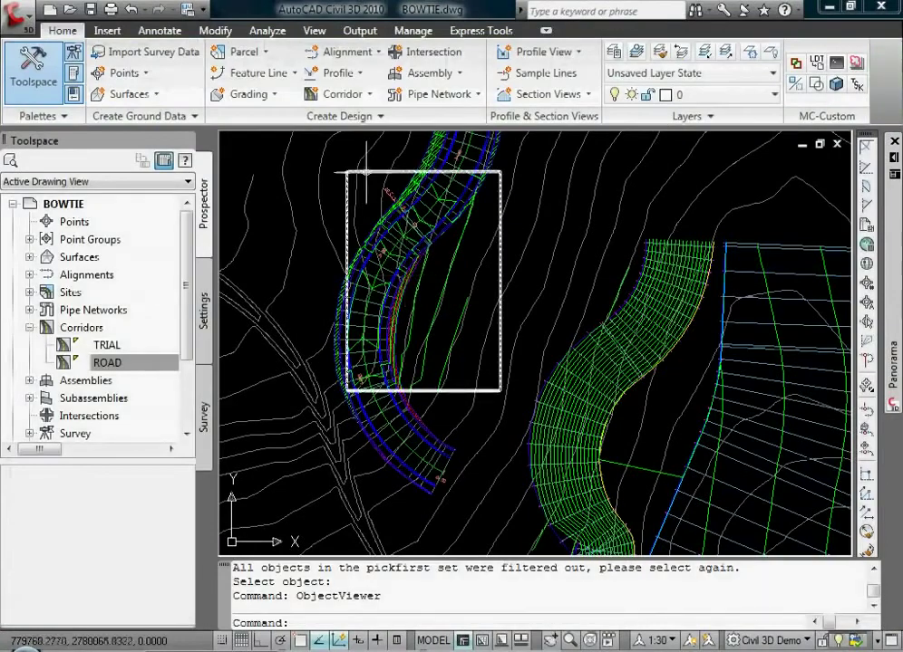
- Erase the boundary rectangle drawn around the middle of the ROAD corridor
left_click(366, 172)
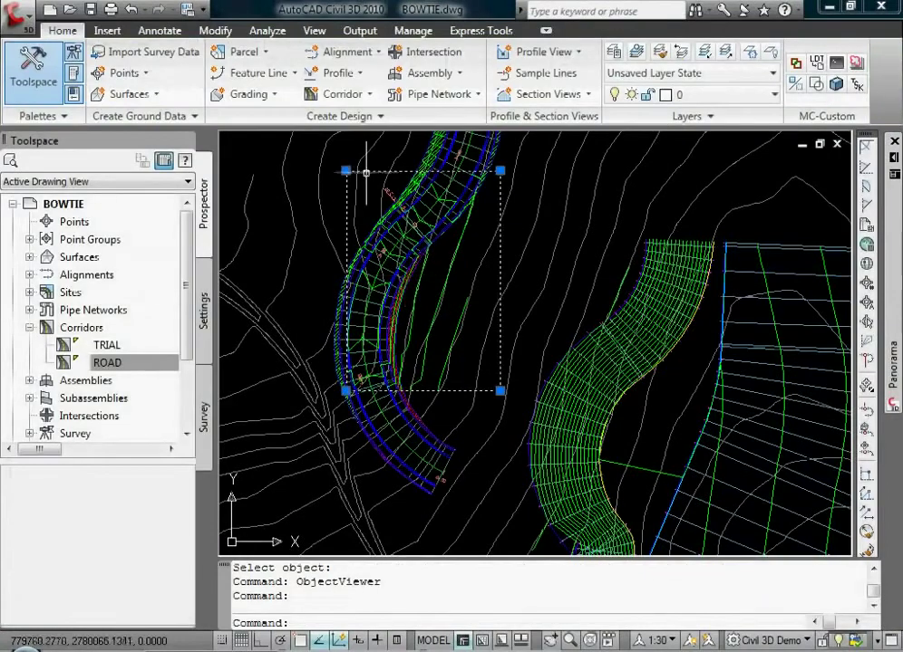
middle_click_drag(365, 170, 391, 246)
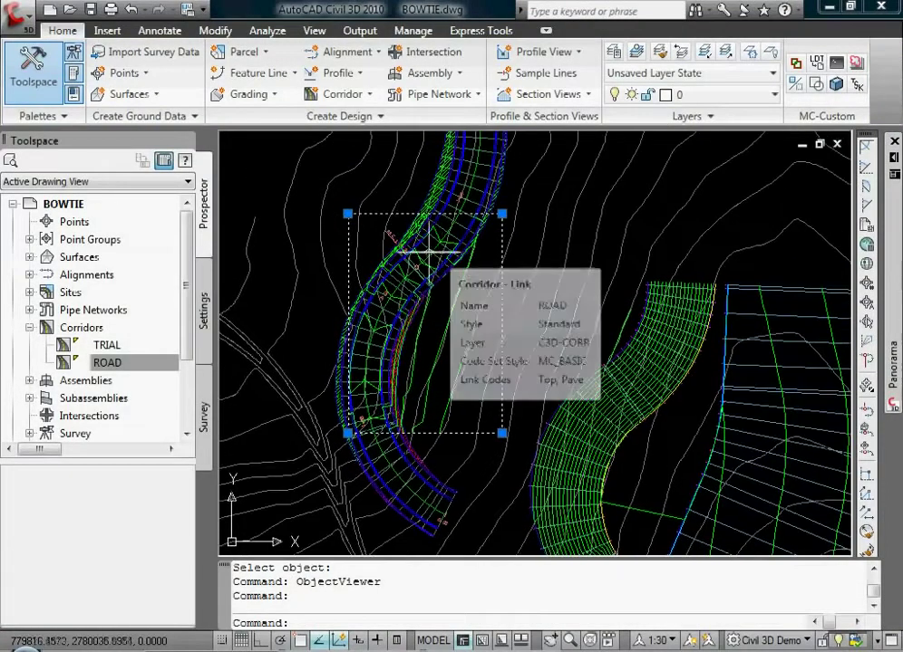
type("e")
key("Return")
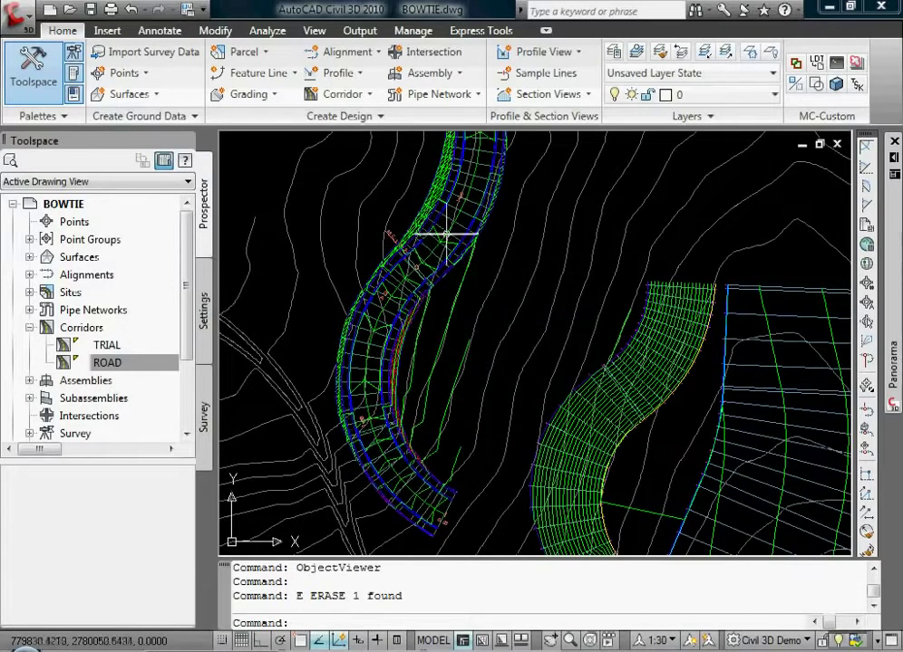
- Automatically add a Daylight boundary to the ROAD FG surface in the ROAD corridor's properties and apply it
middle_click_drag(442, 229, 459, 252)
scroll(480, 229, "down", 2)
scroll(490, 202, "up", 3)
key("Escape")
key("Escape")
left_click(493, 212)
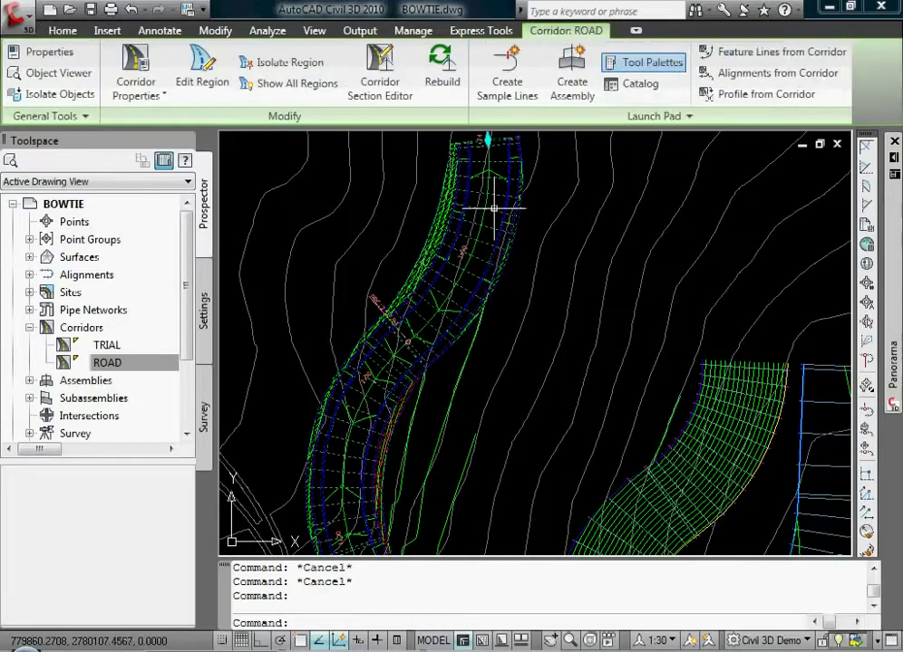
scroll(493, 198, "down", 2)
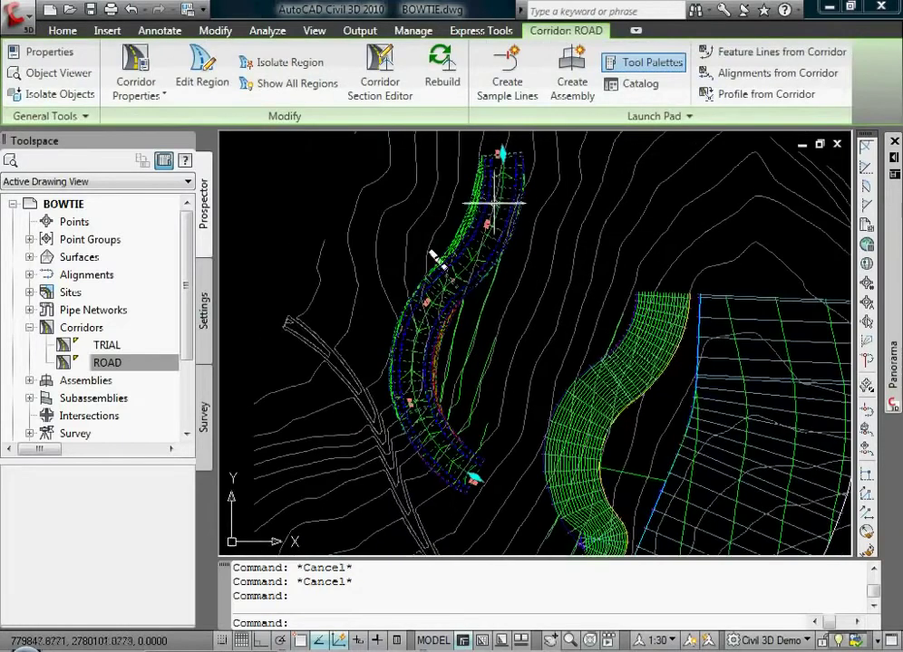
left_click(136, 56)
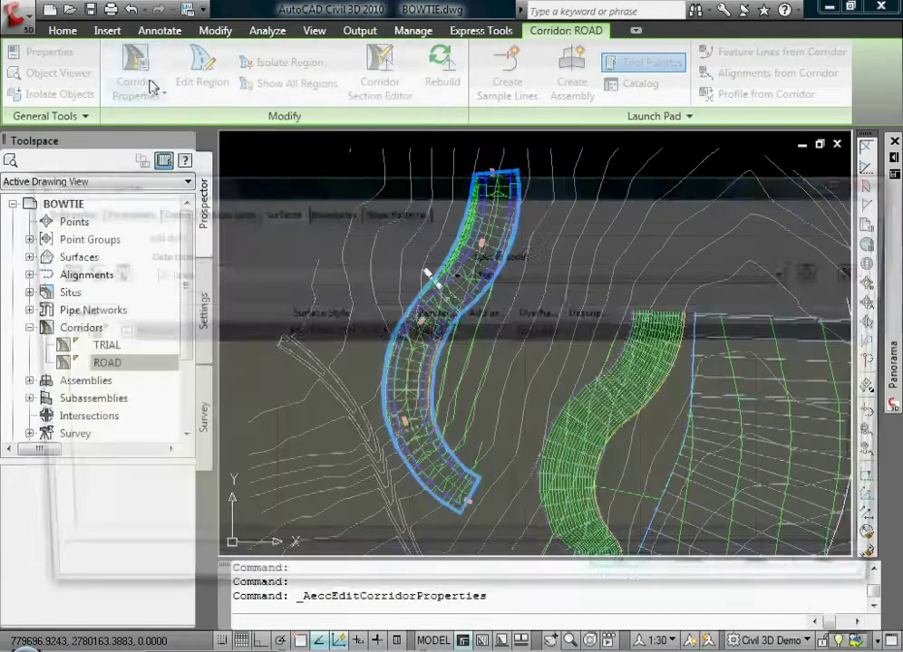
left_click(326, 213)
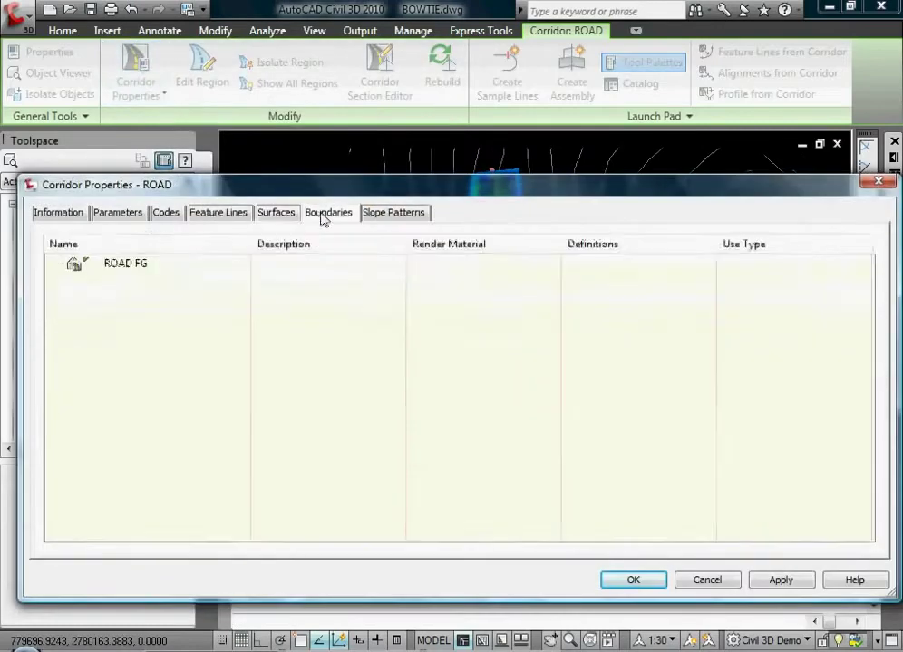
left_click(130, 265)
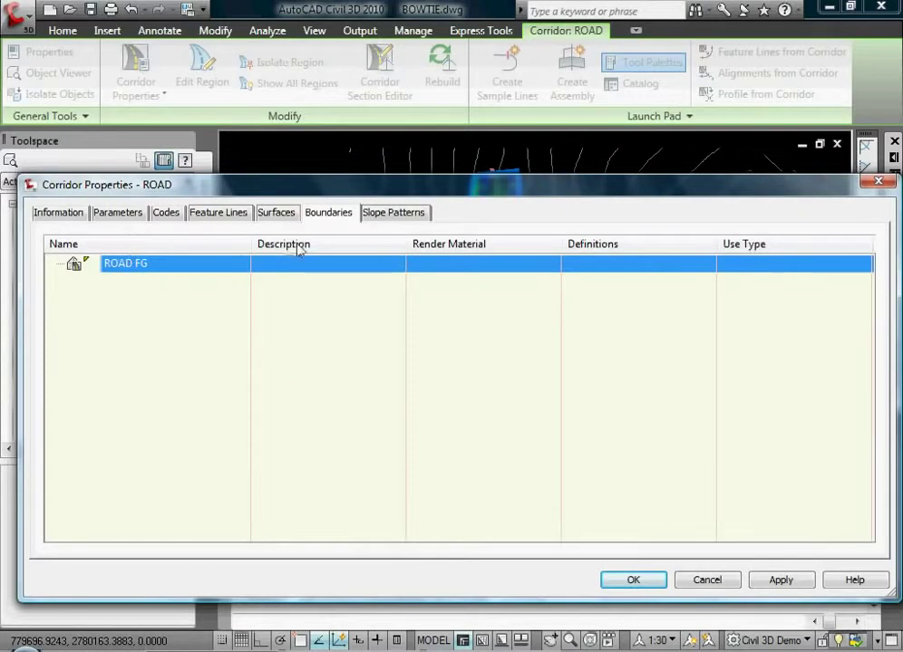
right_click(128, 267)
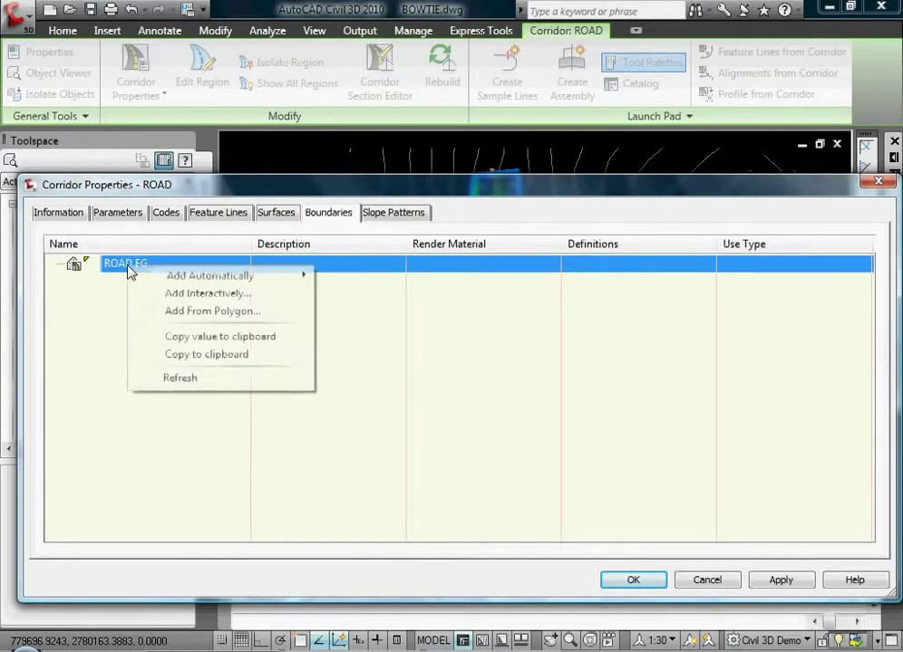
mouse_move(216, 280)
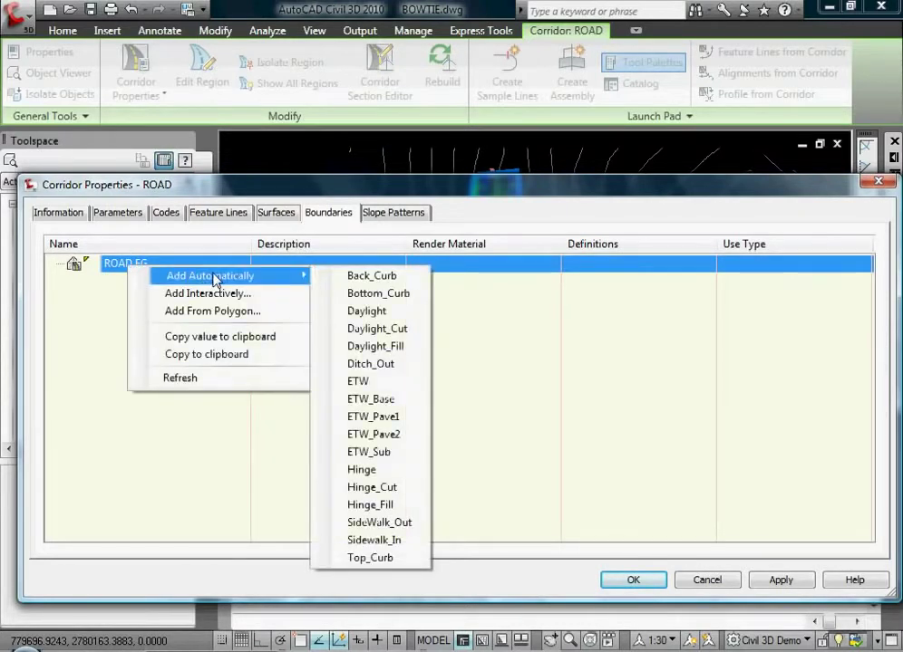
left_click(366, 312)
left_click(632, 580)
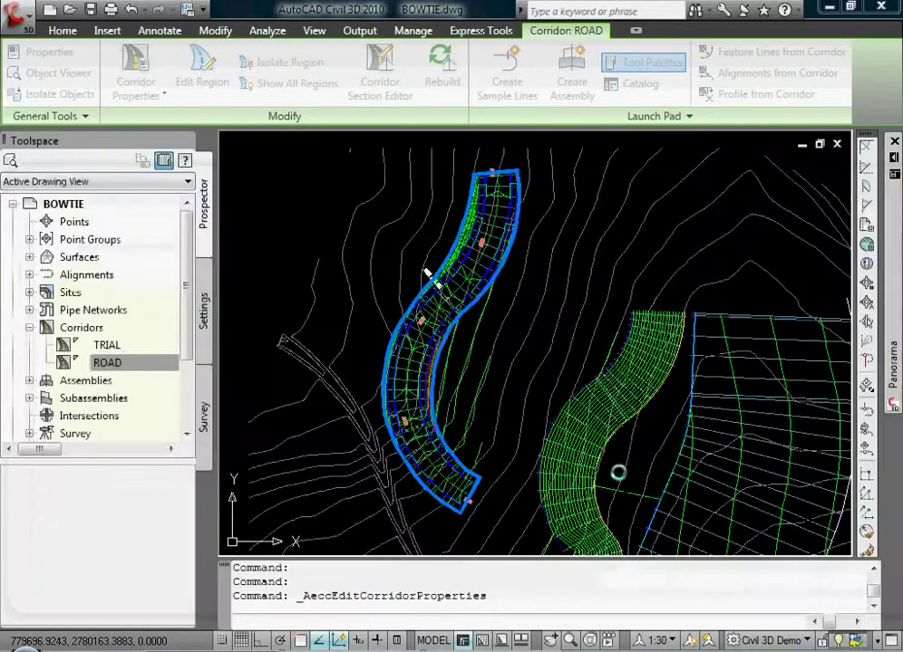
- Inspect the ROAD FG surface and its daylight boundary in 3D using the Object Viewer
scroll(448, 331, "up", 3)
scroll(448, 332, "up", 2)
key("Escape")
key("Escape")
left_click(440, 328)
scroll(440, 328, "down", 2)
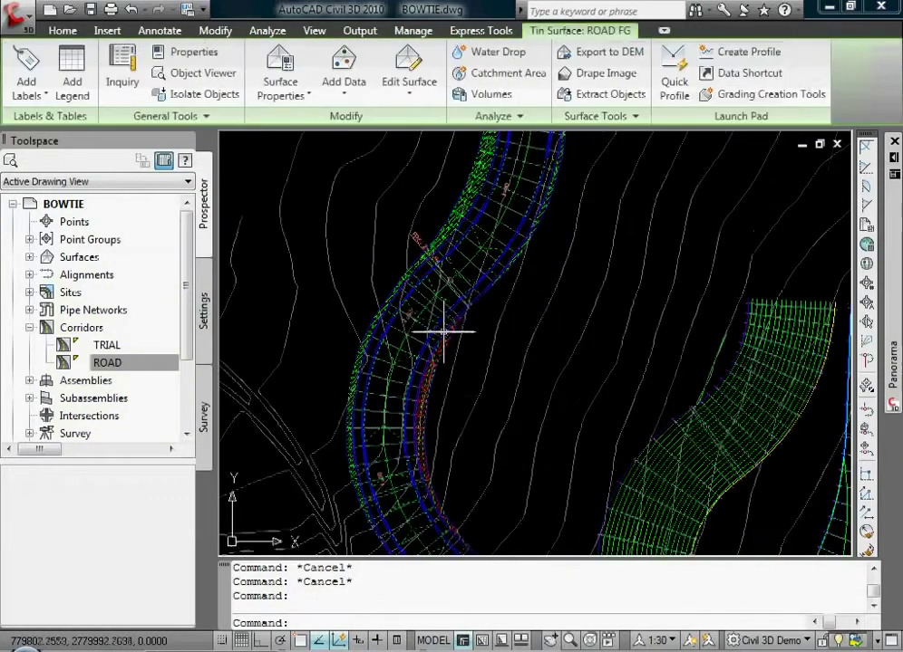
right_click(451, 390)
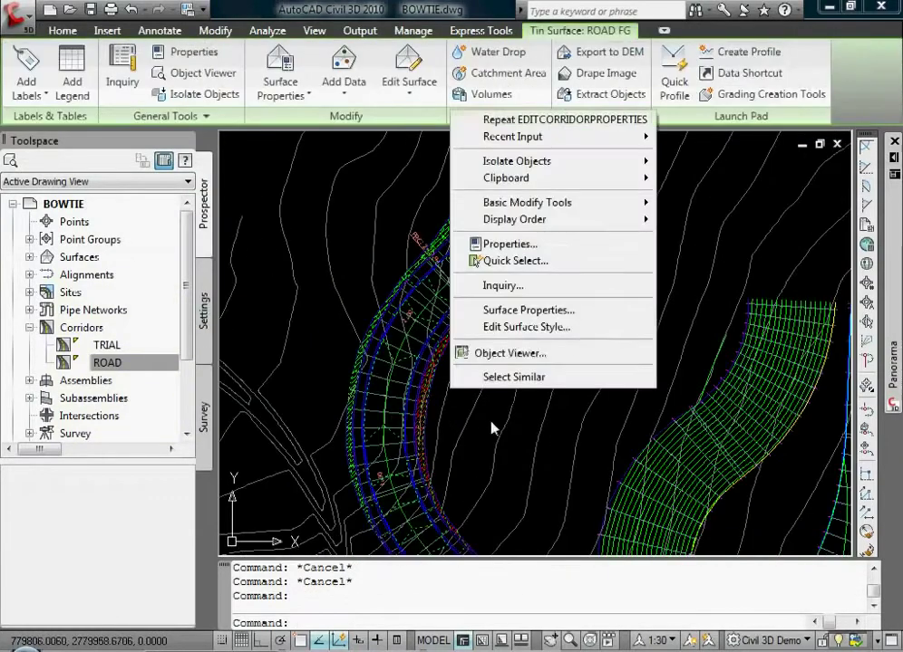
left_click(520, 353)
left_click_drag(455, 371, 500, 392)
mouse_move(404, 418)
left_mouse_down()
mouse_move(469, 459)
mouse_move(432, 459)
mouse_move(459, 485)
mouse_move(468, 470)
mouse_move(439, 461)
mouse_move(372, 479)
mouse_move(427, 377)
left_mouse_up()
key("Escape")
- Remove the daylight boundary from the ROAD FG surface in the ROAD corridor's properties and accept the change
scroll(433, 319, "up", 3)
left_click(395, 192)
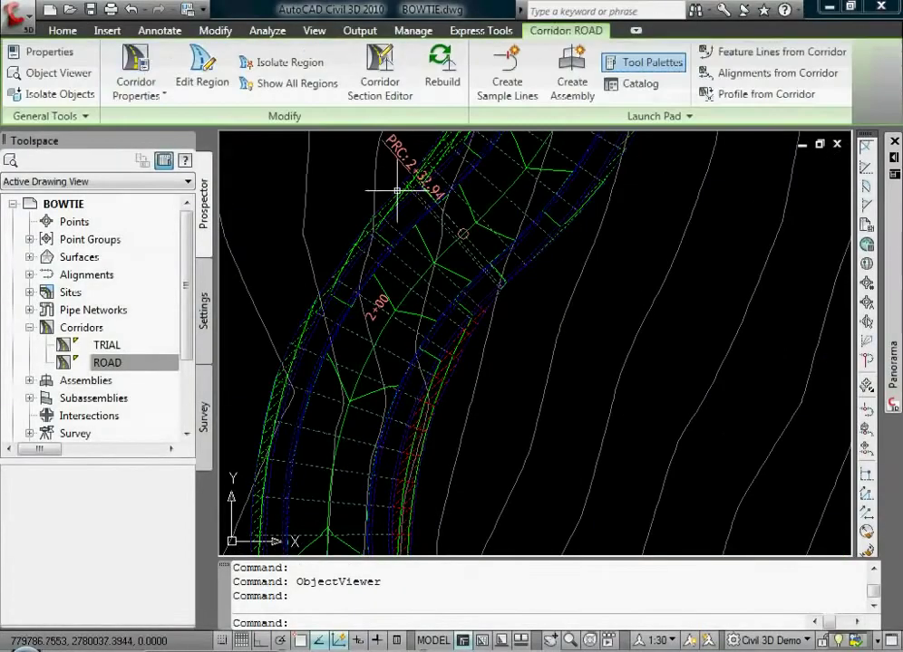
left_click(136, 77)
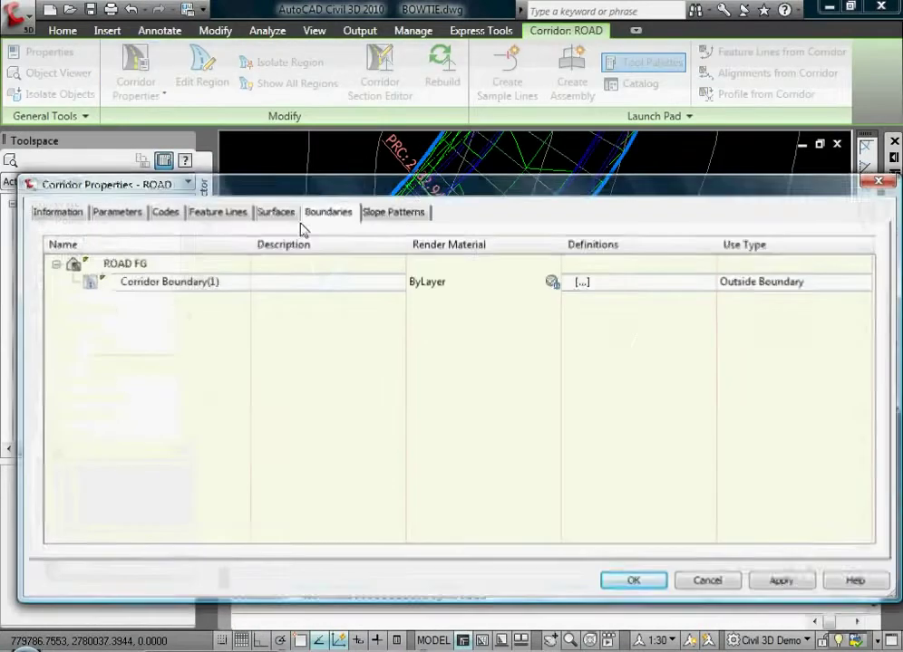
right_click(178, 289)
left_click(201, 297)
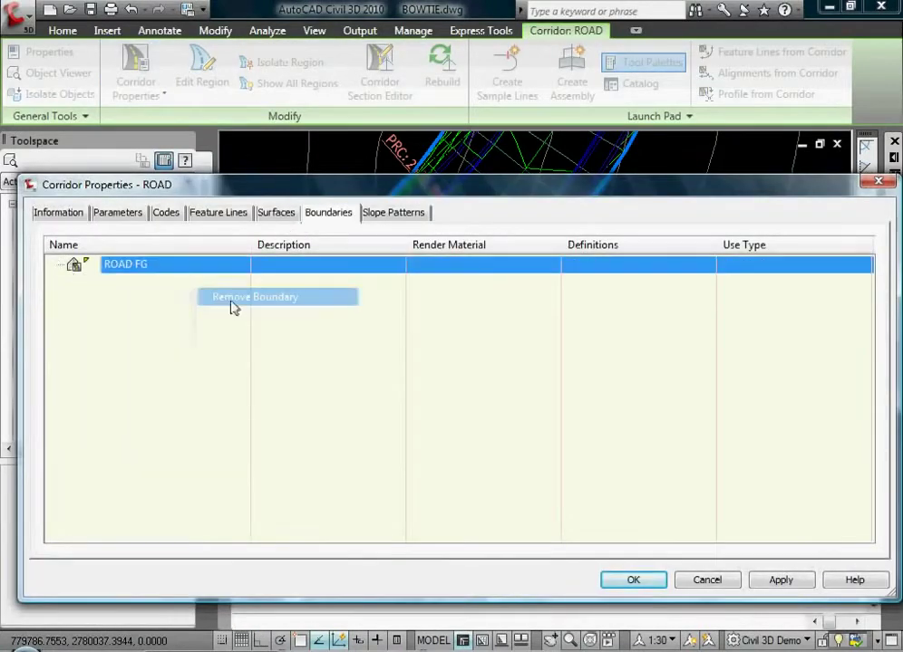
right_click(159, 269)
mouse_move(247, 276)
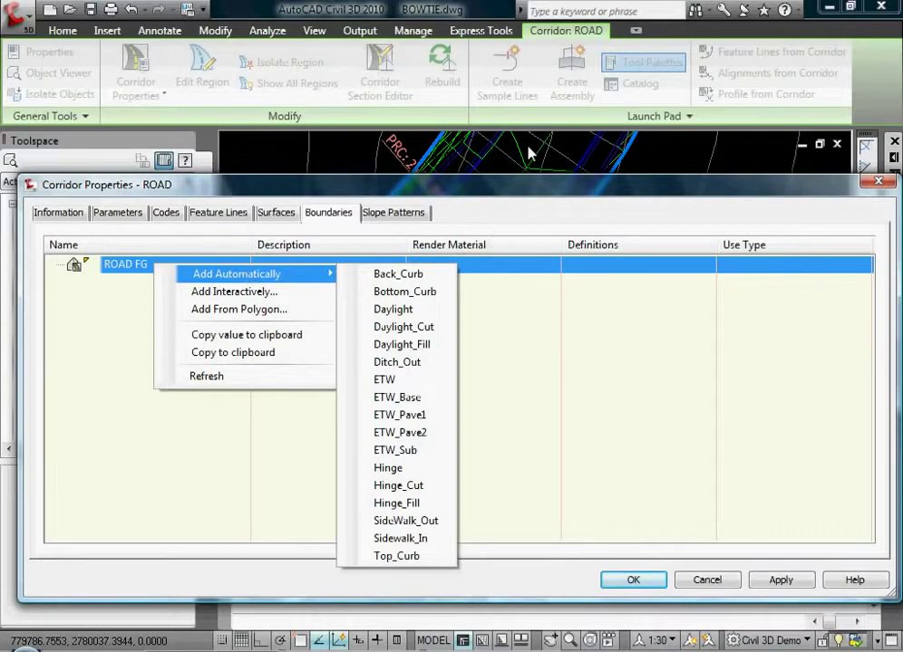
key("Escape")
key("Escape")
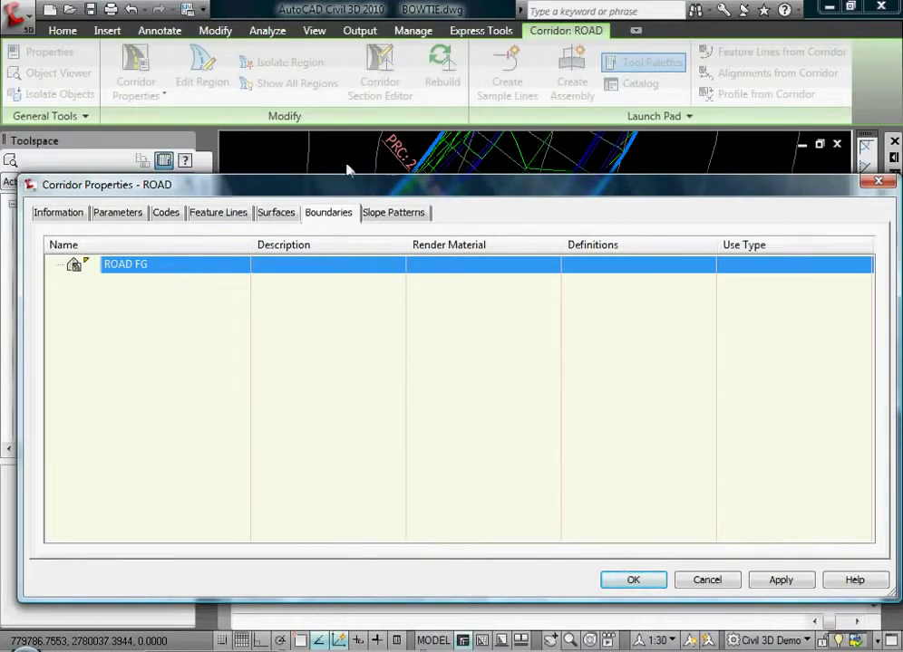
left_click(633, 580)
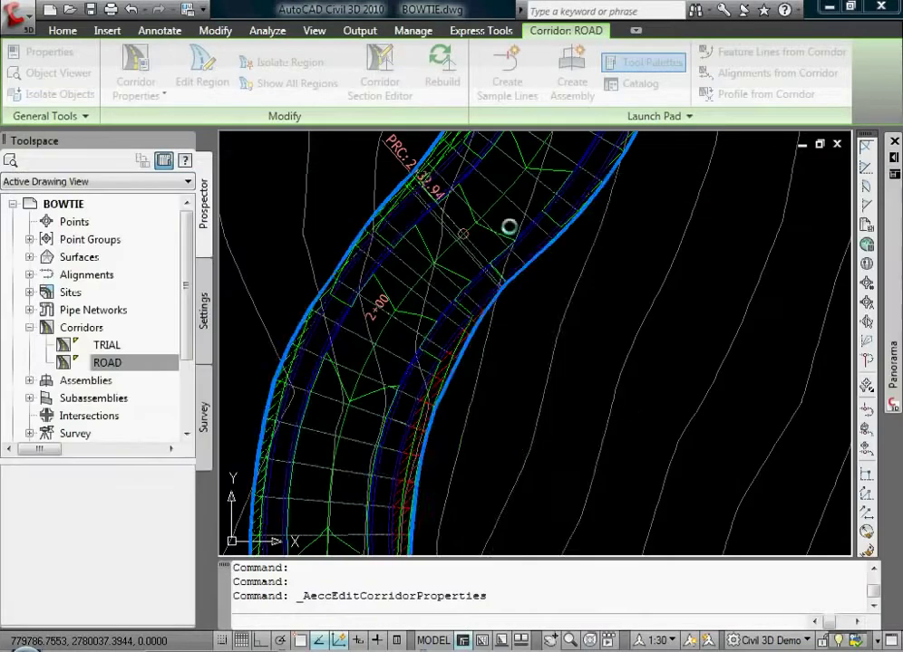
- Start an interactively picked boundary for the ROAD FG surface in the ROAD corridor's properties
scroll(540, 208, "down", 4)
scroll(514, 252, "up", 4)
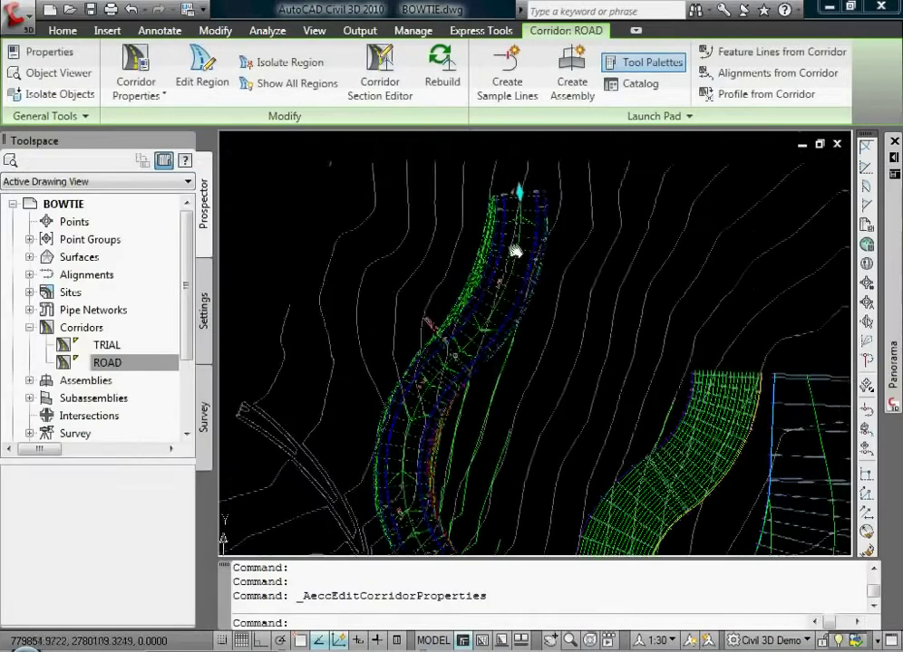
scroll(524, 218, "up", 1)
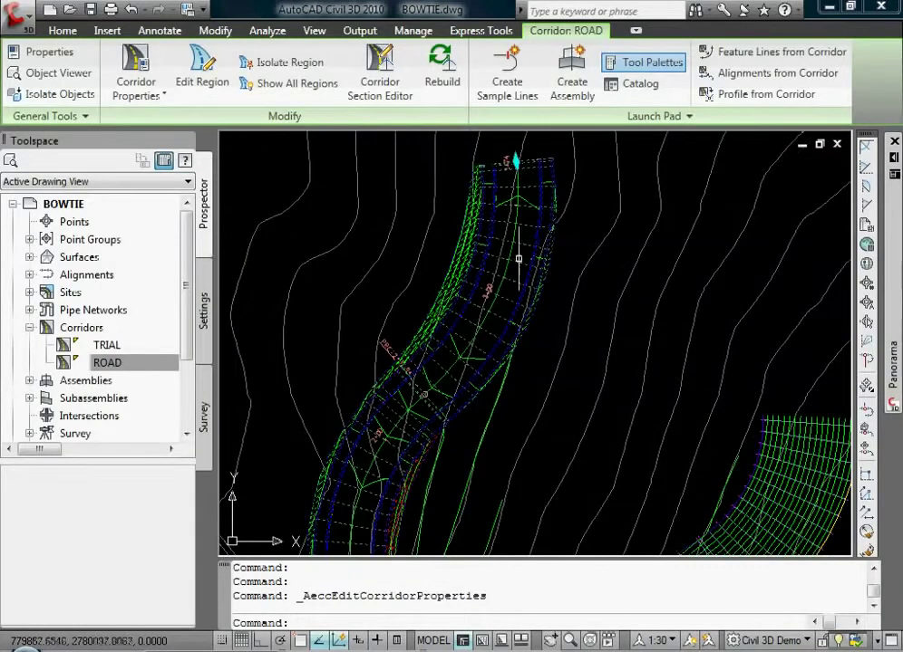
scroll(490, 306, "up", 2)
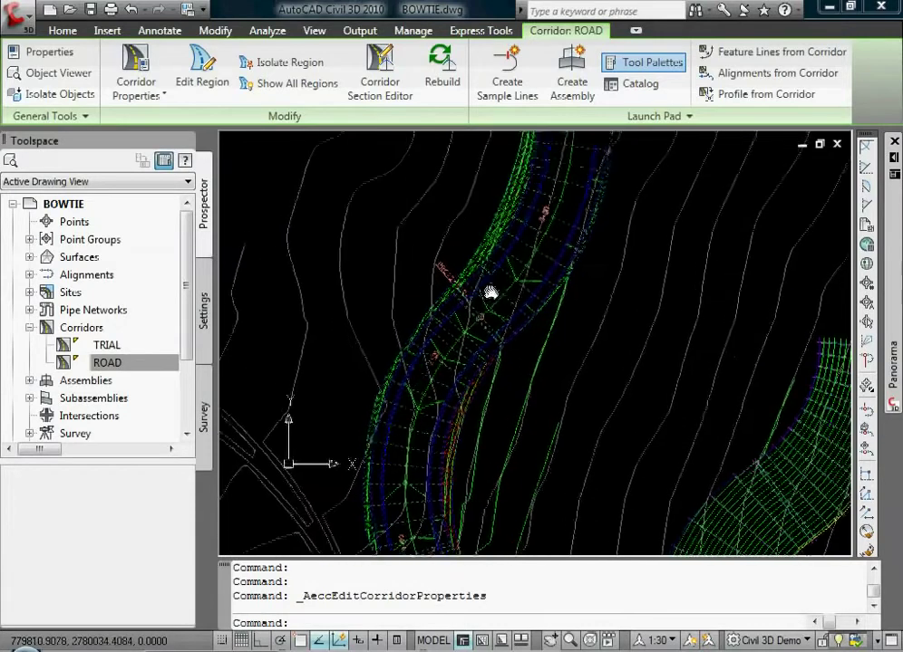
scroll(458, 313, "down", 3)
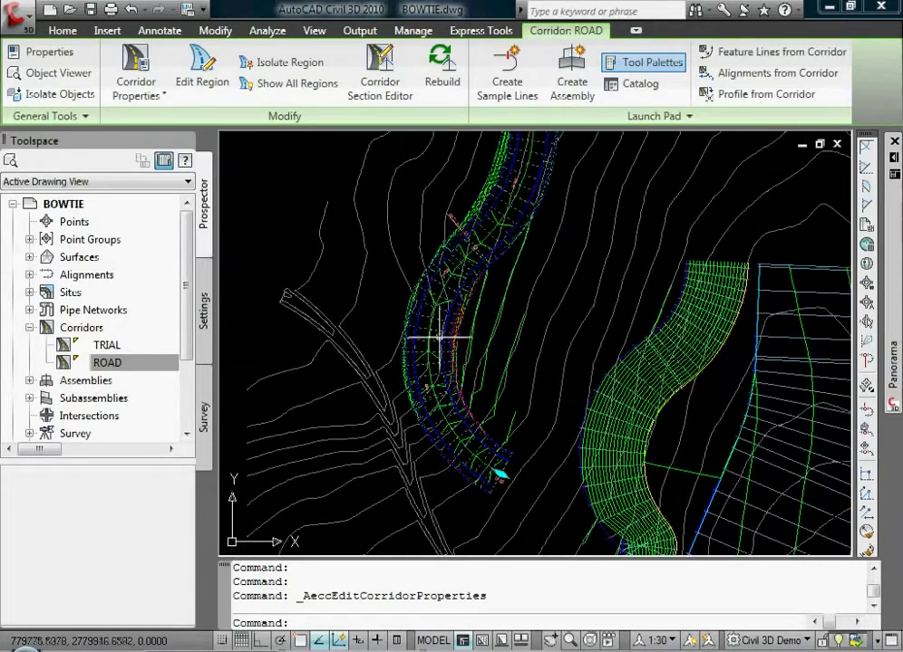
scroll(501, 240, "up", 2)
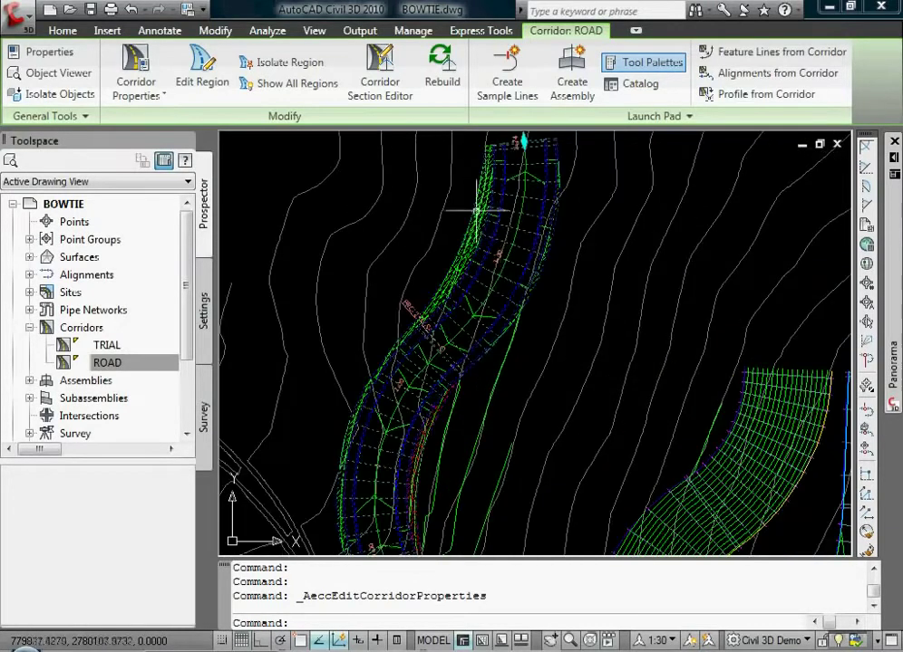
left_click(391, 286)
right_click(141, 269)
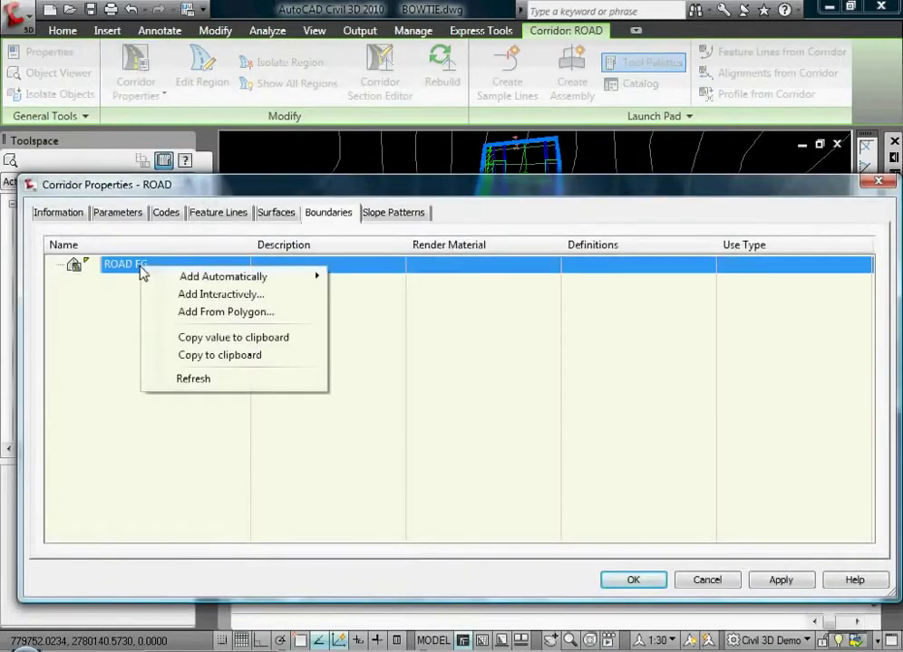
left_click(221, 295)
- Set the boundary's first point at the endpoint of the outer corner at station 0+00, using the Daylight feature line
mouse_move(589, 177)
middle_mouse_down()
mouse_move(577, 209)
mouse_move(569, 182)
middle_mouse_up()
scroll(562, 194, "down", 2)
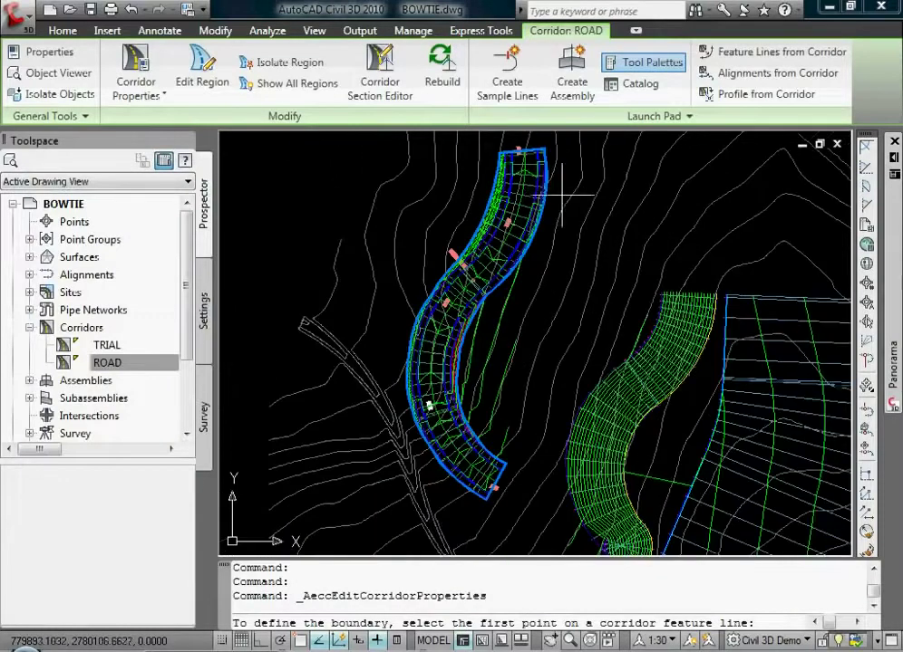
scroll(489, 476, "up", 4)
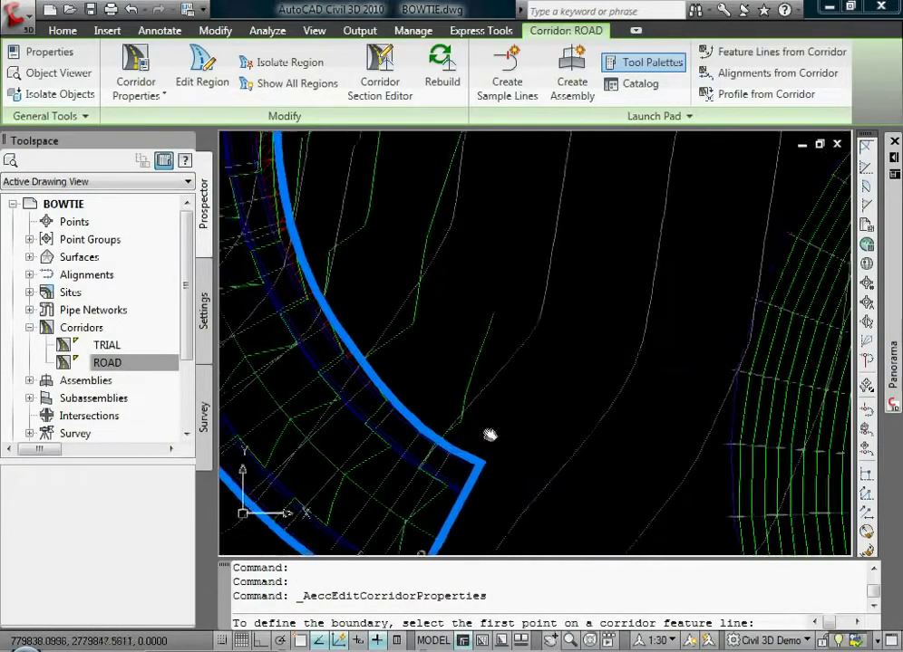
middle_click_drag(469, 472, 479, 387)
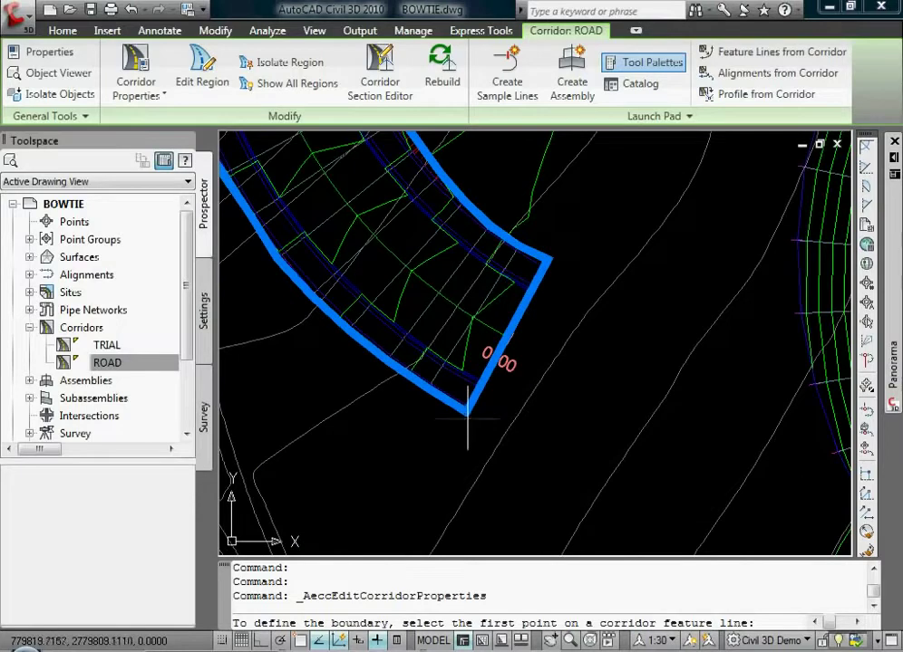
type("END")
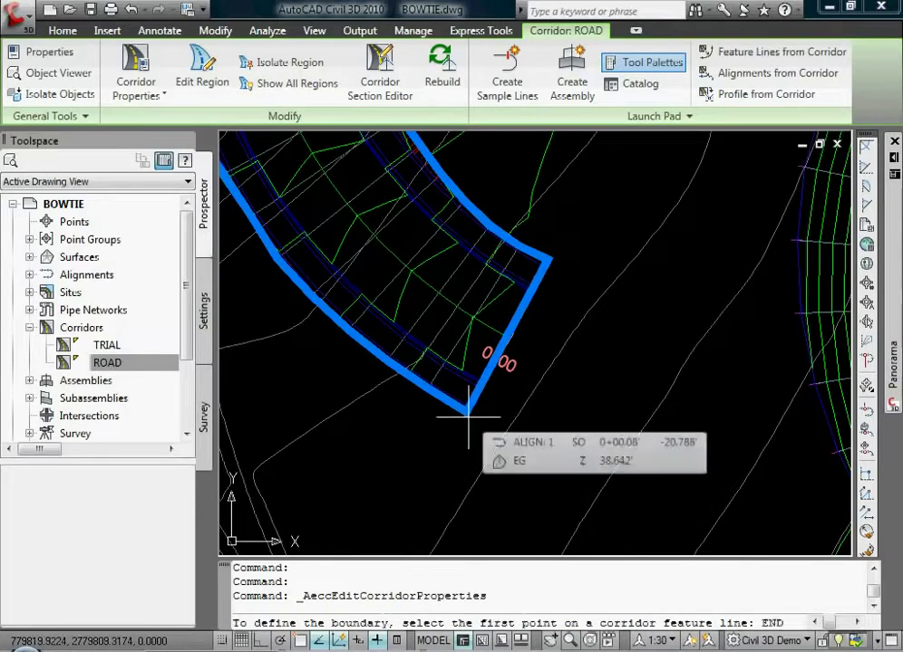
key("Return")
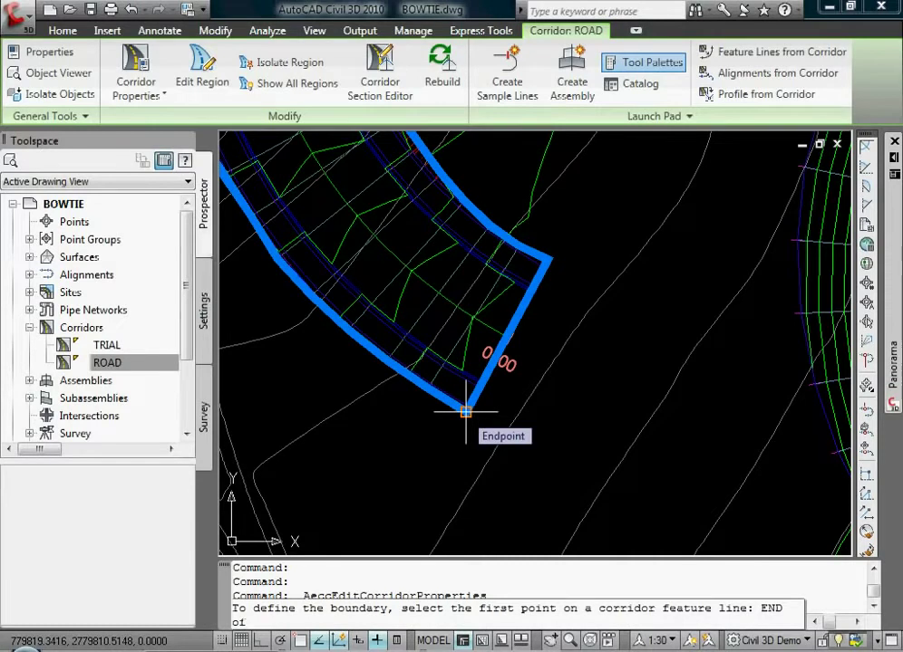
scroll(465, 412, "up", 1)
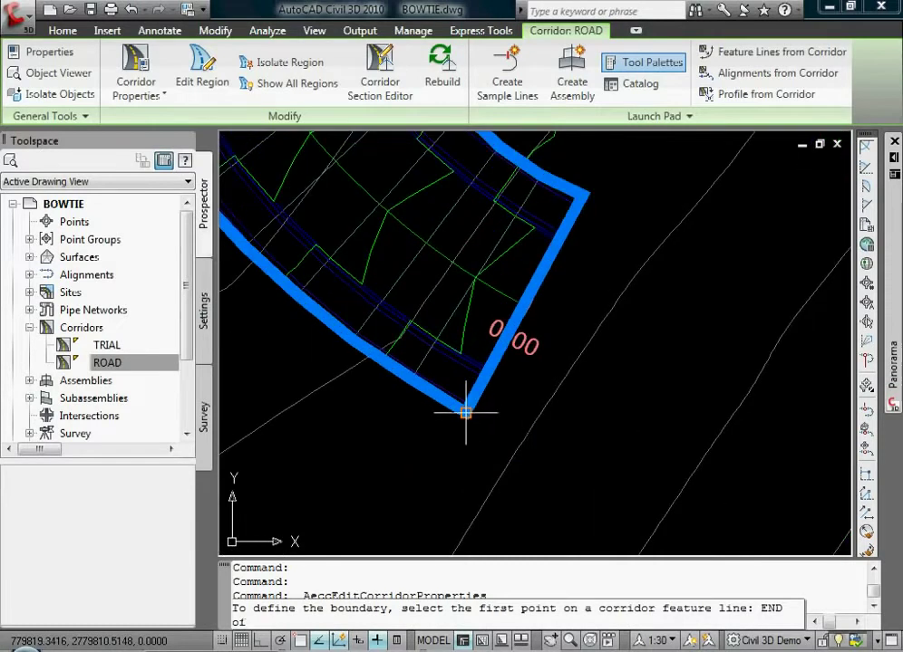
left_click(465, 412)
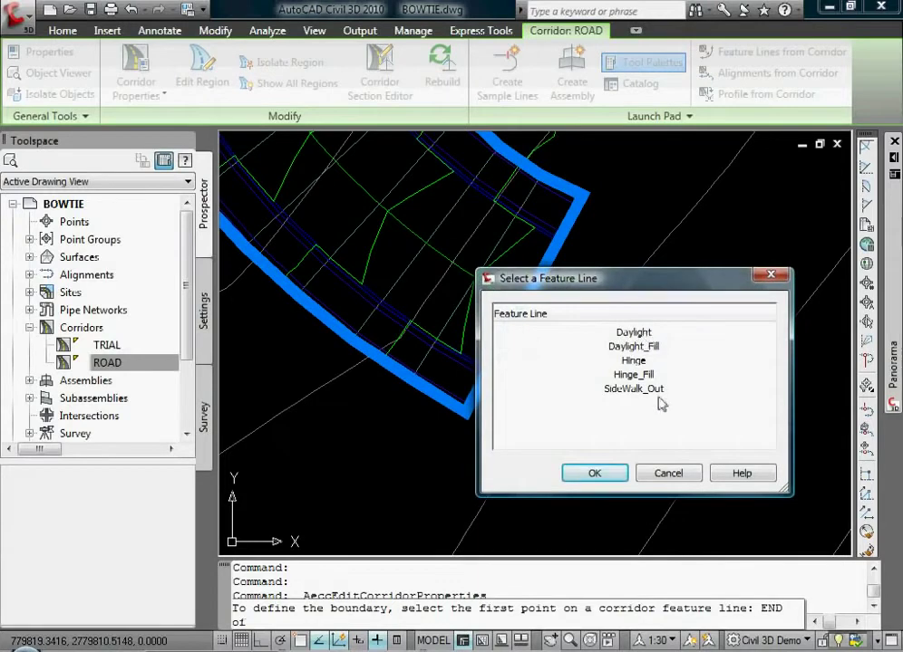
left_click(642, 335)
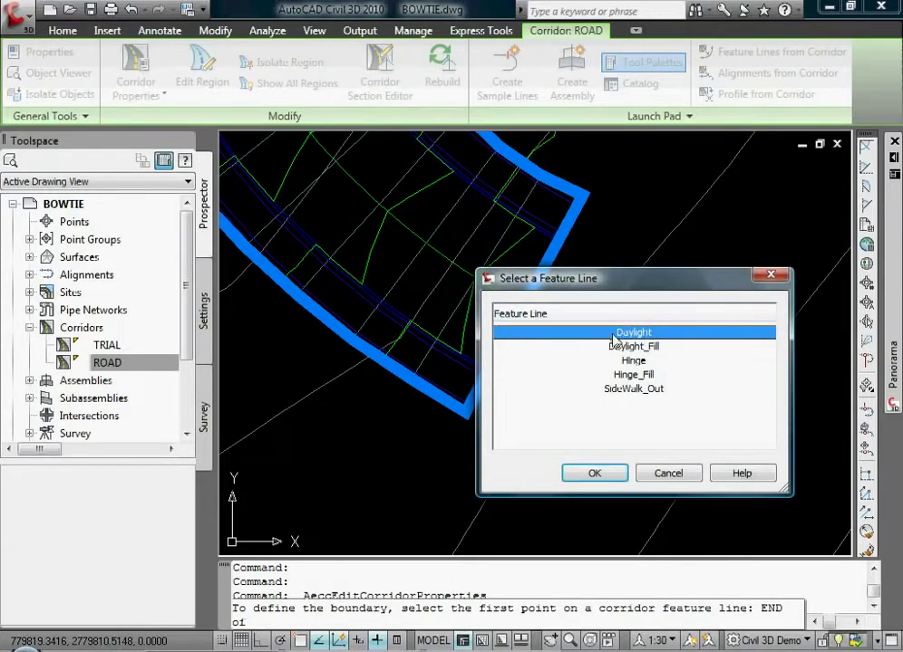
left_click(595, 473)
- Trace the boundary along the corridor's western daylight edge to the 3+74 end and pick the opposite corner's endpoint on the Daylight feature line
scroll(387, 383, "down", 1)
middle_click_drag(387, 382, 574, 413)
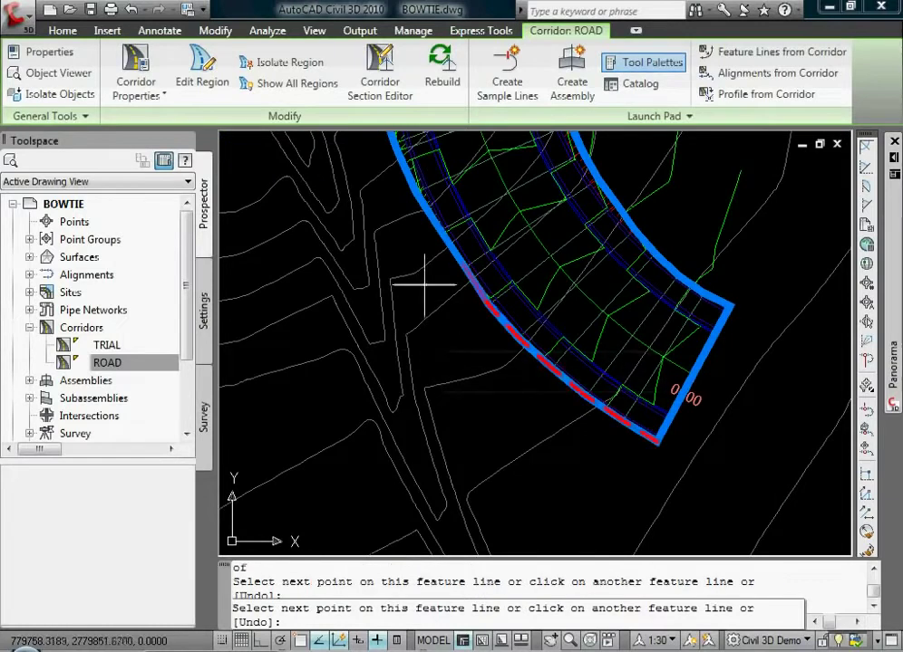
middle_click_drag(373, 196, 438, 430)
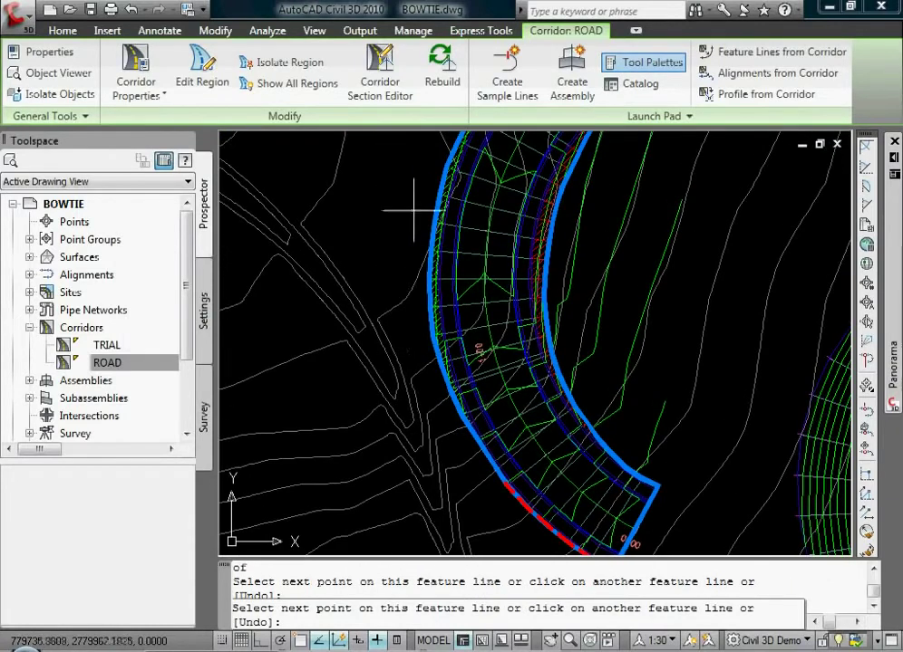
scroll(417, 197, "down", 2)
middle_click_drag(413, 178, 376, 323)
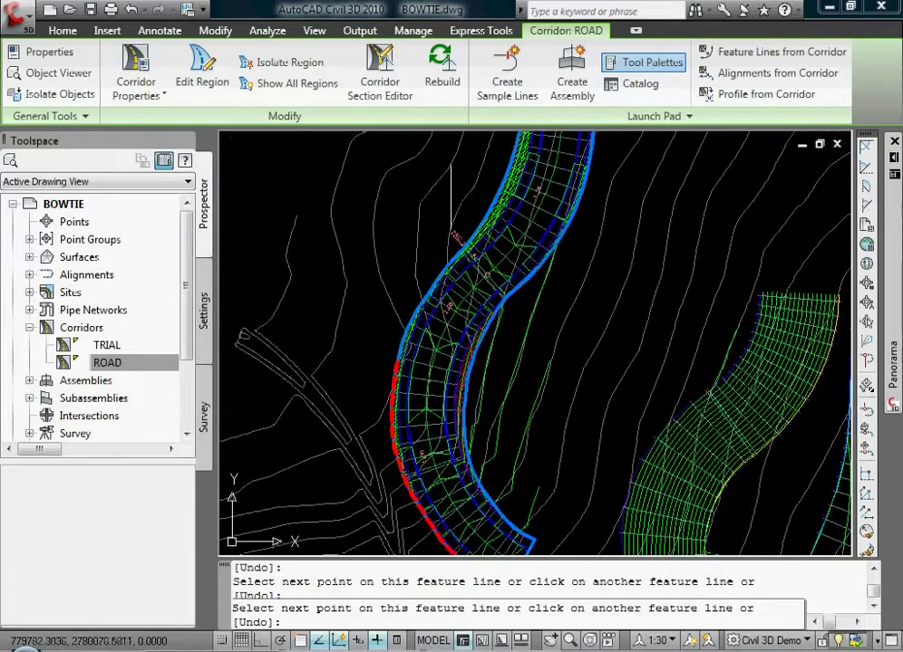
scroll(464, 185, "down", 2)
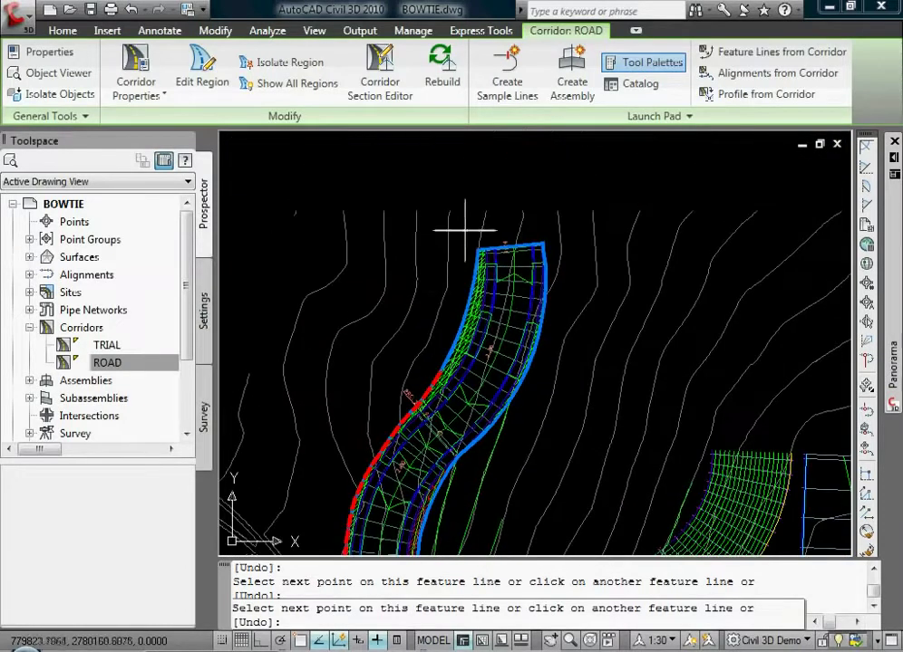
scroll(465, 256, "up", 4)
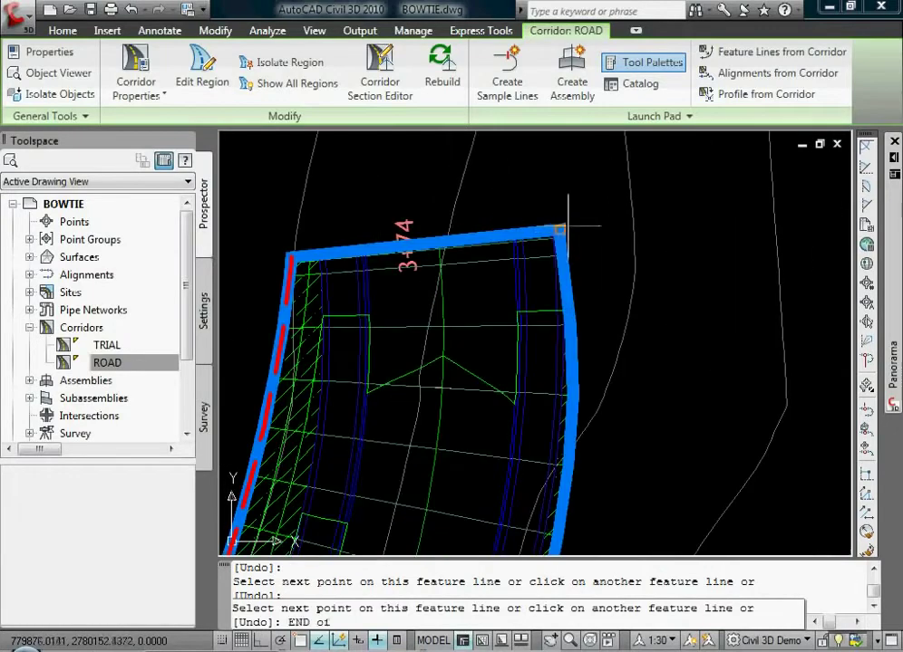
left_click(645, 334)
left_click(593, 474)
- Trace the boundary back along the eastern daylight edge to the 0+00 end, complete it and accept the corridor properties
left_click(644, 455)
scroll(645, 463, "down", 4)
middle_click_drag(645, 465, 665, 145)
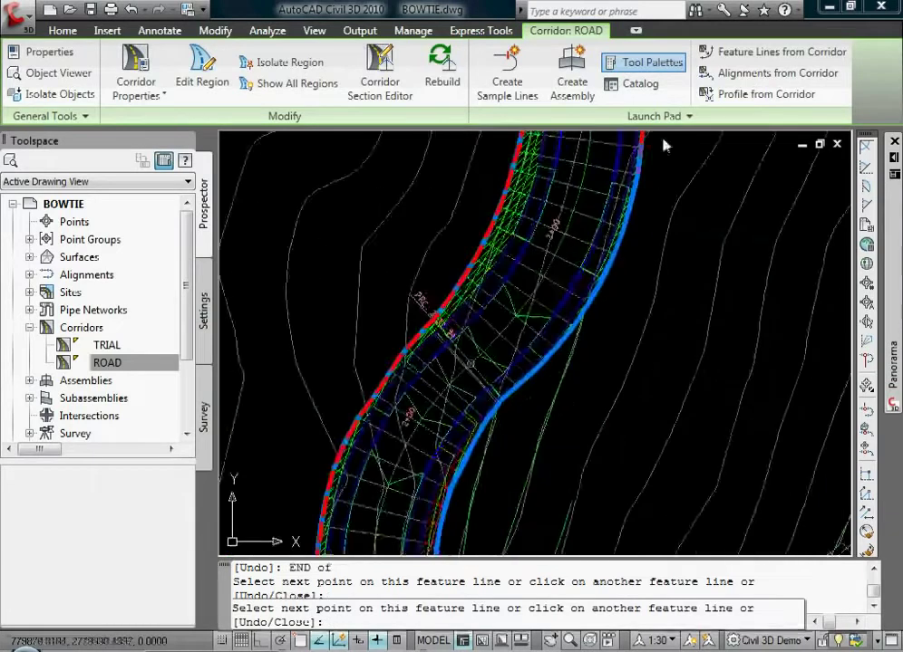
scroll(629, 241, "down", 2)
left_click(578, 382)
scroll(573, 435, "down", 3)
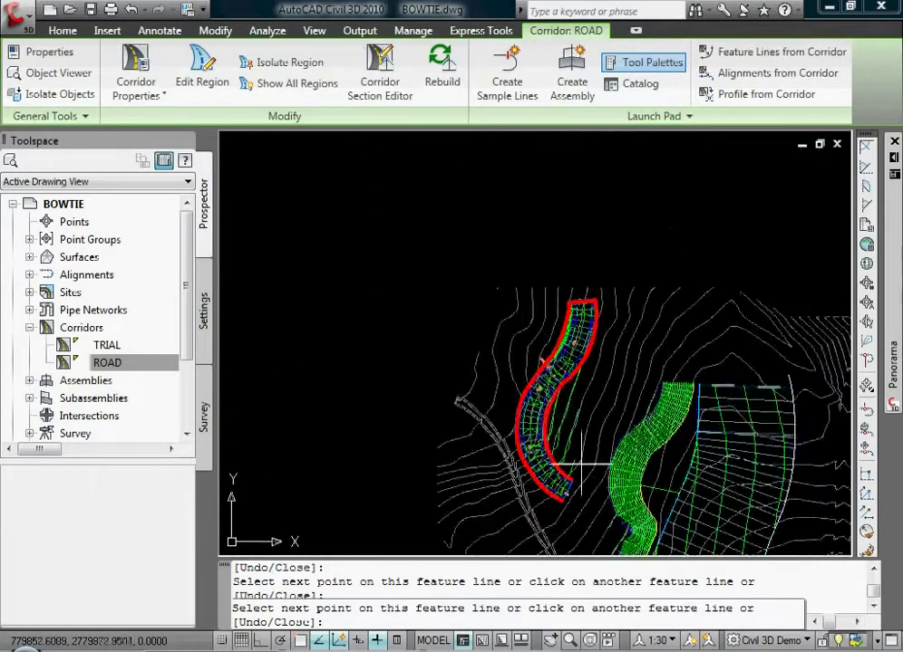
scroll(584, 471, "up", 3)
key("Return")
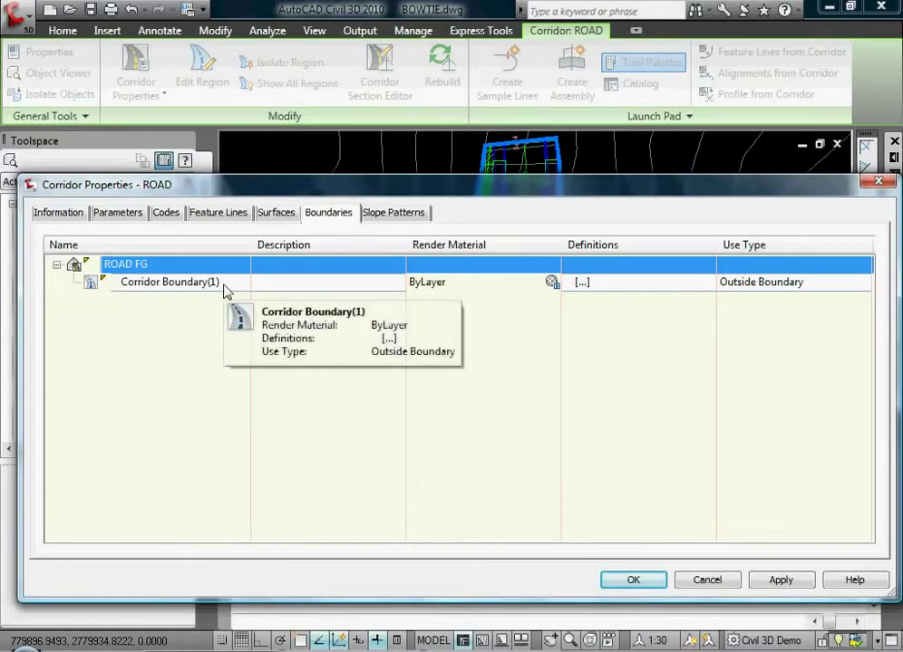
left_click(633, 580)
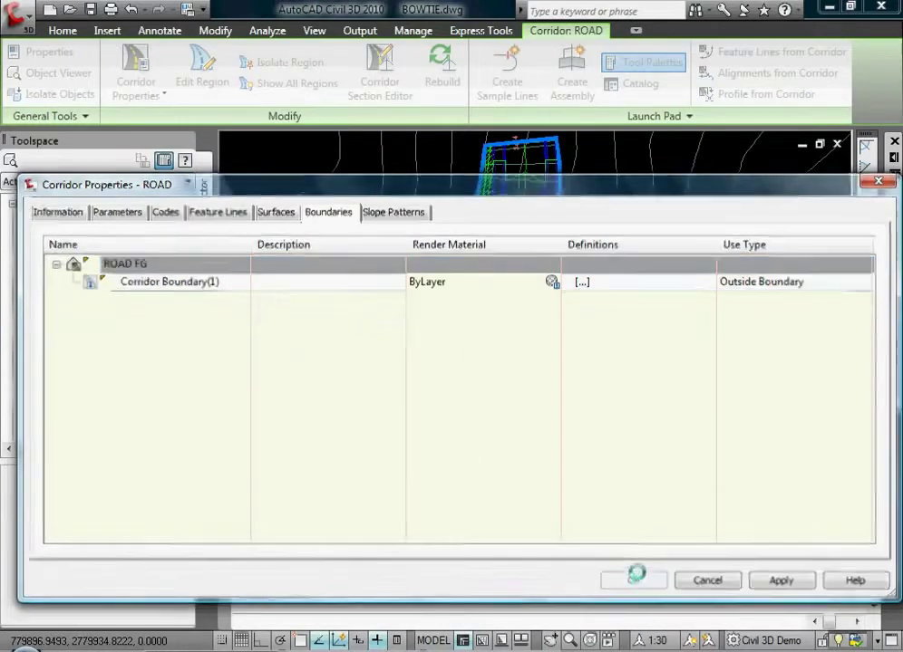
- Inspect the ROAD FG surface with its interactive boundary in 3D using the Object Viewer
key("Escape")
key("Escape")
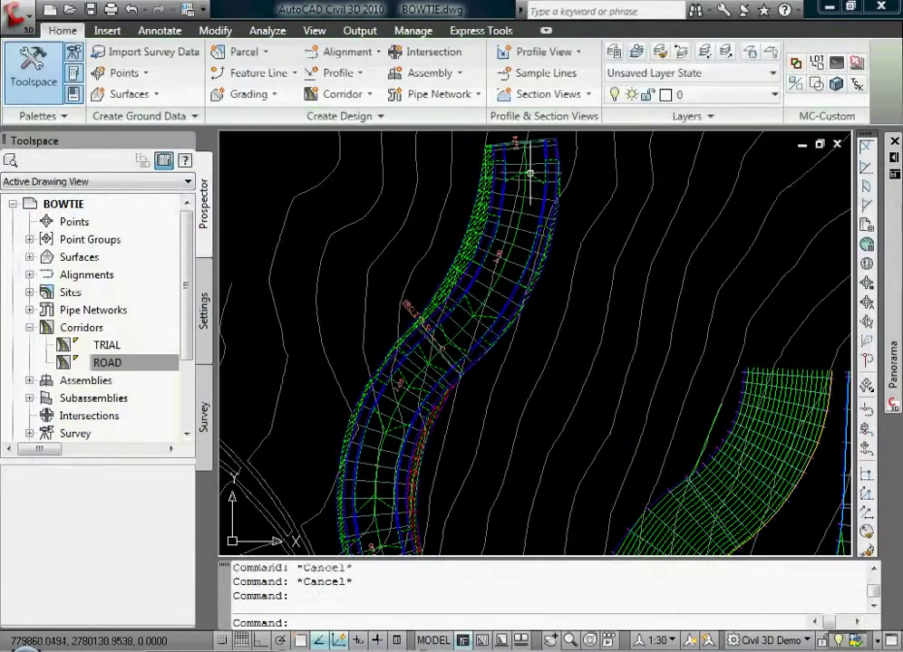
left_click(548, 185)
scroll(548, 208, "down", 3)
right_click(553, 220)
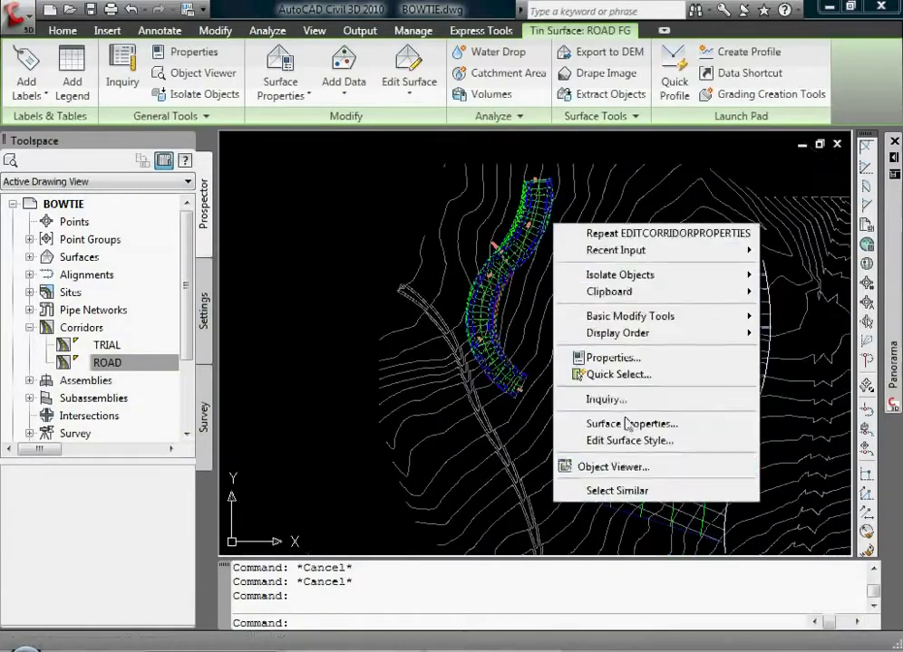
left_click(628, 467)
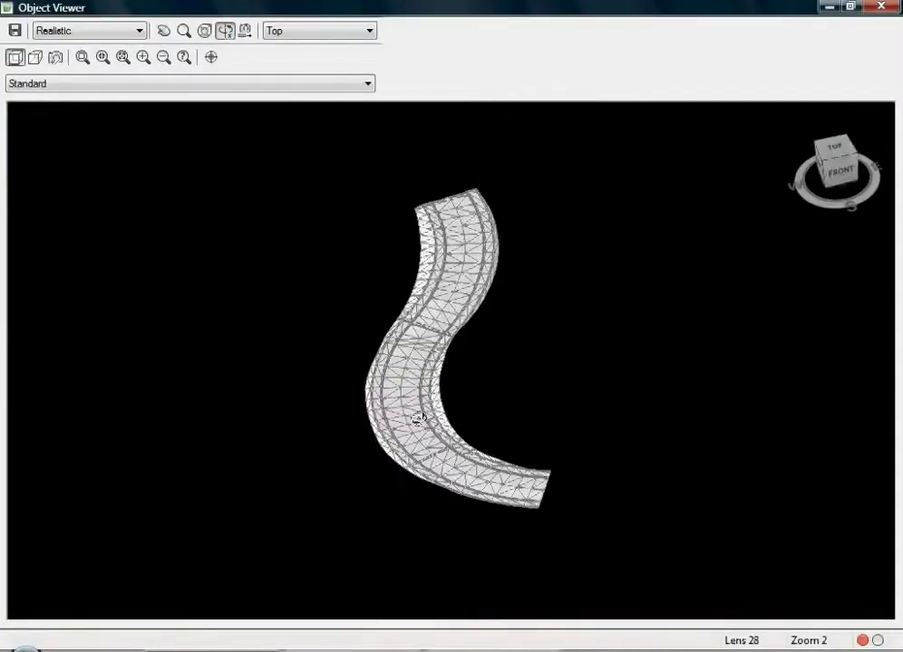
left_click_drag(511, 213, 445, 384)
scroll(435, 424, "up", 5)
key("Escape")
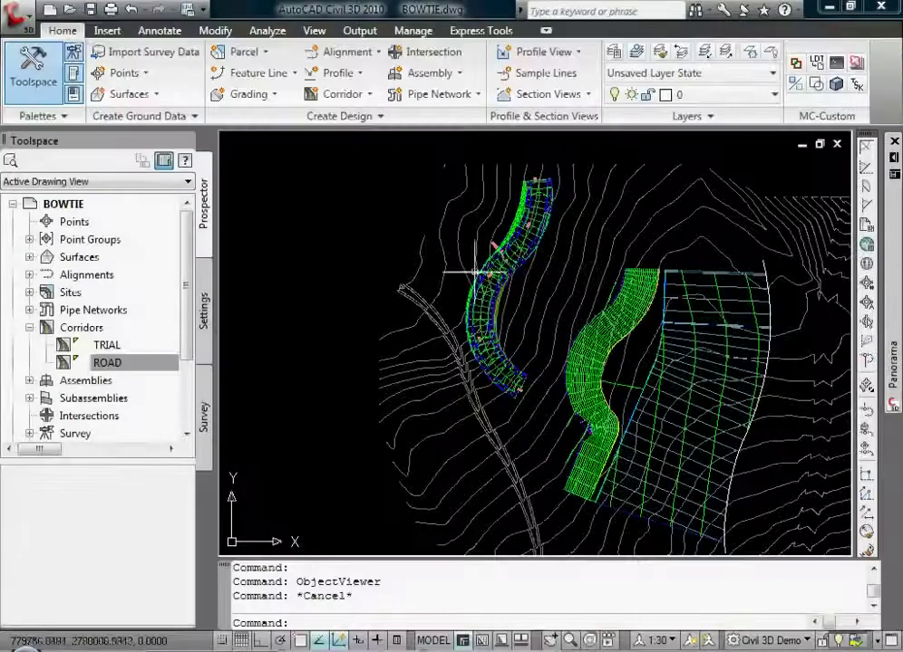
- Stretch the northern end of the ROAD corridor's alignment to the west, and reposition that end back to the east
scroll(553, 196, "up", 5)
left_click(535, 181)
left_click(530, 161)
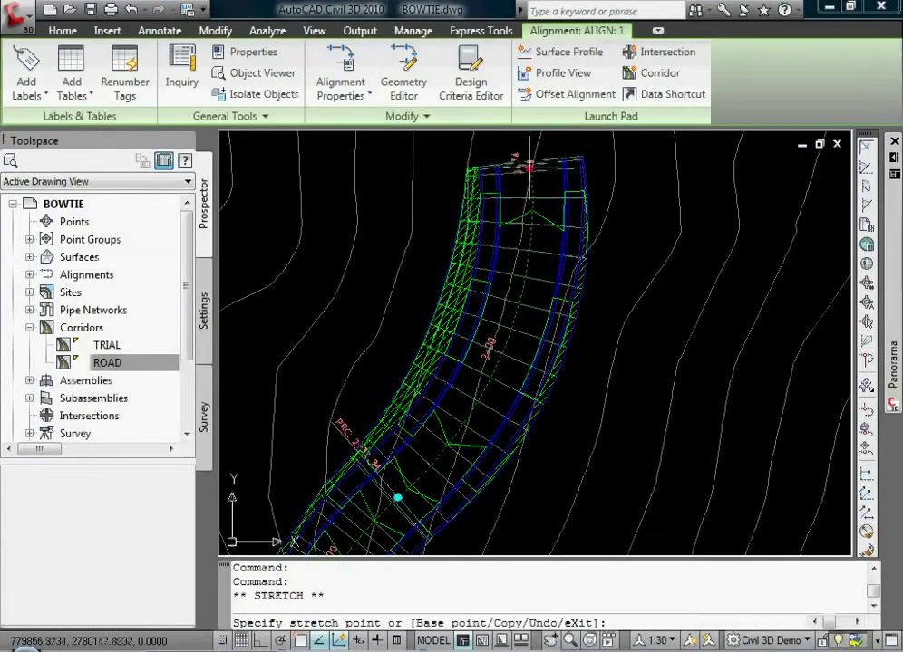
middle_click_drag(518, 140, 565, 259)
left_click(474, 273)
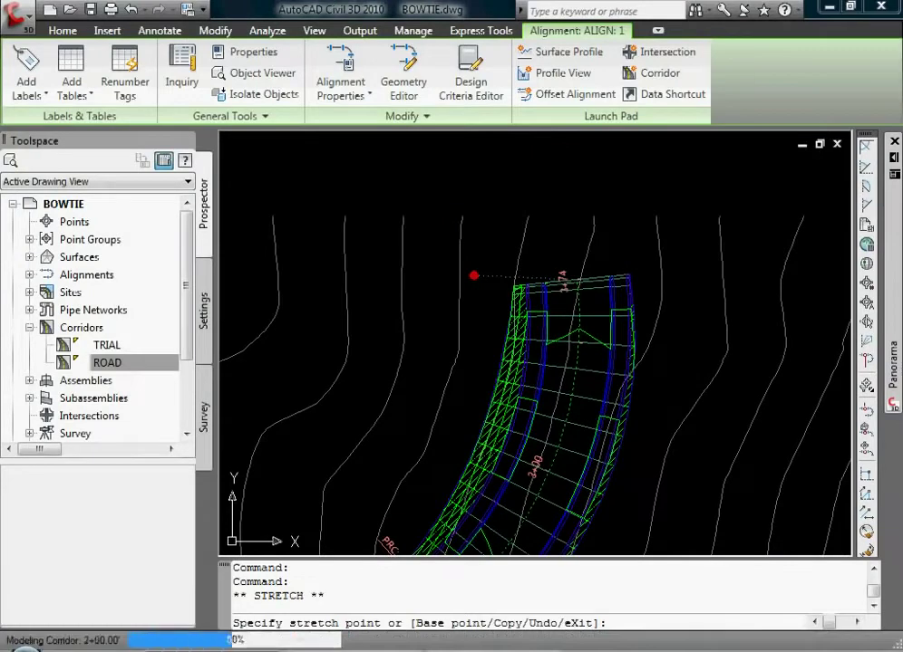
scroll(471, 276, "down", 4)
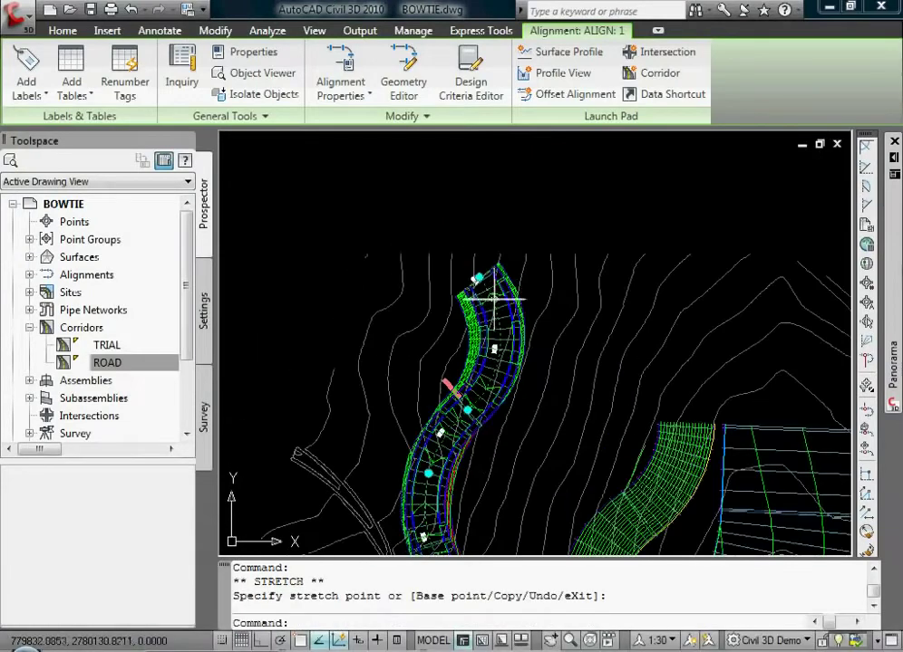
scroll(492, 300, "up", 2)
left_click(473, 268)
left_click(562, 272)
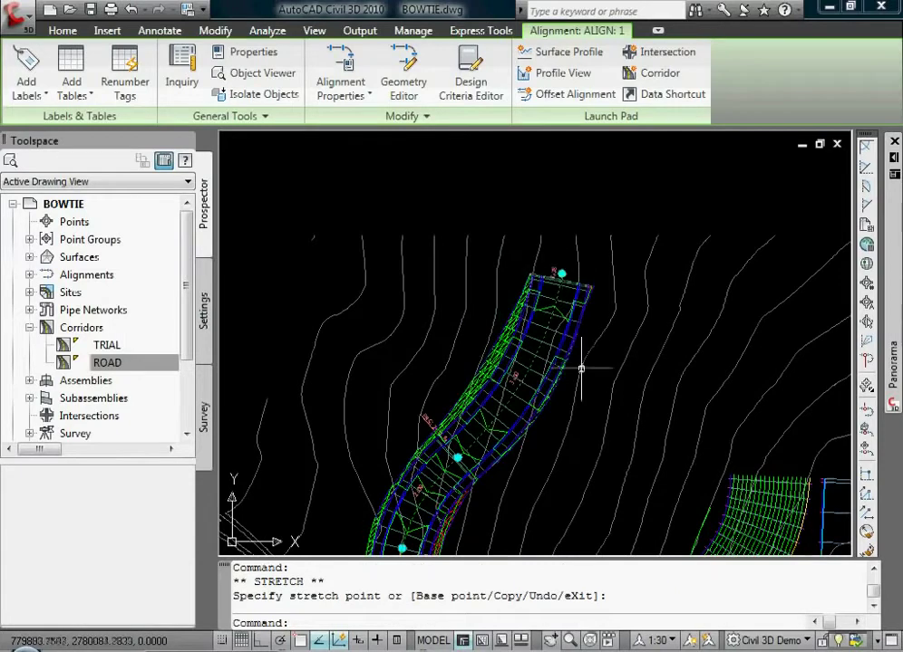
- Stretch the alignment's 0+00 end to the southwest, and move the same end slightly northwest
scroll(580, 363, "up", 1)
scroll(543, 358, "down", 4)
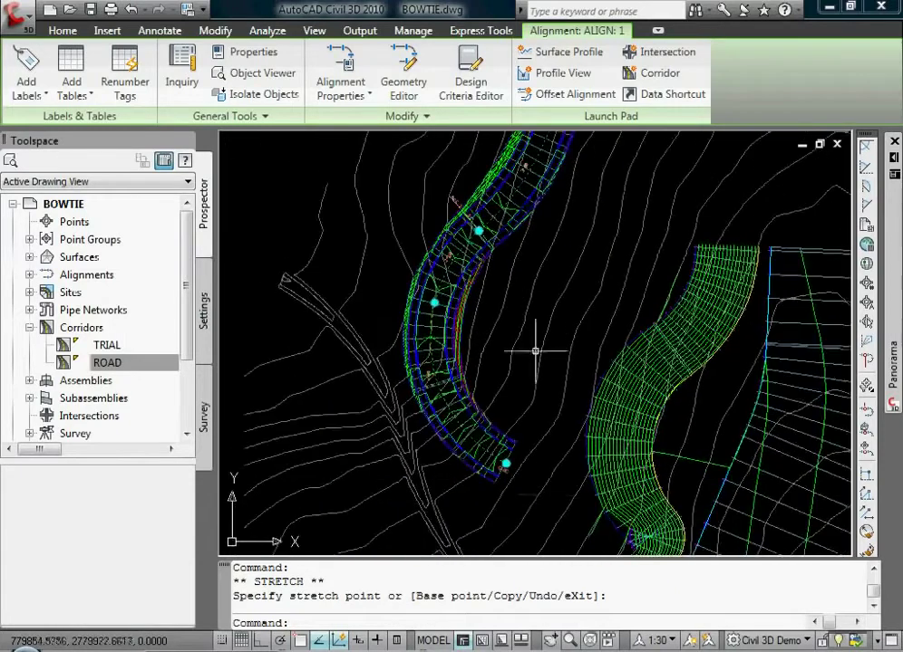
left_click(506, 463)
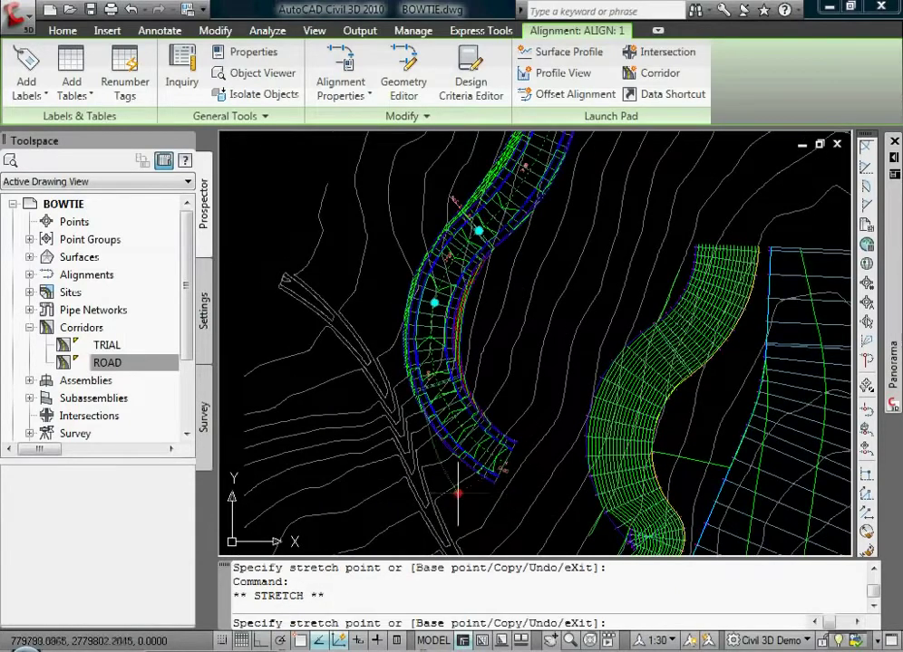
left_click(458, 494)
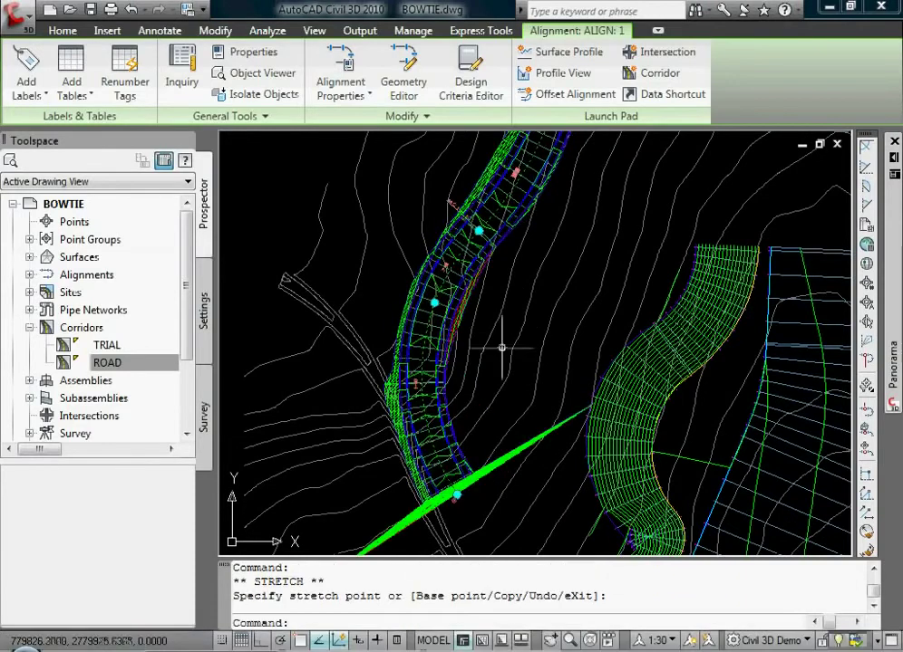
left_click(458, 494)
left_click(442, 471)
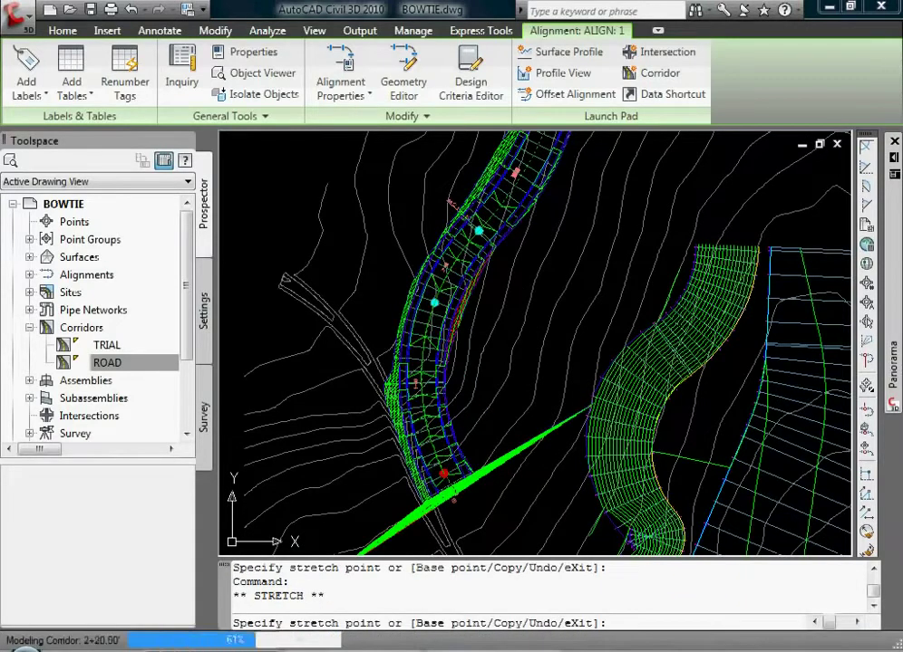
- Clear the alignment selection and examine the crossing feature lines of the bowtie at the TRIAL corridor's sharp inner bend
key("Escape")
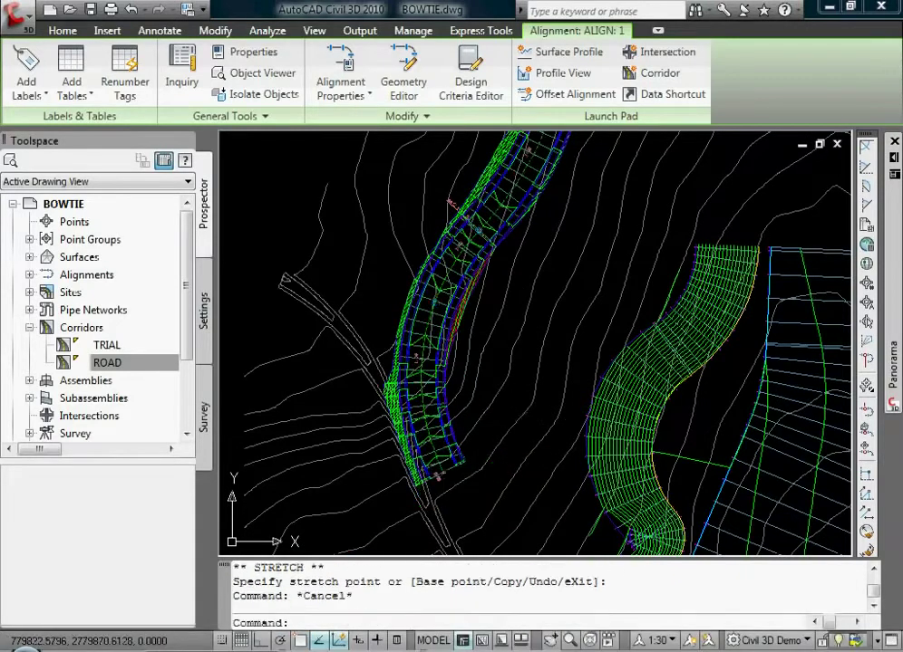
key("Escape")
scroll(437, 355, "down", 3)
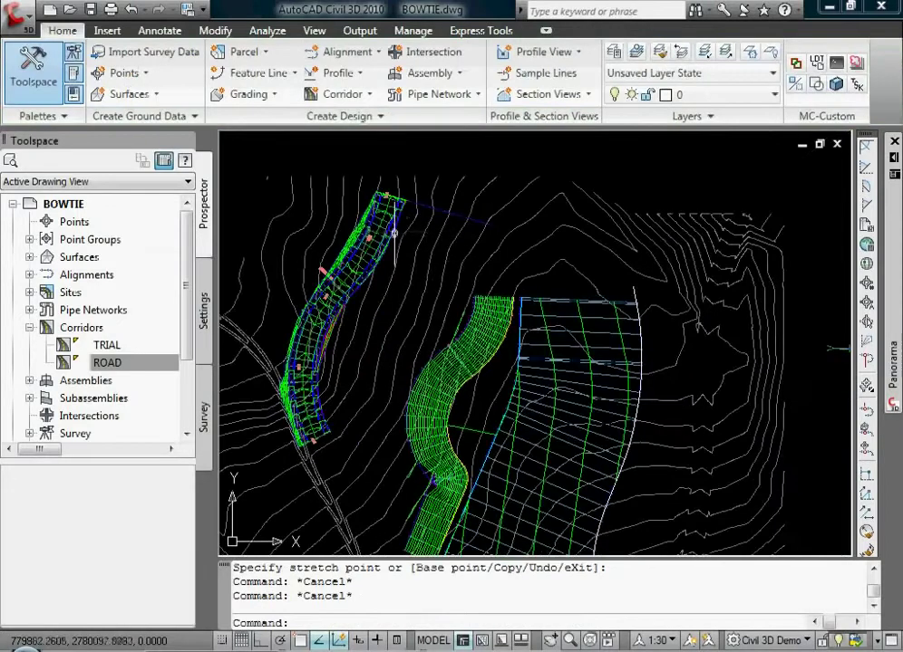
scroll(417, 327, "up", 5)
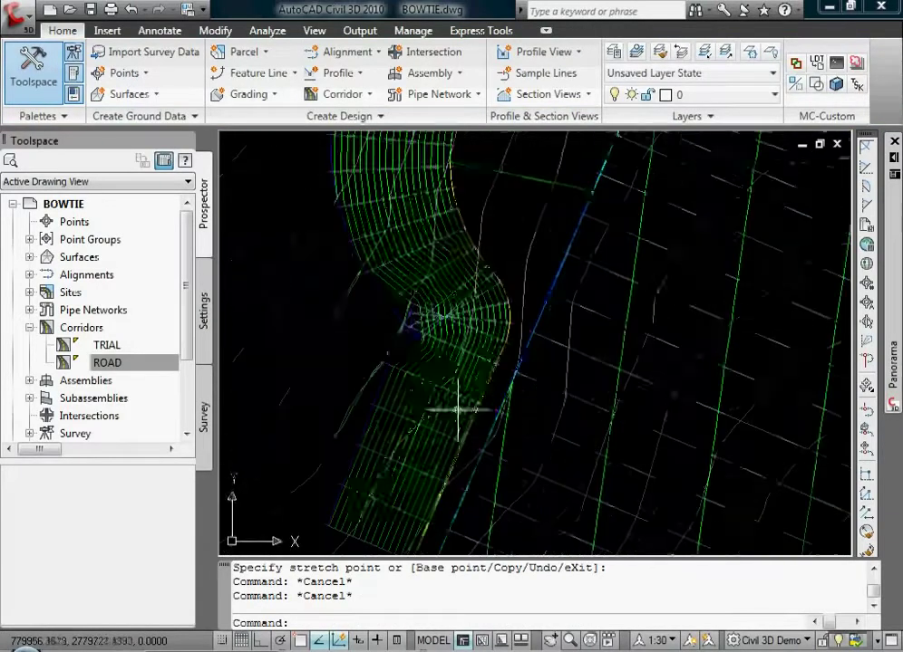
scroll(444, 319, "up", 2)
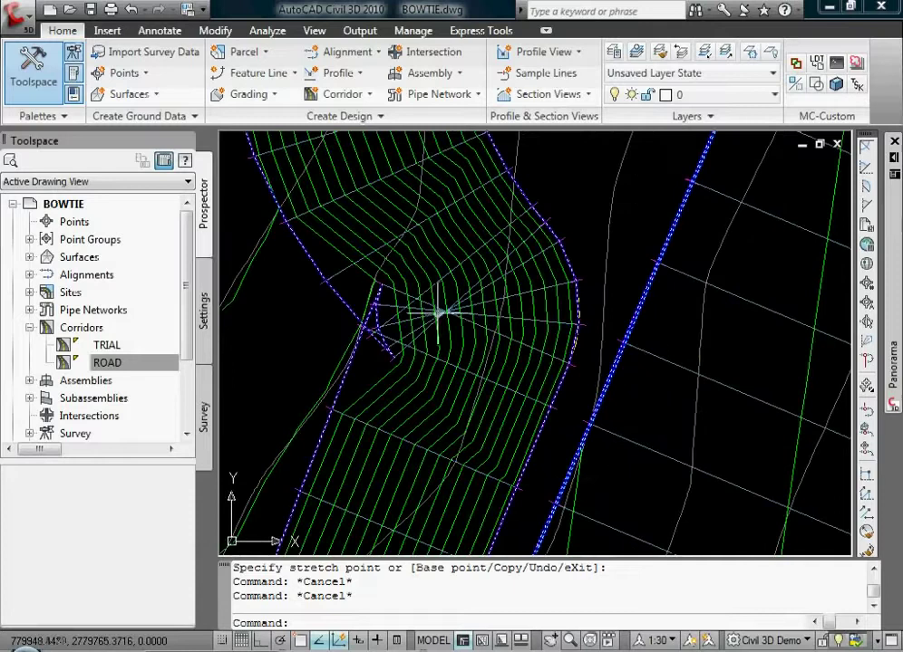
scroll(439, 313, "down", 3)
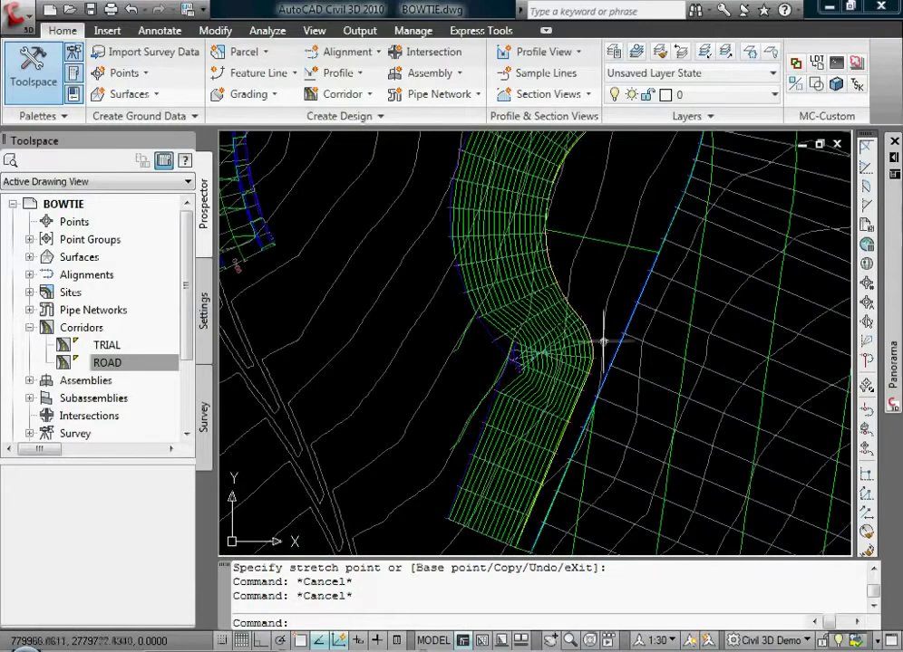
scroll(565, 341, "up", 3)
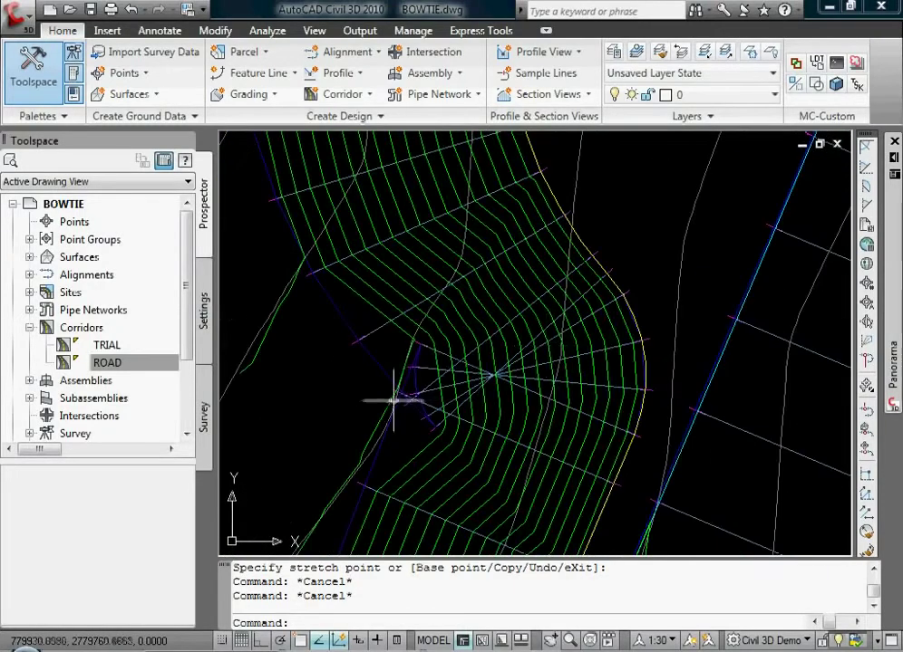
scroll(459, 307, "down", 2)
scroll(463, 298, "up", 2)
- Review the boundary options offered for the FG surface in the TRIAL corridor's properties and close them
left_click(448, 277)
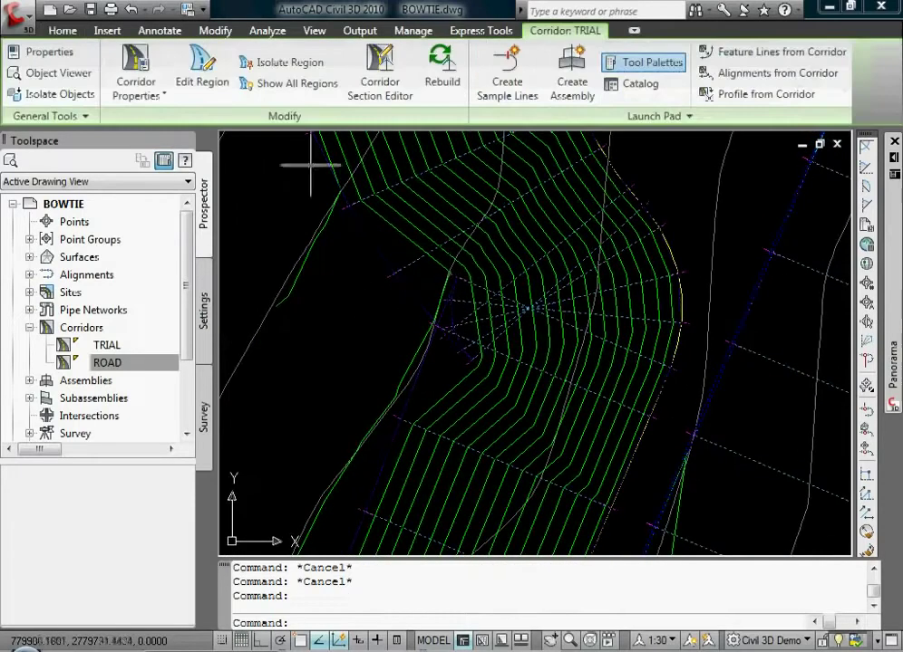
left_click(137, 74)
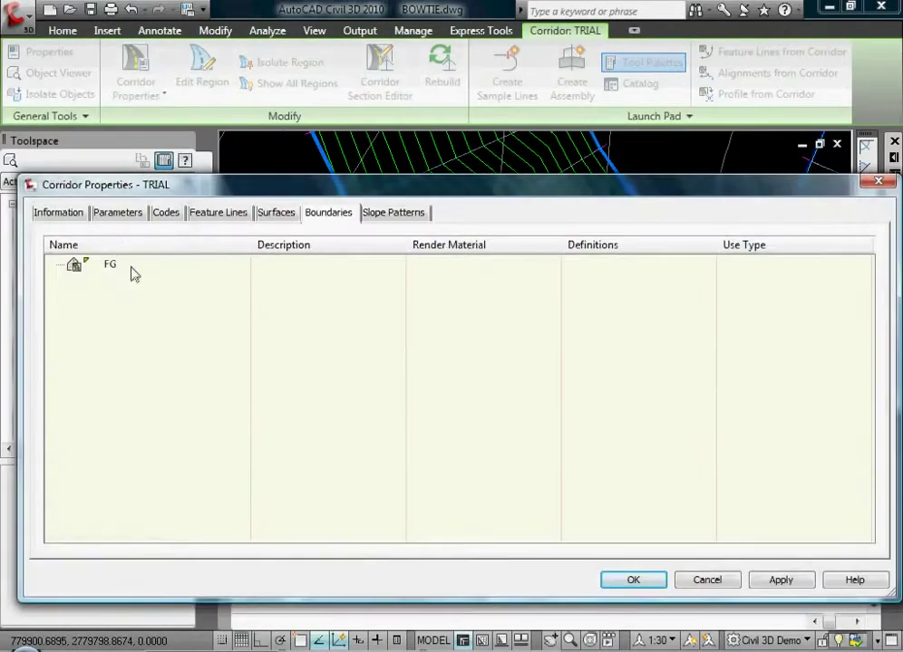
right_click(133, 268)
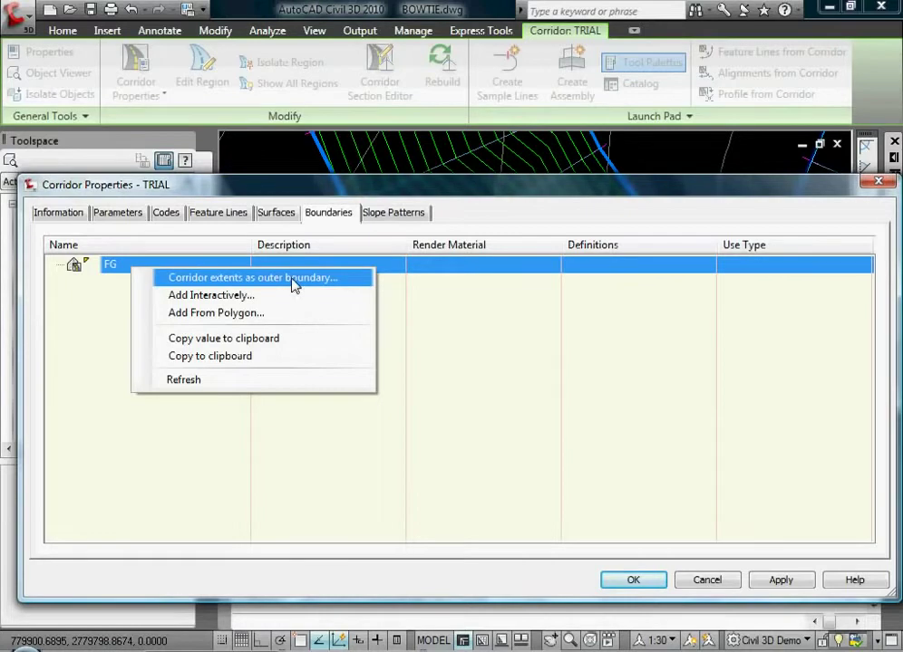
left_click(667, 580)
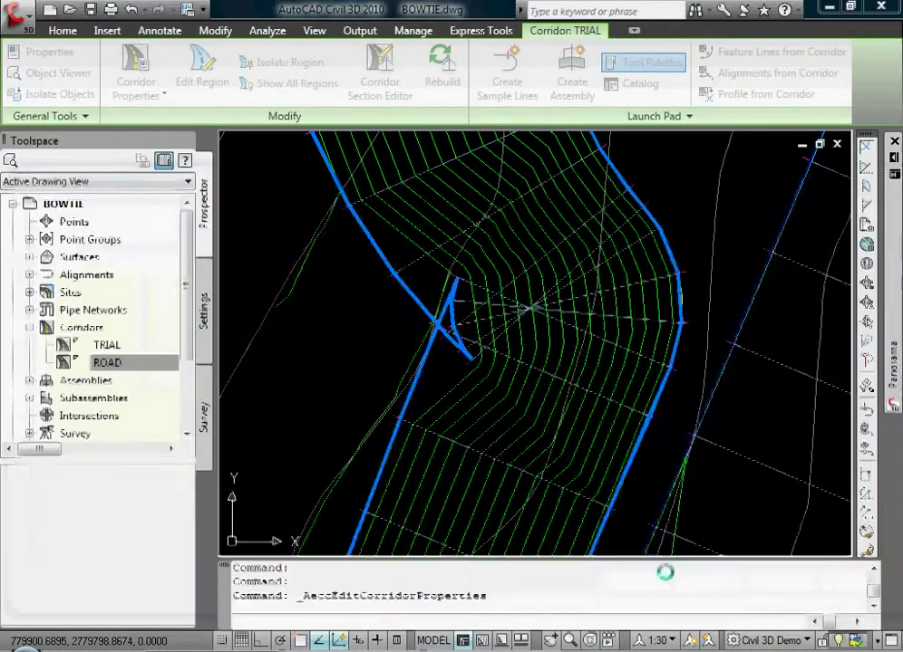
key("Escape")
key("Escape")
- Examine the TRIAL corridor's northern end and its edges down to the area beside its target line
scroll(604, 306, "down", 6)
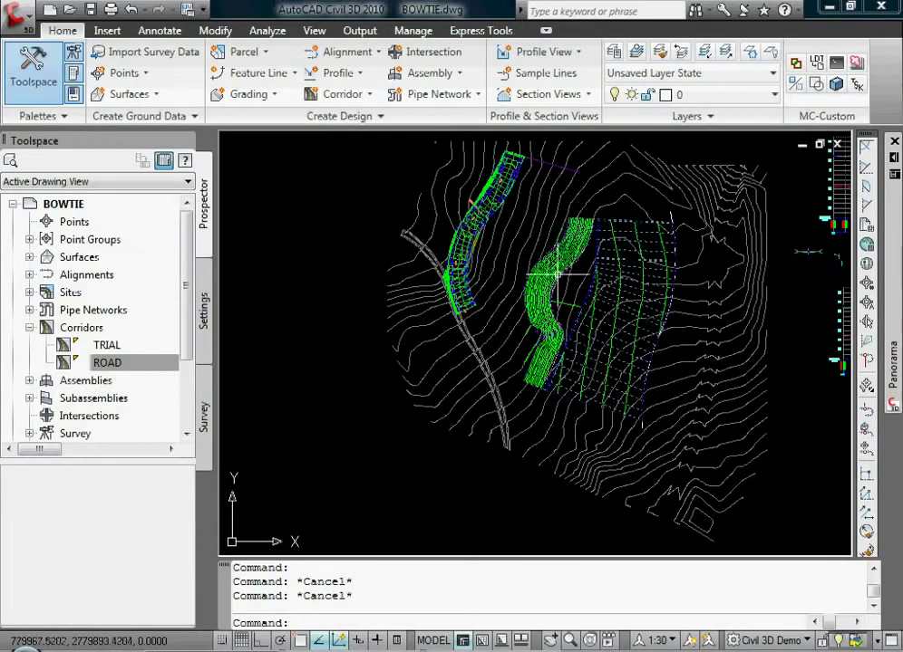
scroll(601, 231, "up", 5)
scroll(590, 194, "up", 3)
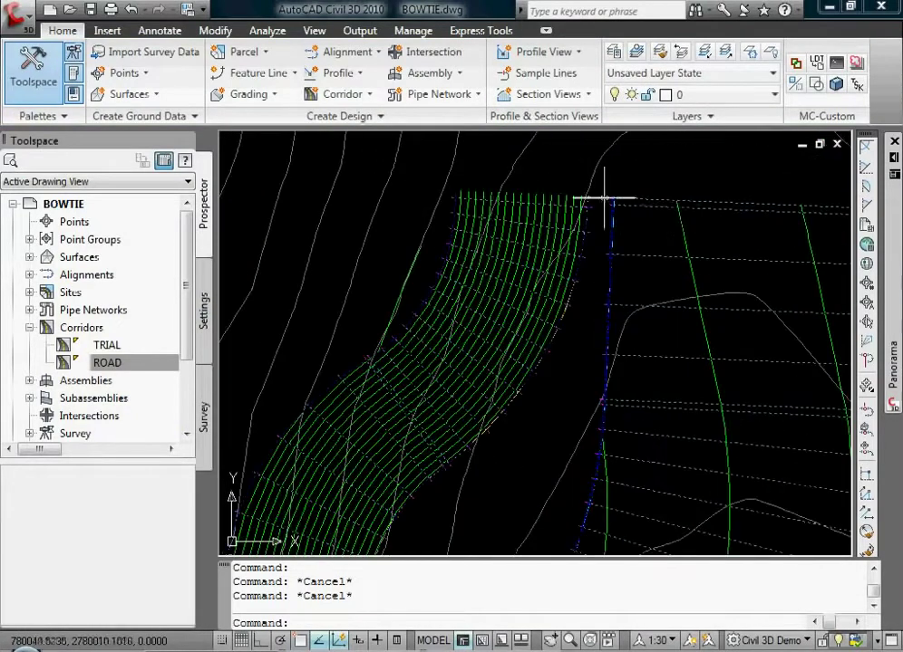
scroll(595, 201, "up", 1)
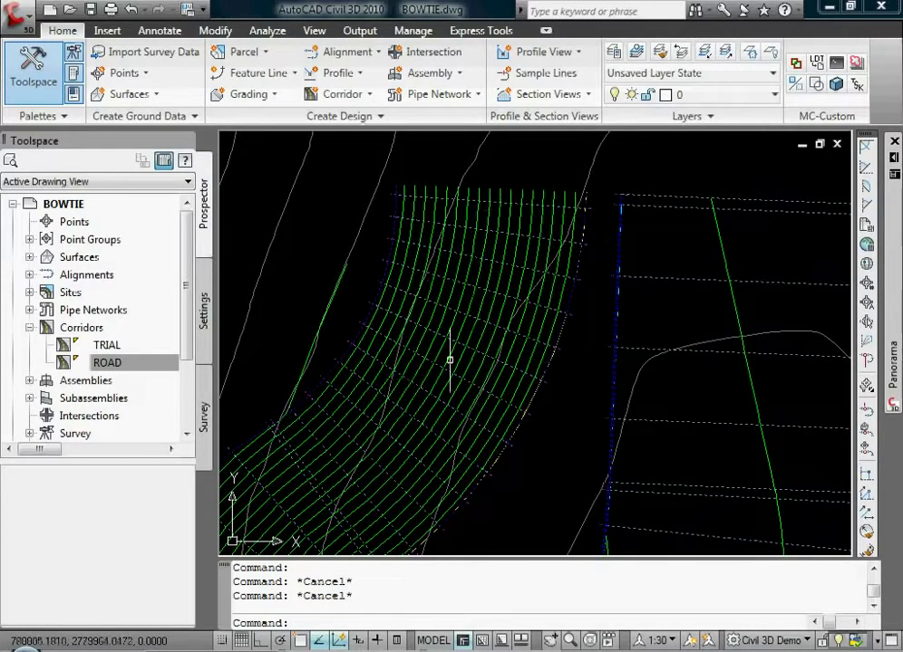
scroll(585, 181, "down", 2)
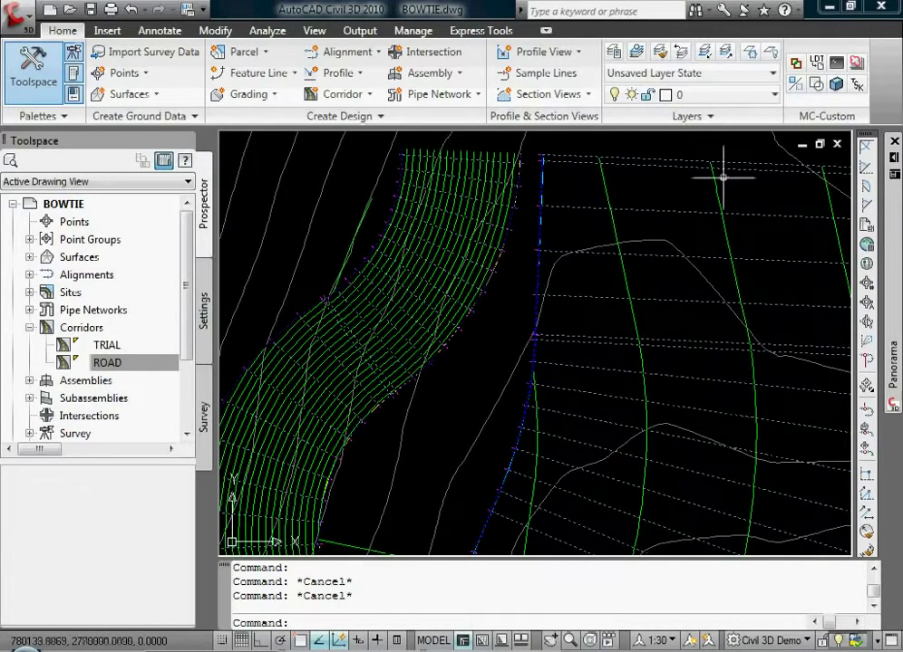
scroll(544, 196, "up", 3)
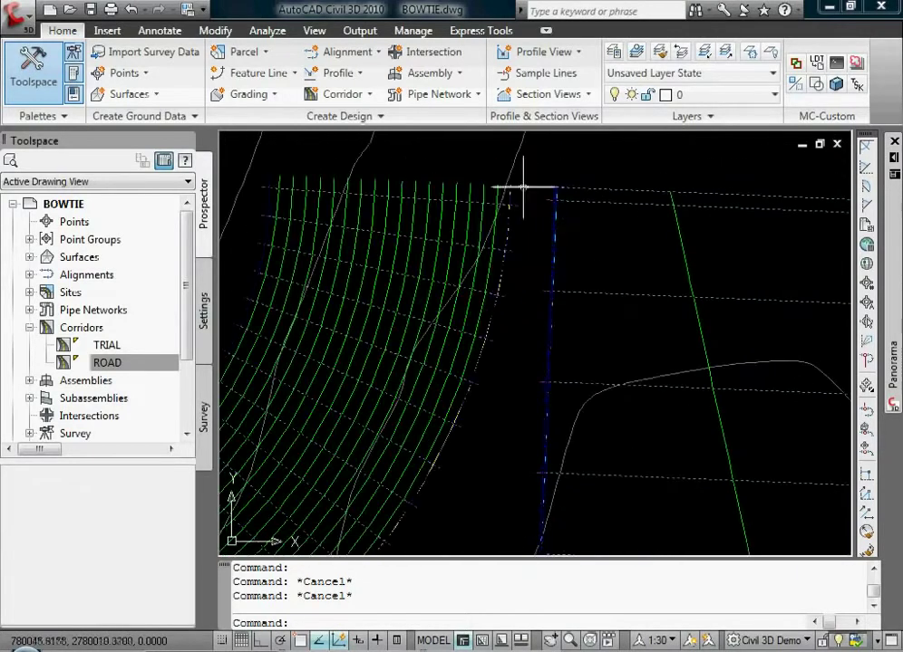
scroll(550, 198, "down", 2)
scroll(524, 272, "down", 3)
scroll(517, 262, "up", 1)
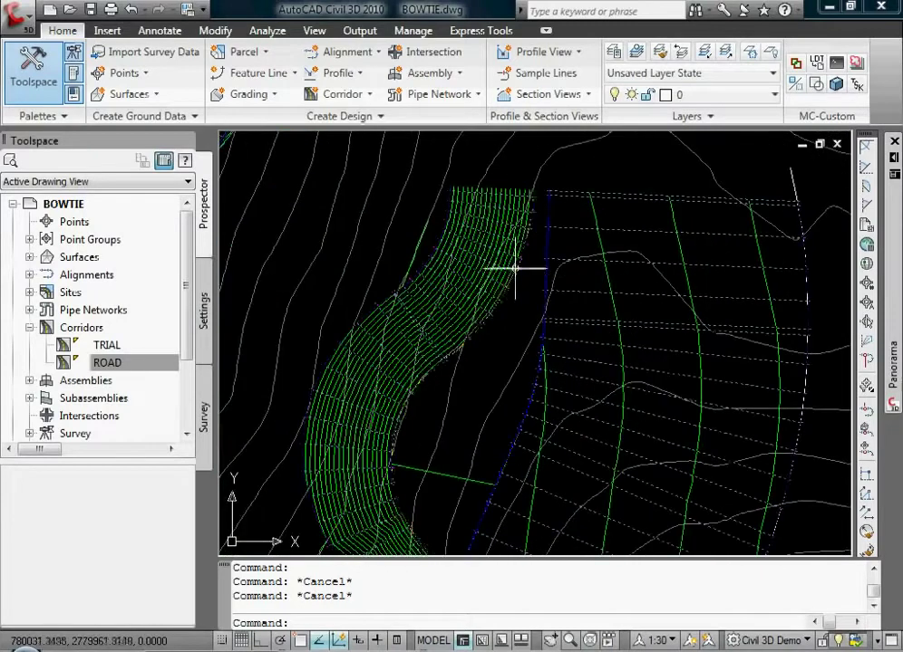
scroll(552, 272, "up", 1)
scroll(537, 216, "up", 2)
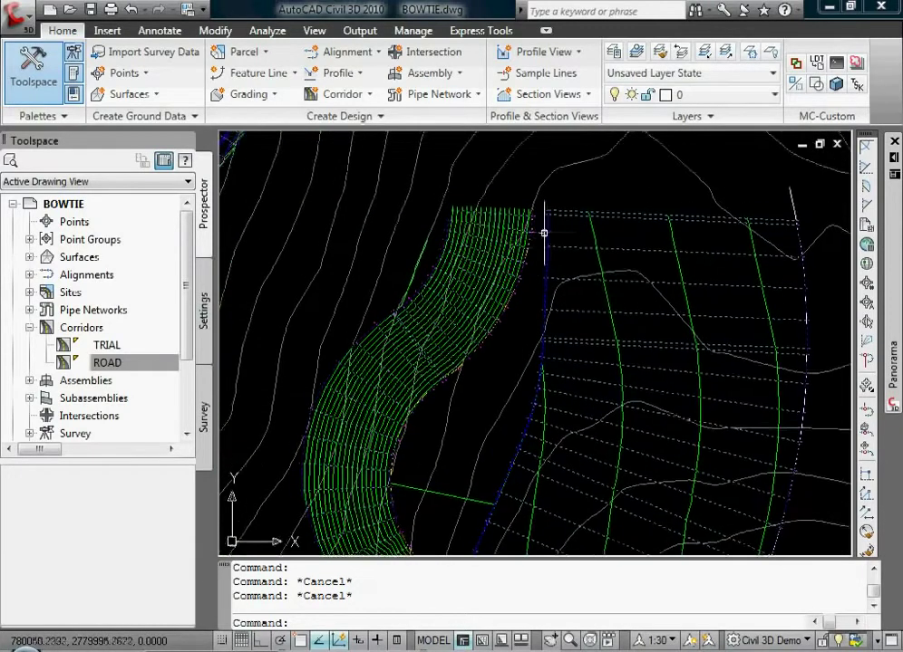
scroll(534, 263, "down", 4)
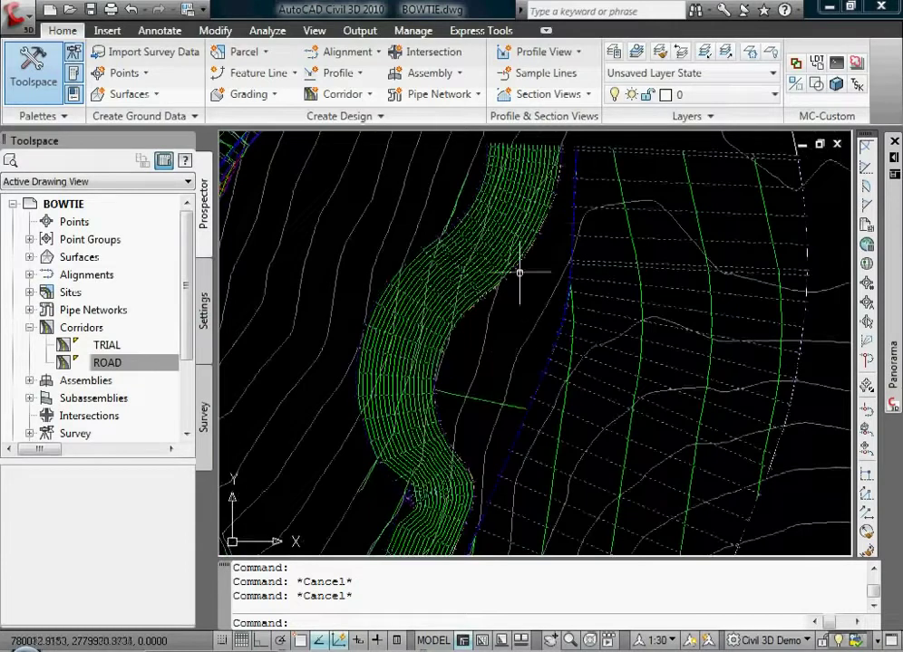
- Add an interactive boundary to the TRIAL corridor's FG surface, starting at the endpoint of the corridor's northwest corner
middle_click_drag(484, 326, 501, 317)
scroll(501, 316, "up", 3)
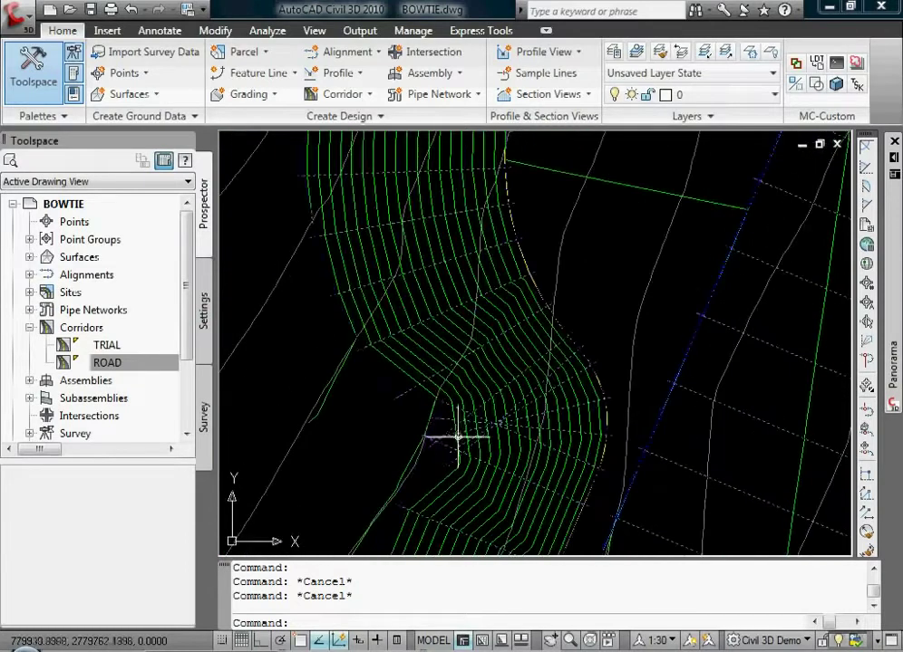
left_click(443, 433)
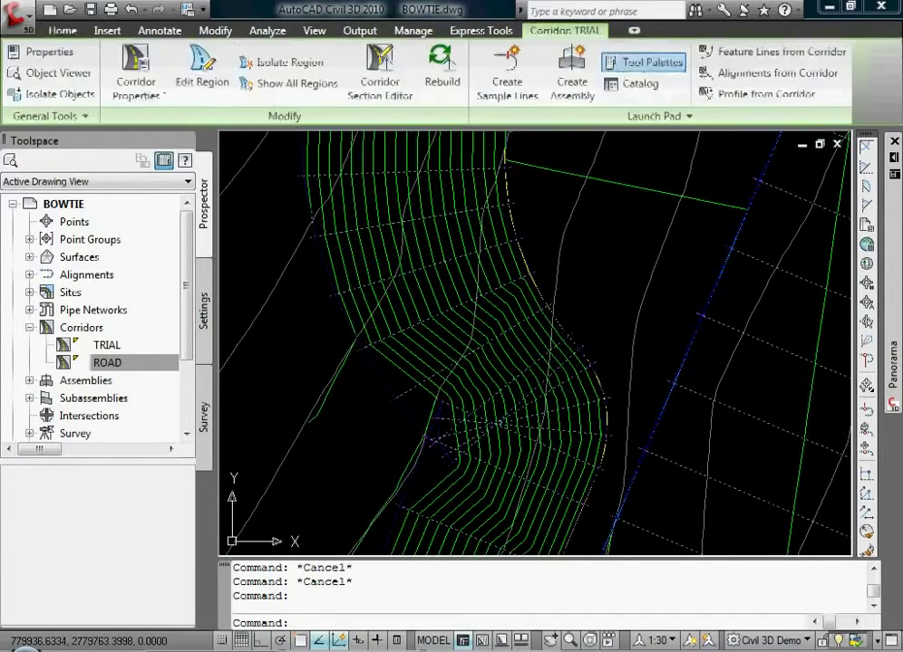
left_click(136, 68)
right_click(127, 266)
left_click(206, 295)
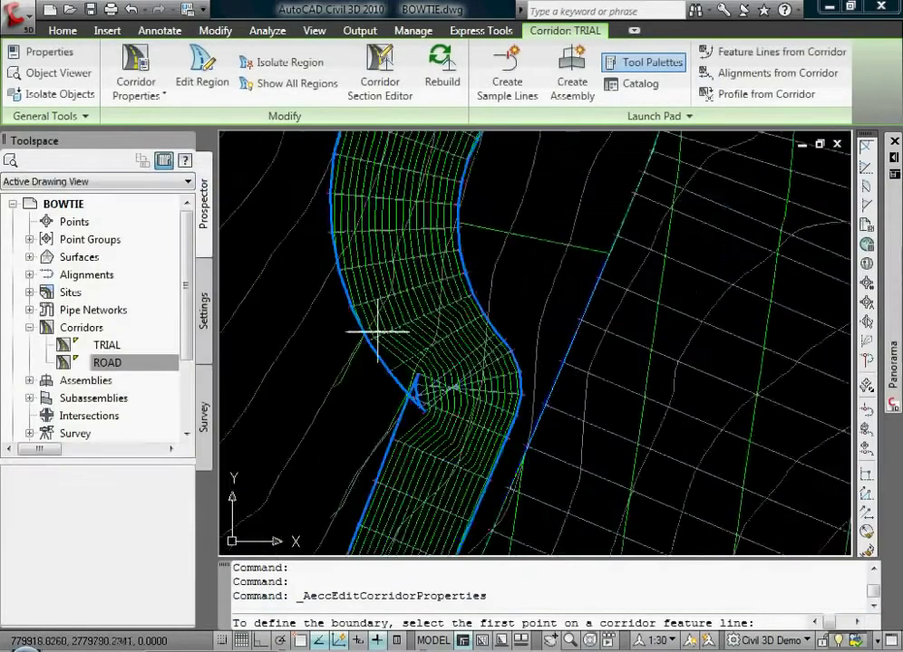
scroll(377, 333, "down", 1)
scroll(463, 322, "down", 2)
scroll(410, 191, "up", 5)
type("E")
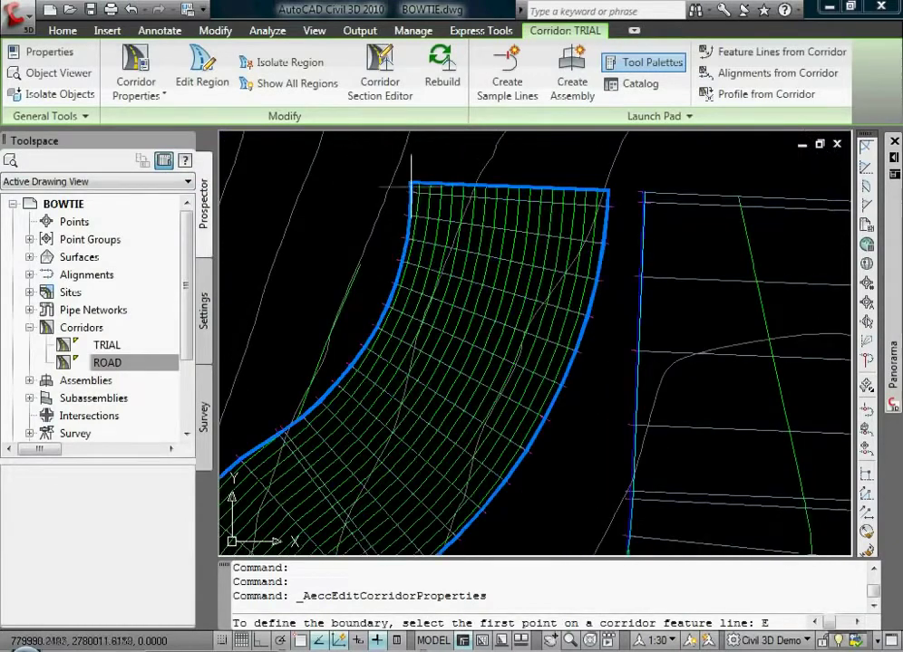
type("ND")
key("Return")
left_click(409, 186)
- Trace the boundary along the western edge past the bowtie and on to the endpoint of the corridor's southeast corner
scroll(382, 256, "down", 5)
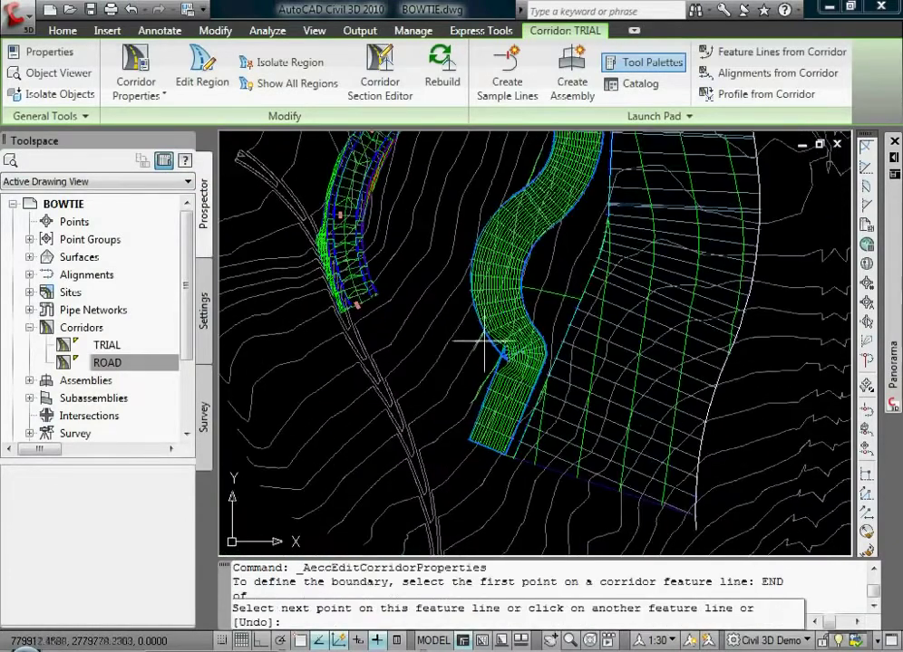
left_click(486, 344)
scroll(491, 362, "up", 3)
left_click(494, 367)
scroll(507, 399, "up", 2)
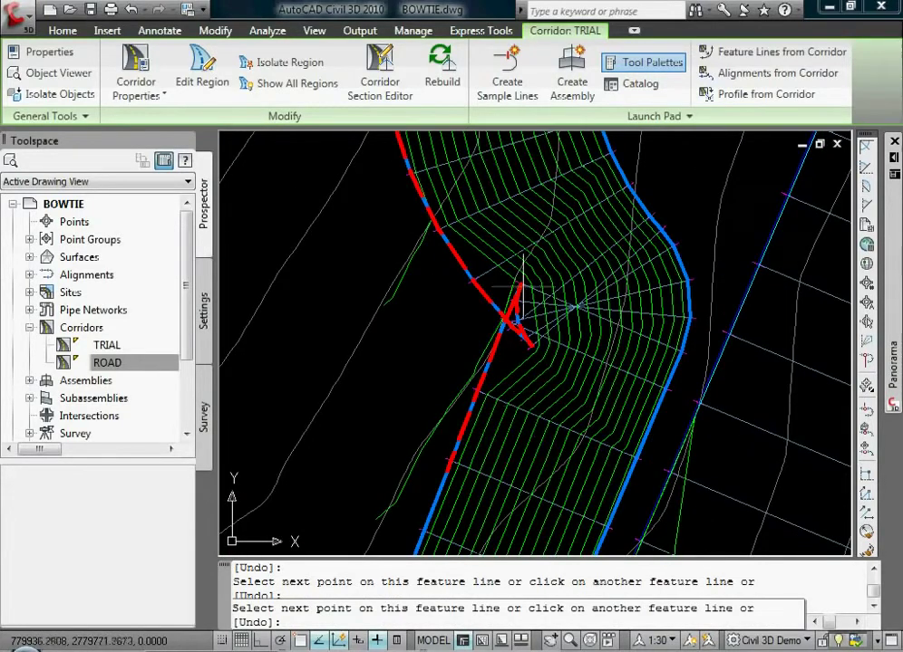
scroll(521, 288, "down", 3)
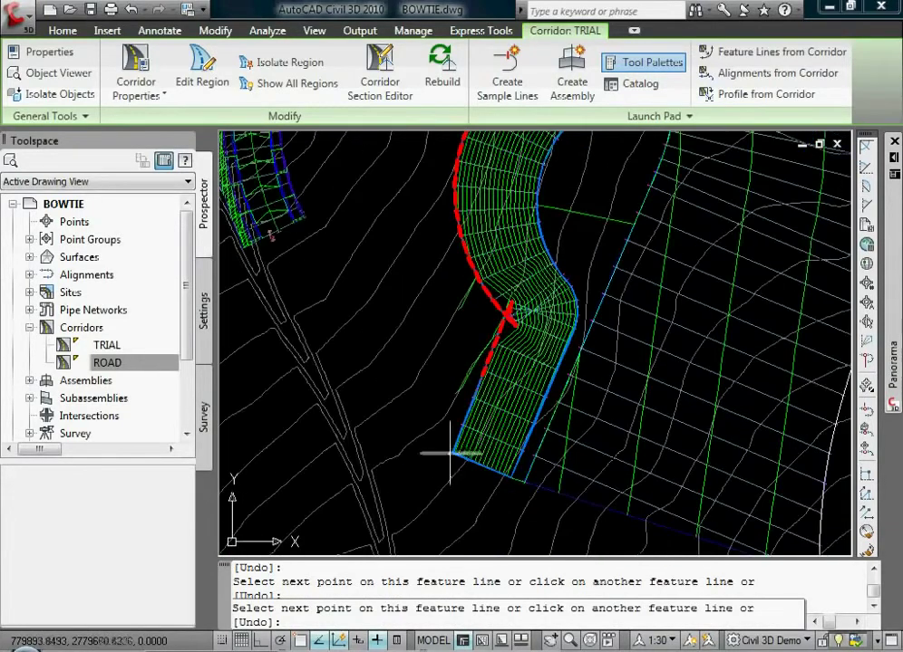
scroll(454, 455, "down", 1)
scroll(547, 473, "up", 5)
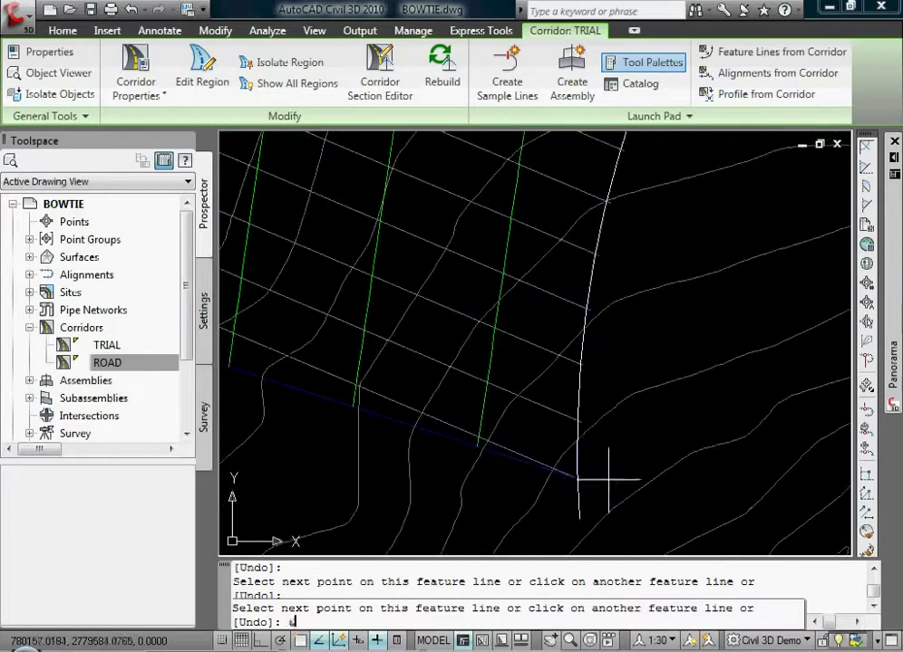
type("D")
key("Return")
left_click(577, 476)
- Try to close the TRIAL FG boundary, discard it and cancel the corridor properties
scroll(580, 453, "down", 6)
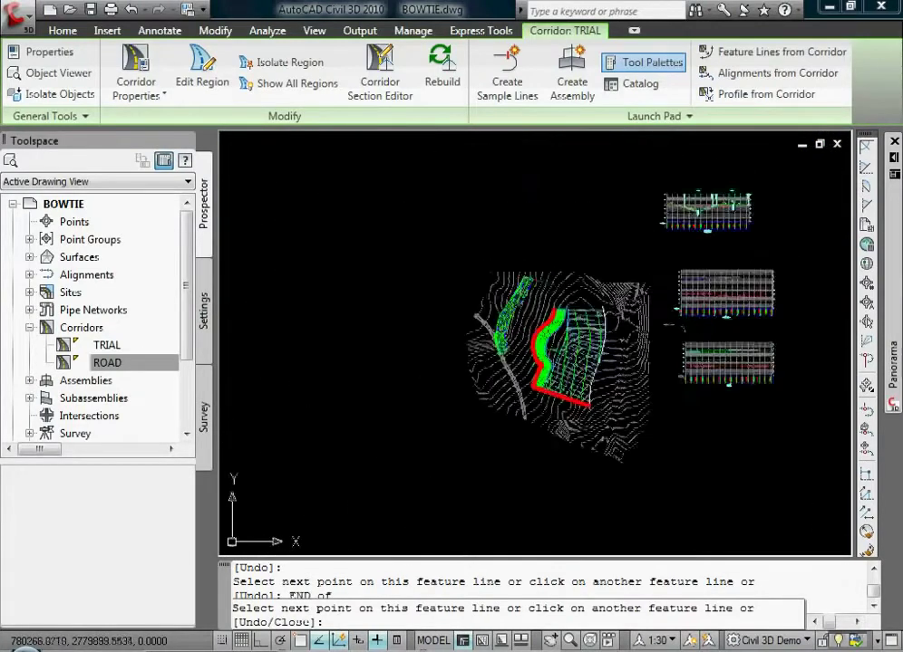
scroll(605, 311, "up", 6)
scroll(422, 288, "up", 4)
type("C")
key("Return")
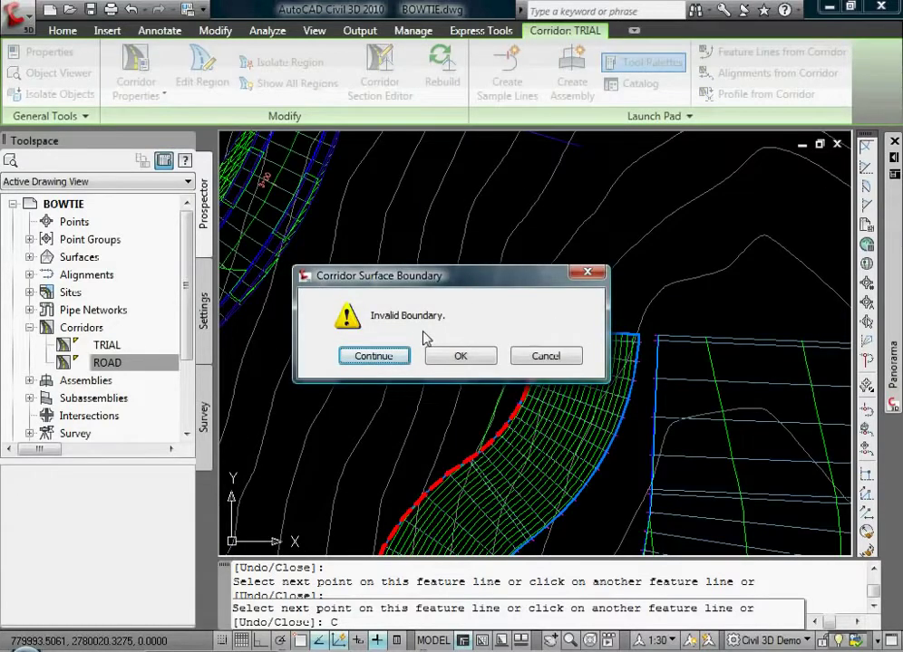
left_click(571, 359)
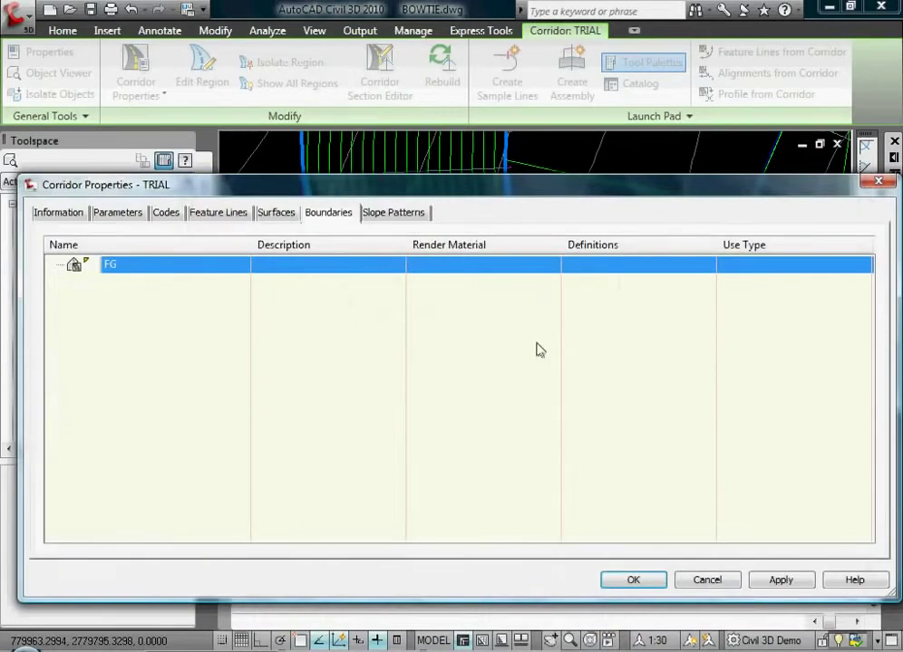
left_click(701, 583)
key("Escape")
key("Escape")
- Start a polyline southeast of the ROAD corridor's 0+00 end, running north along its eastern side and west across the corridor
scroll(548, 313, "up", 4)
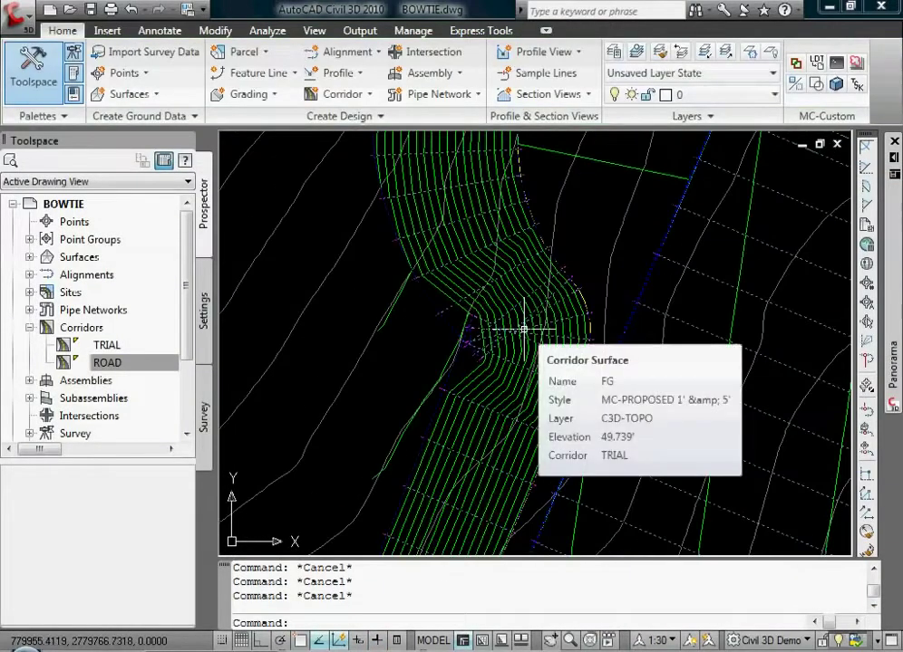
middle_click_drag(299, 254, 489, 224)
type("PL")
key("Return")
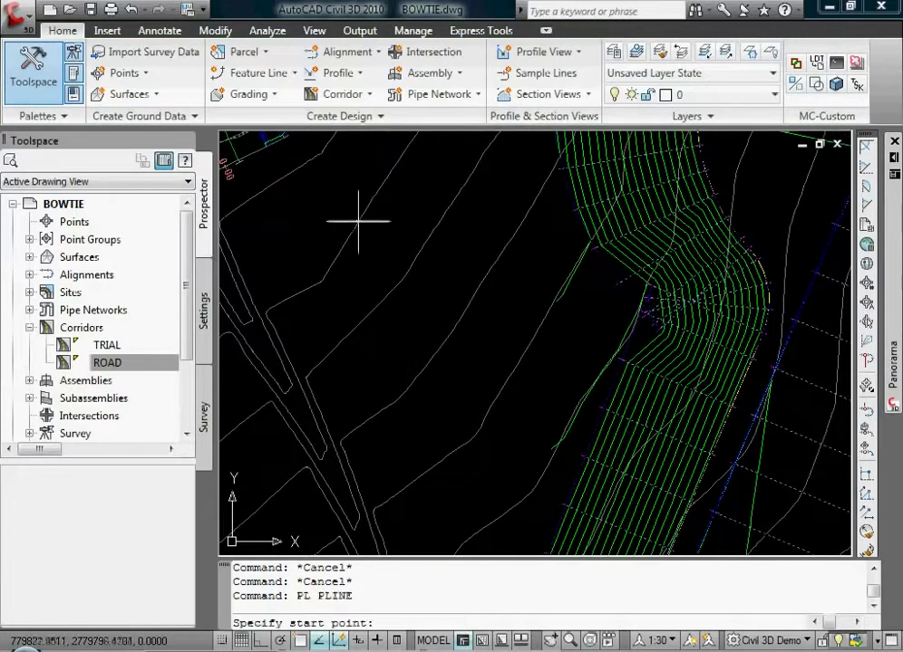
scroll(373, 242, "down", 2)
scroll(403, 268, "up", 2)
scroll(398, 256, "up", 2)
left_click(393, 246)
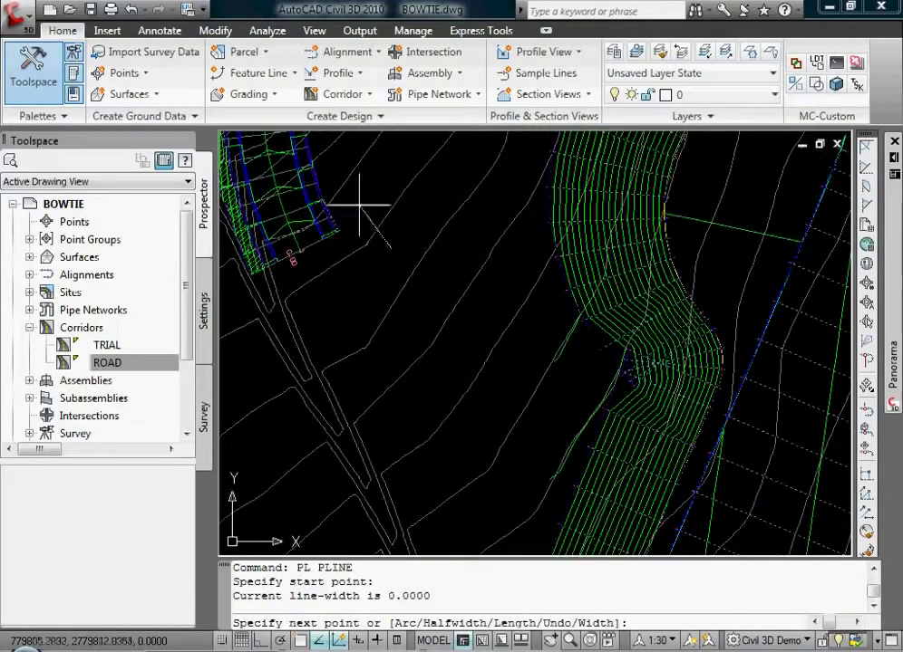
middle_click_drag(360, 195, 483, 439)
left_click(457, 299)
left_click(508, 184)
left_click(346, 161)
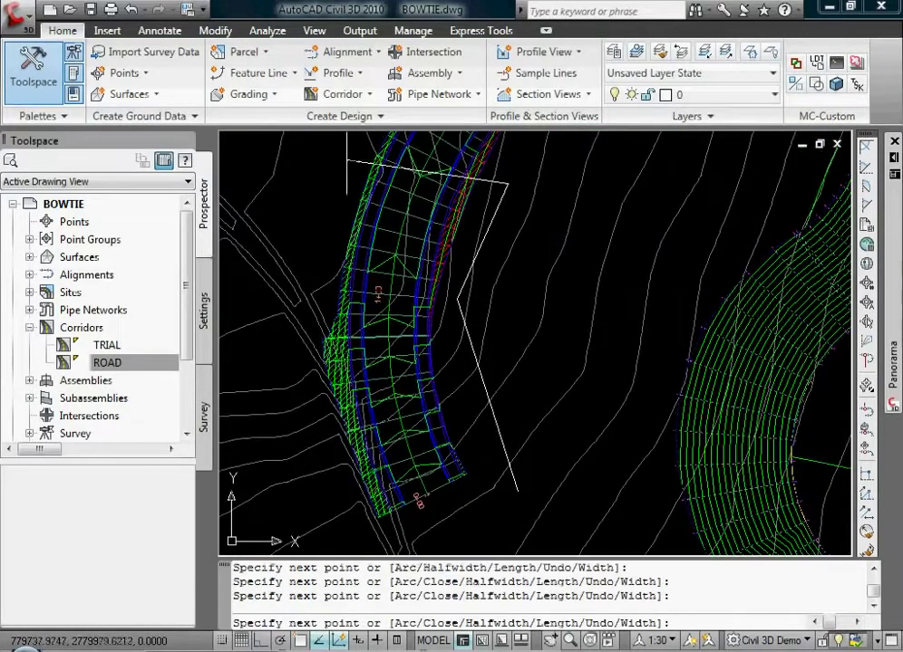
- Run the polyline down the western side, cross back over the corridor twice to form a bowtie, and close it
left_click(308, 281)
left_click(497, 326)
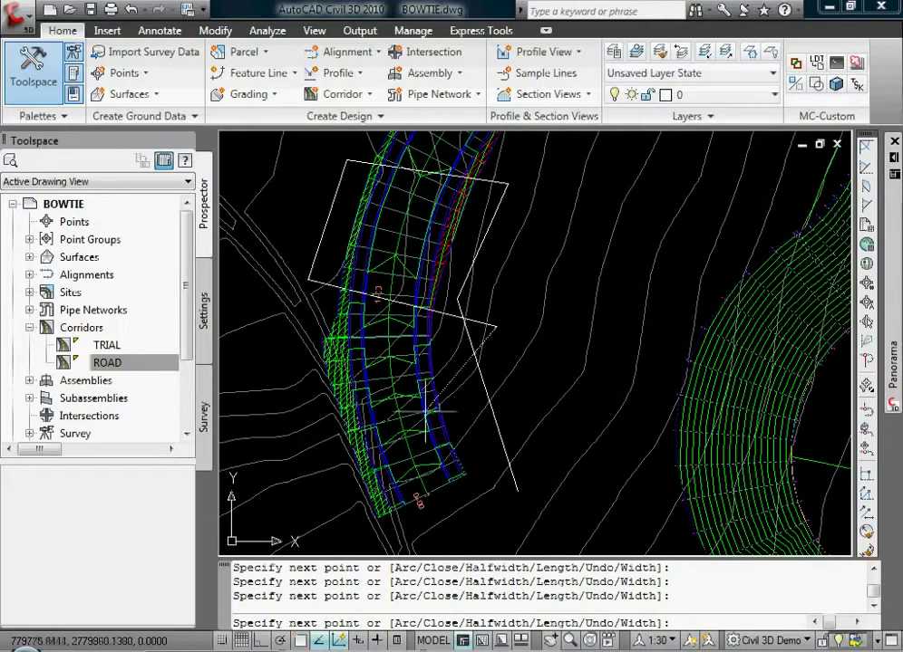
left_click(326, 491)
left_click(371, 526)
type("C")
key("Return")
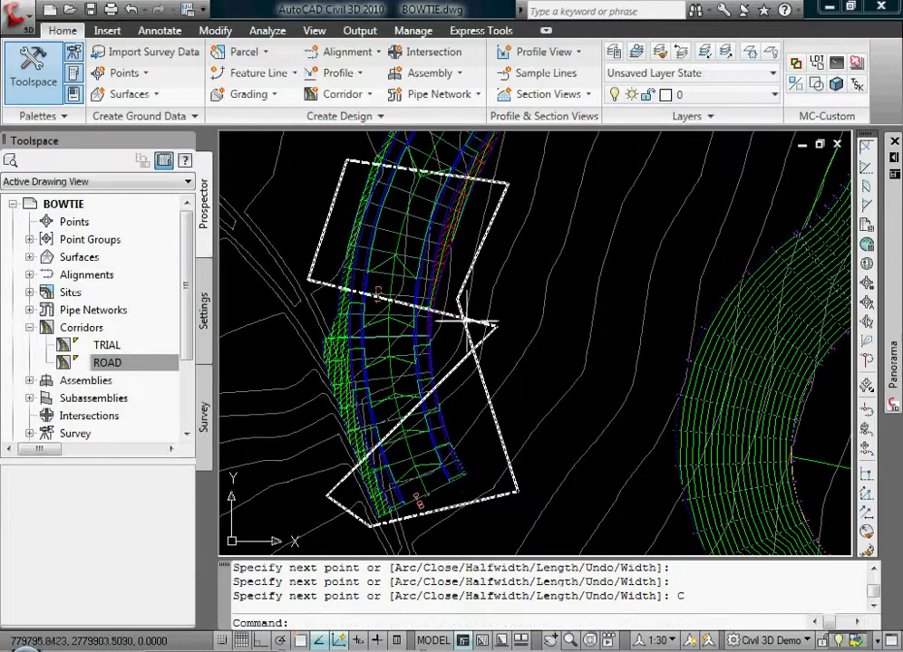
- Stretch the bowtie polyline's eastern crossing vertex to the ROAD corridor's west side and back east of the corridor
left_click(488, 324)
left_click(497, 326)
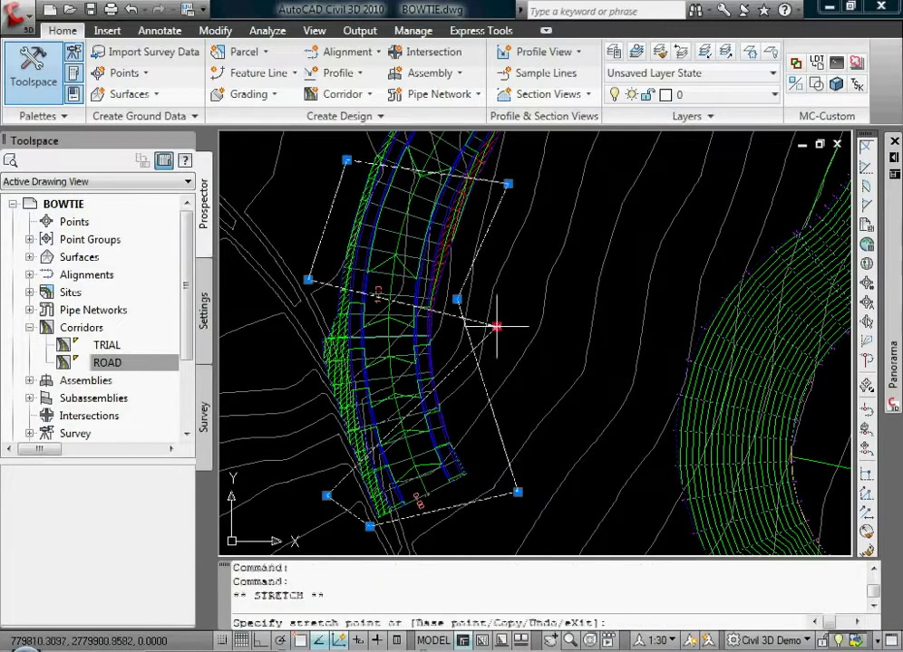
left_click(312, 363)
left_click(312, 362)
left_click(497, 342)
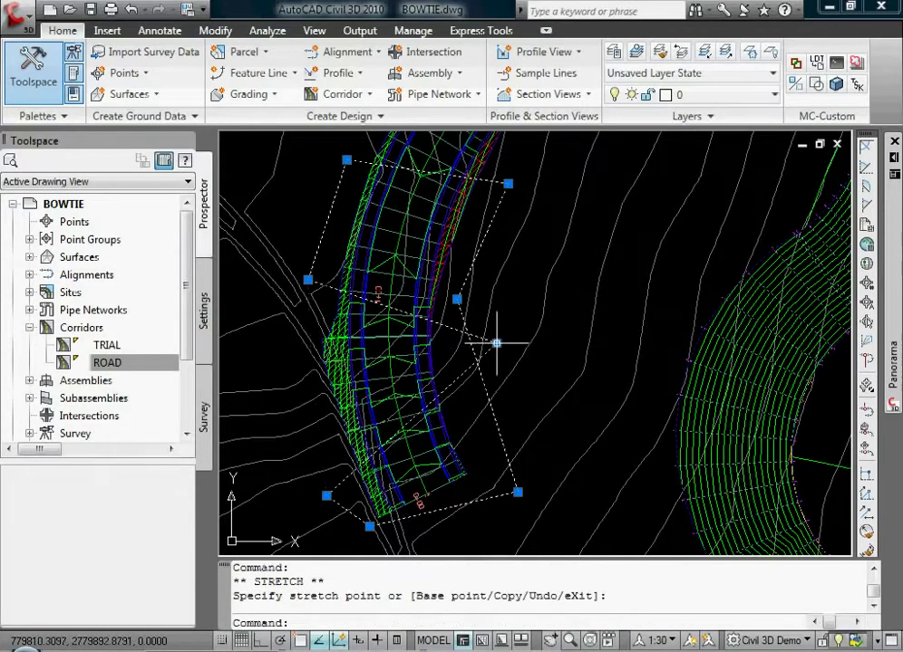
scroll(480, 349, "up", 3)
scroll(476, 341, "down", 3)
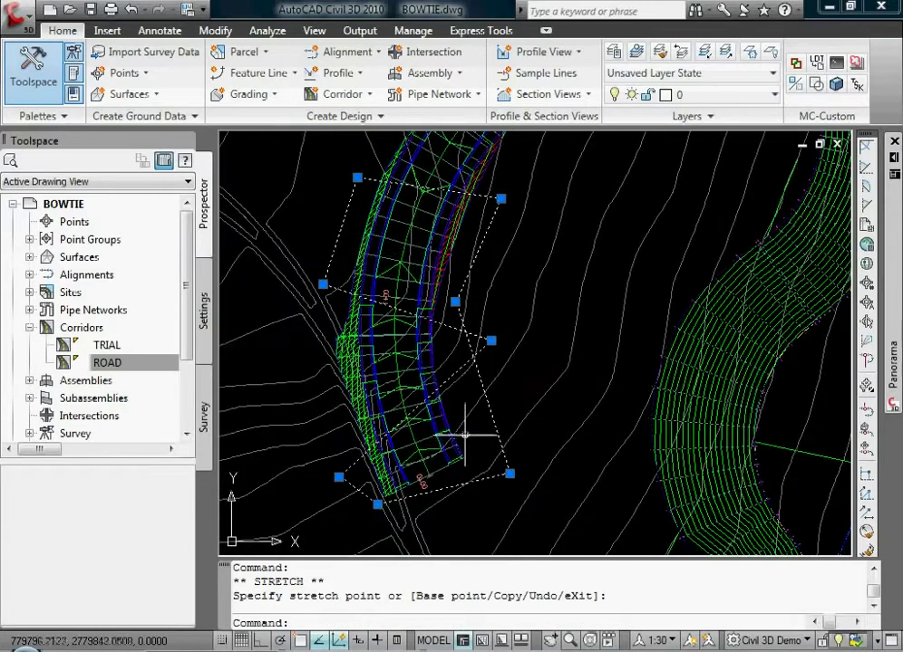
scroll(472, 400, "up", 3)
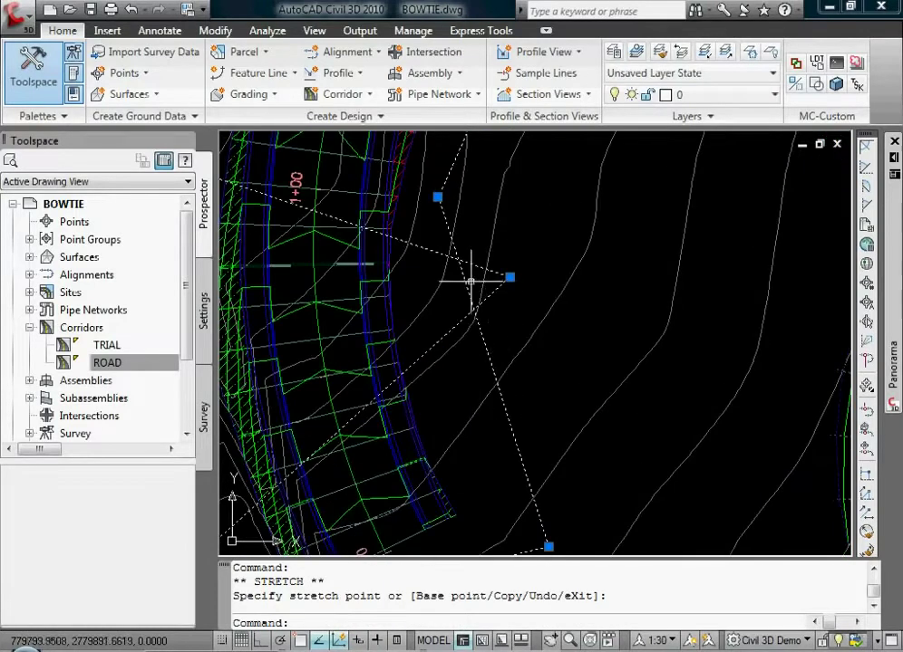
scroll(483, 280, "down", 2)
- Stretch the crossing vertex to the corridor's west side so the polyline no longer crosses itself, and erase the polyline
left_click(498, 278)
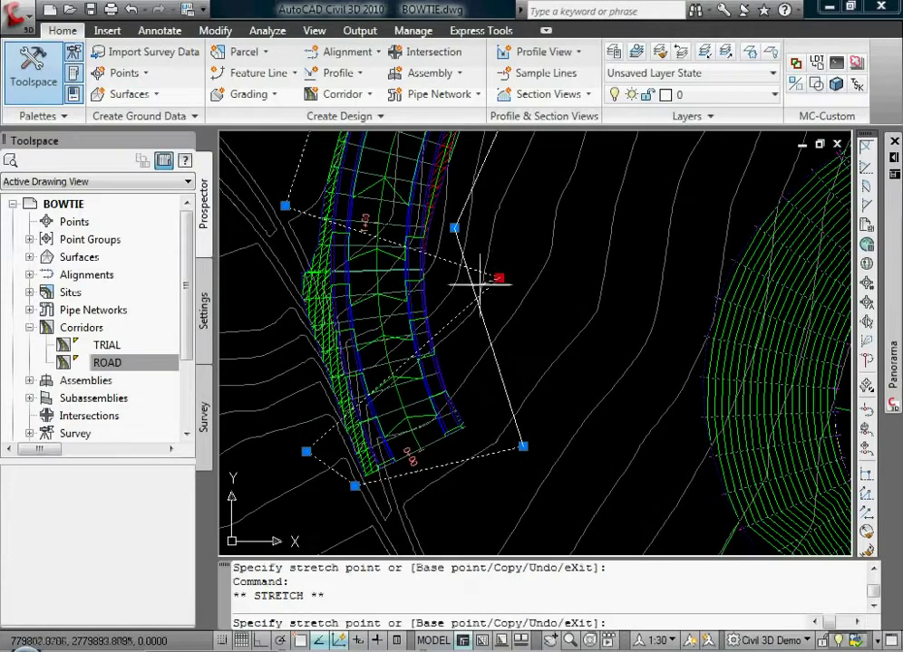
left_click(298, 302)
scroll(298, 302, "down", 2)
scroll(365, 328, "up", 2)
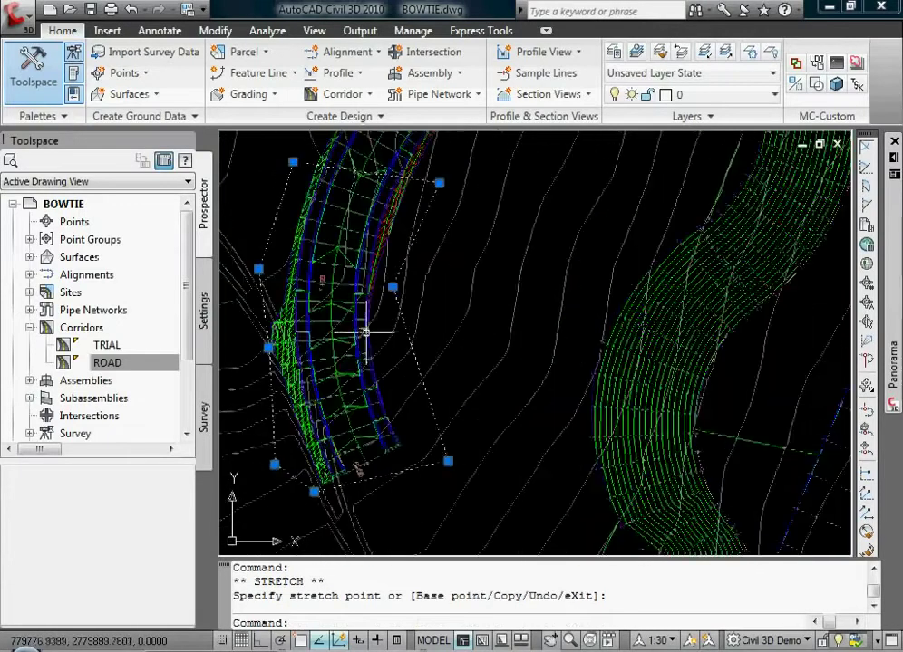
type("e")
key("Return")
- Examine the TRIAL corridor's FG surface around the bowtie on the inside of its southern bend
scroll(604, 354, "down", 2)
scroll(553, 299, "up", 2)
scroll(534, 403, "up", 3)
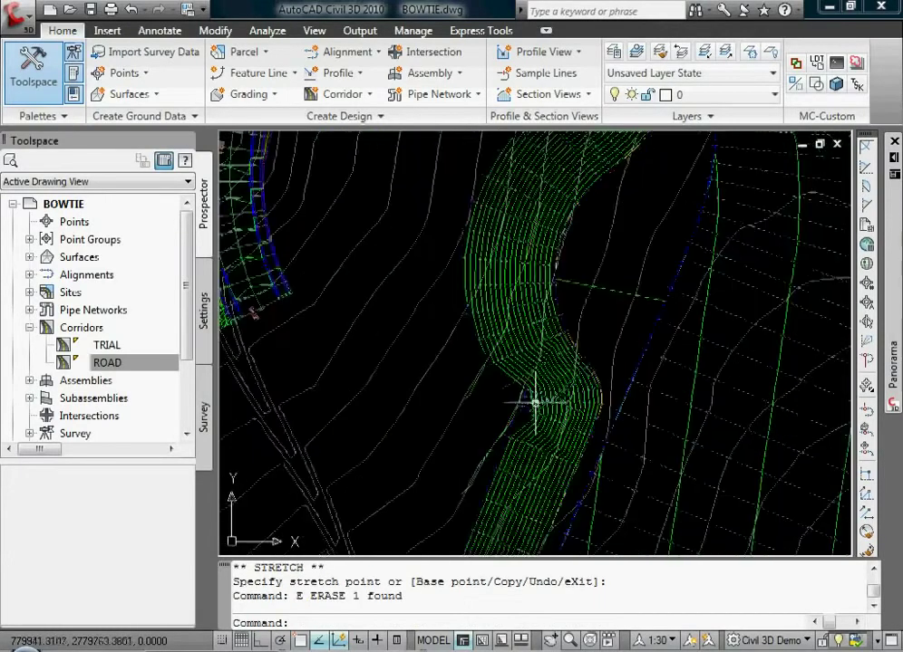
scroll(534, 319, "up", 2)
scroll(602, 329, "down", 2)
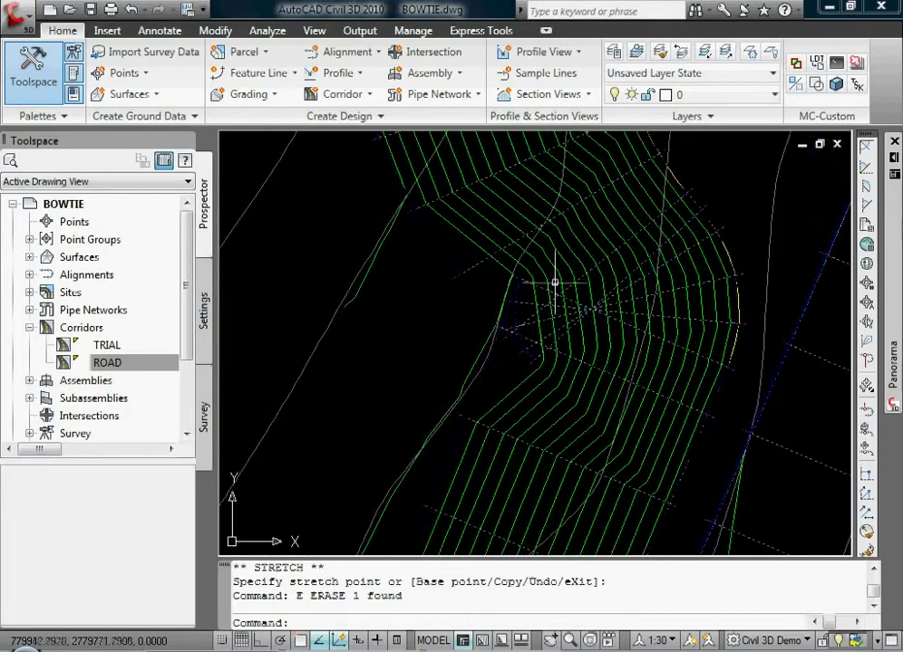
key("Escape")
key("Escape")
left_click(472, 241)
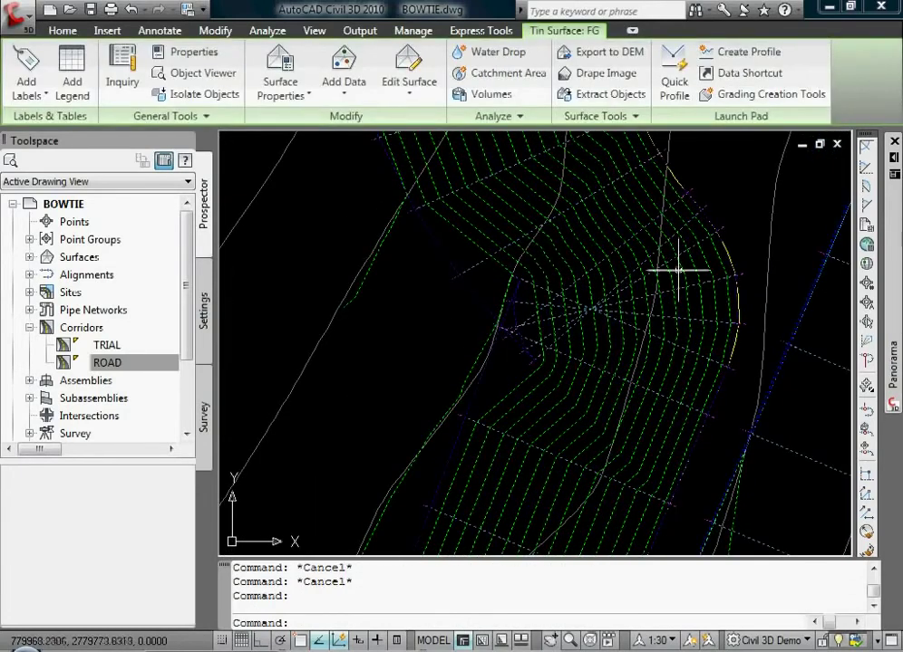
scroll(649, 318, "down", 2)
scroll(562, 324, "up", 2)
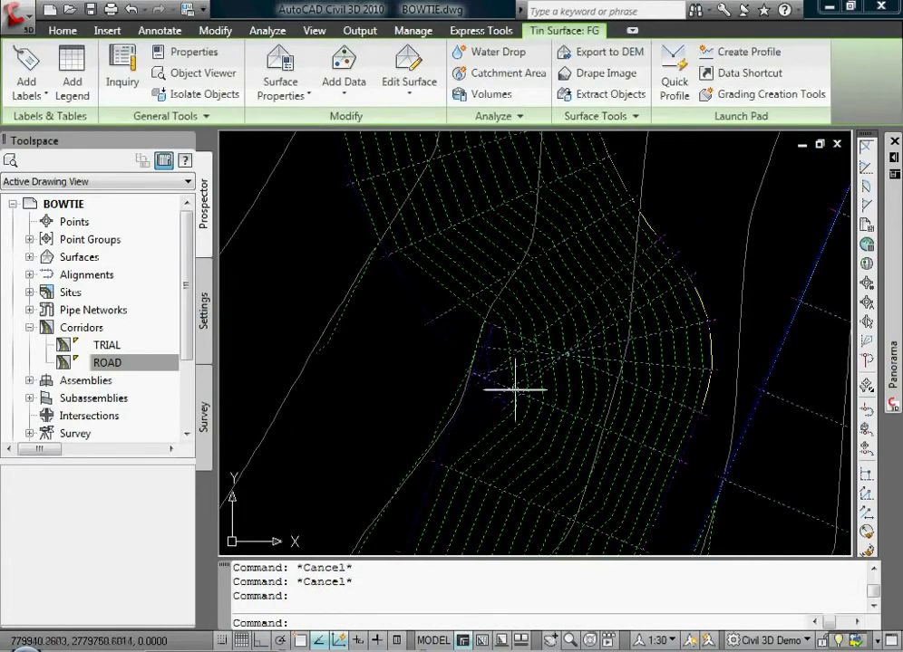
left_click(681, 466)
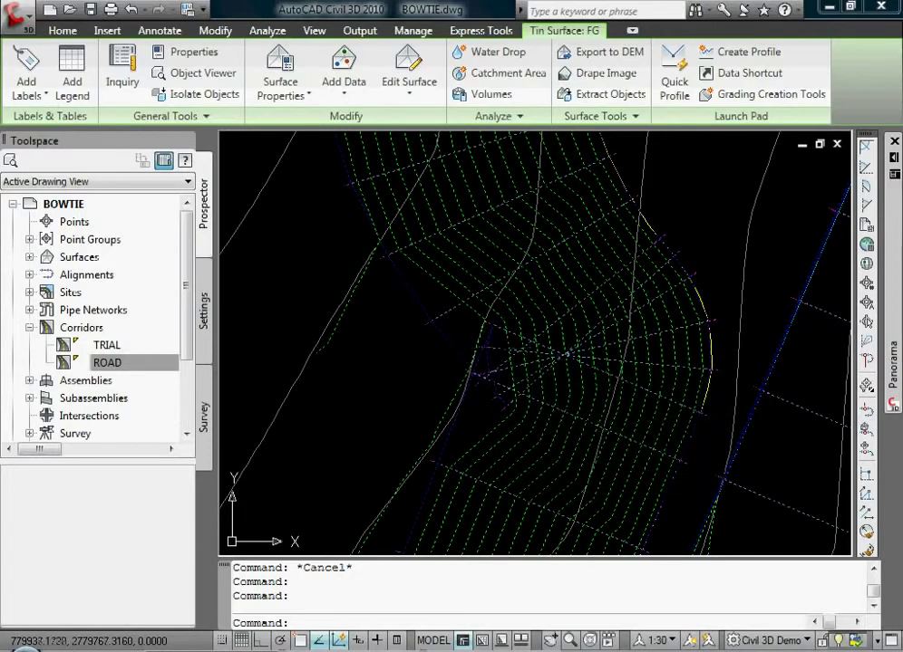
left_click(498, 347)
key("Escape")
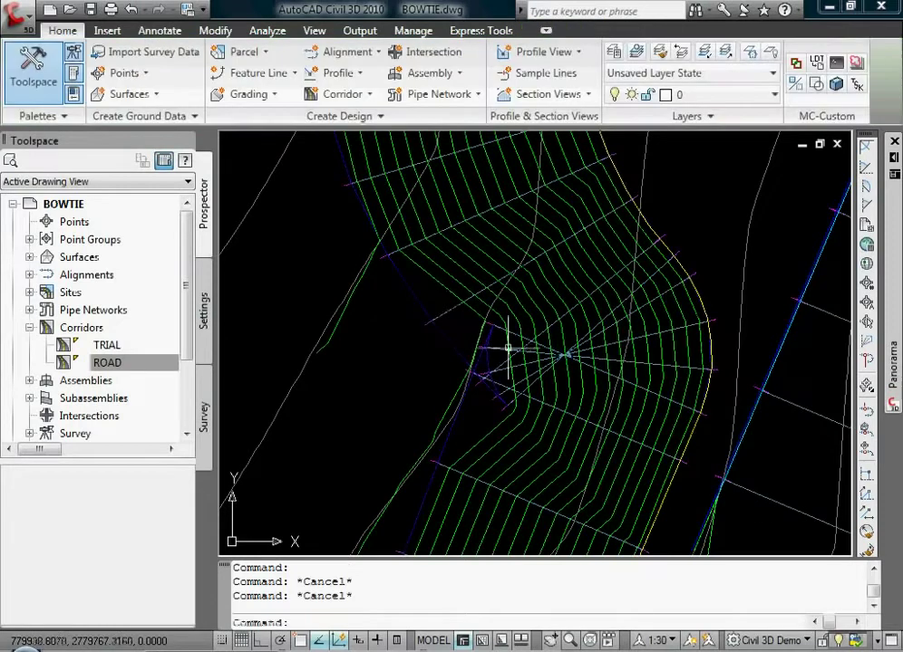
- Split the TRIAL corridor's RG - DAYLIGHT - (1) region at stations 1+57.80 and 0+96.49, on either side of the bowtie
left_click(448, 312)
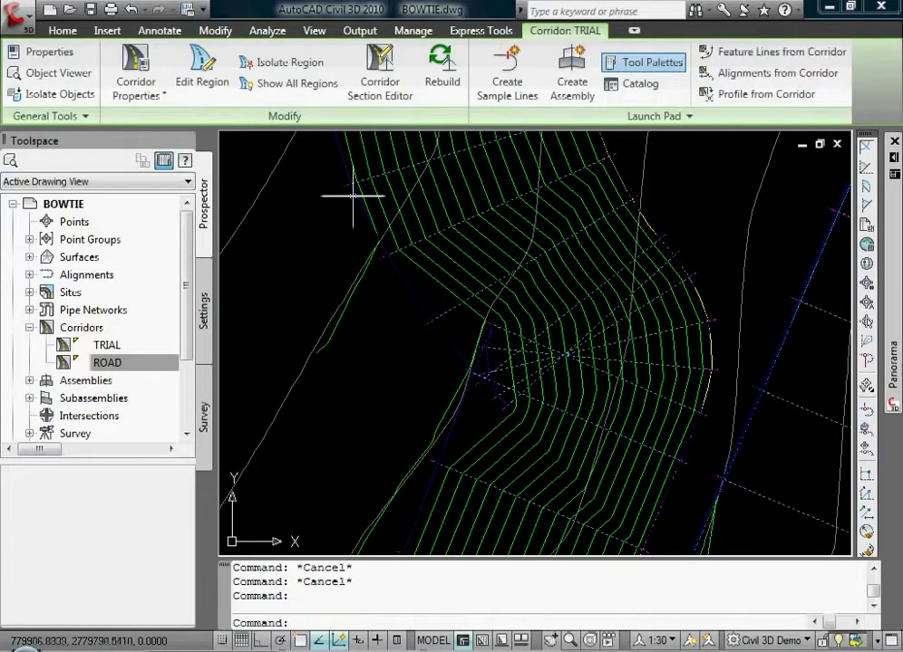
left_click(136, 72)
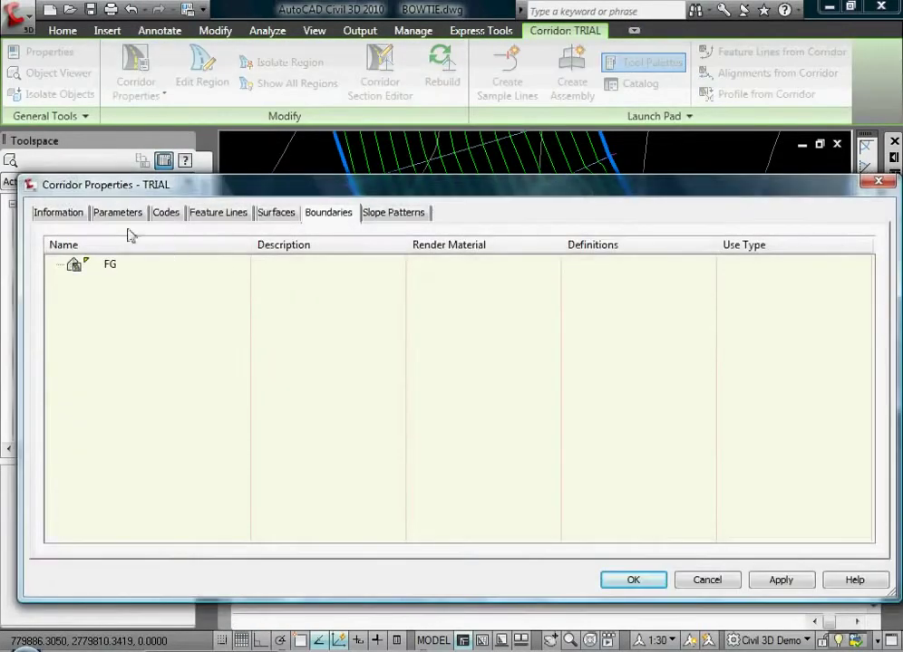
left_click(107, 215)
double_click(168, 311)
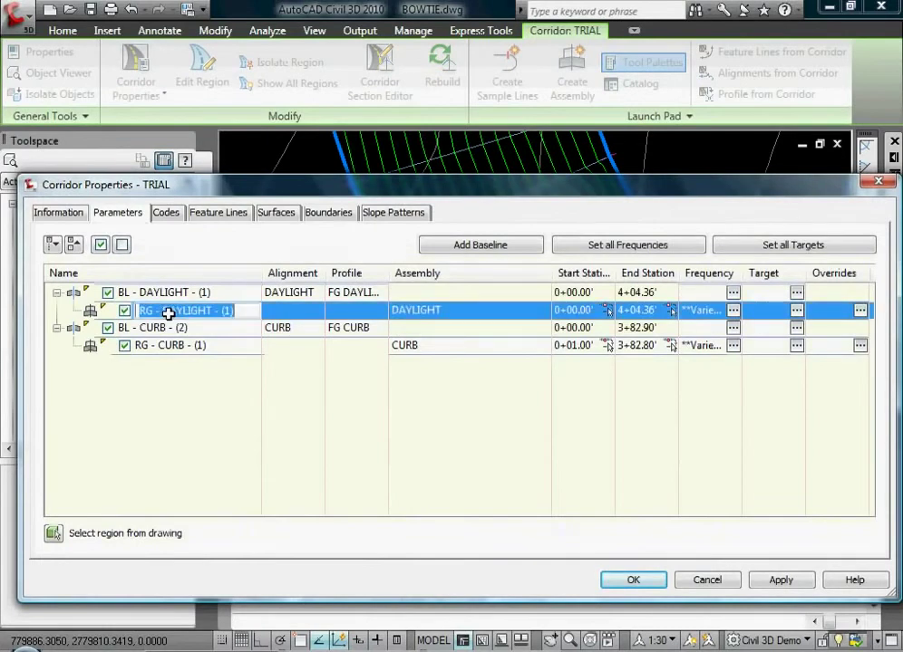
right_click(170, 311)
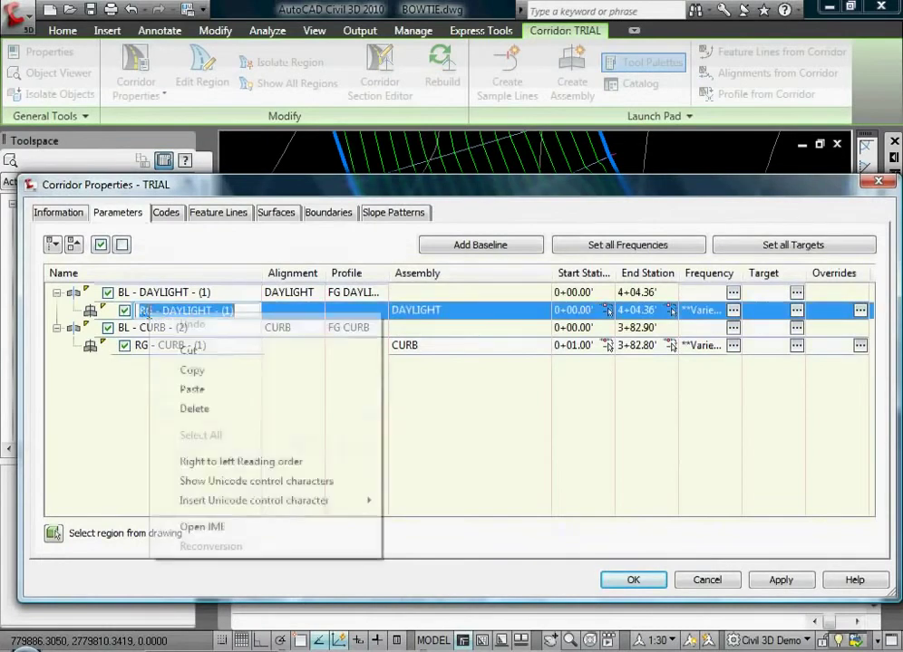
left_click(209, 370)
left_click(138, 310)
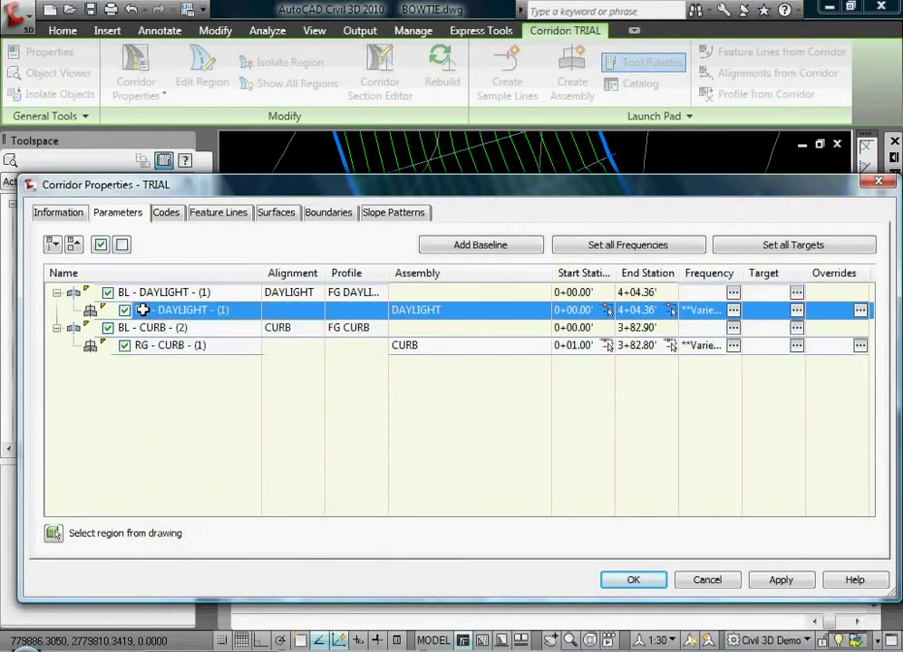
right_click(172, 310)
left_click(217, 405)
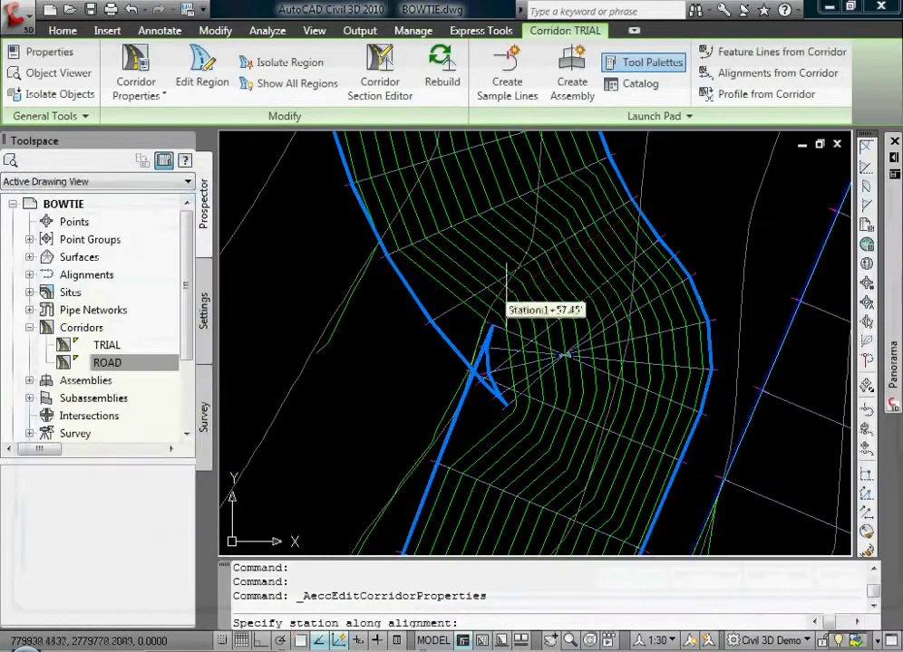
left_click(512, 301)
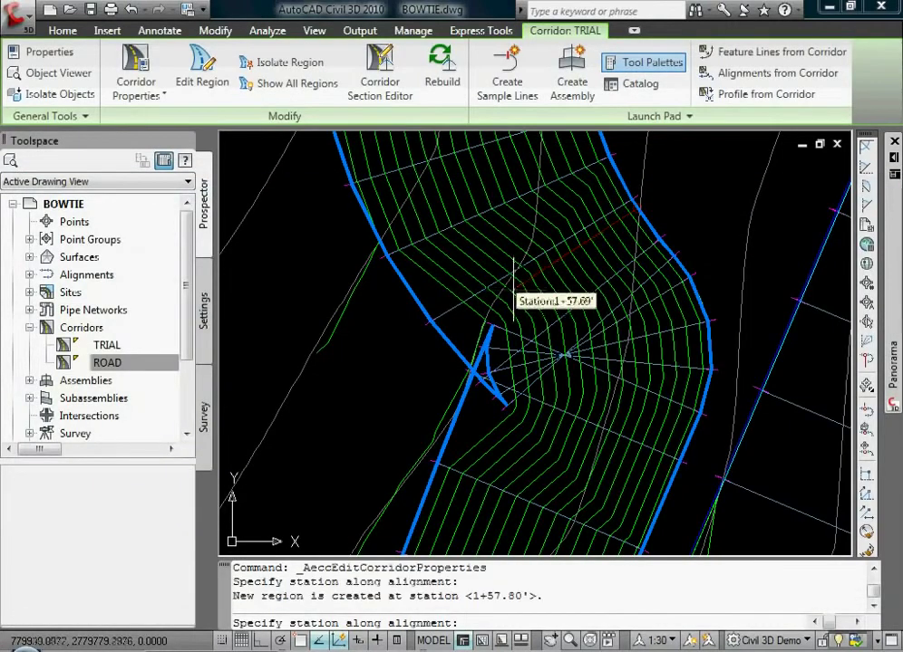
left_click(486, 400)
key("Return")
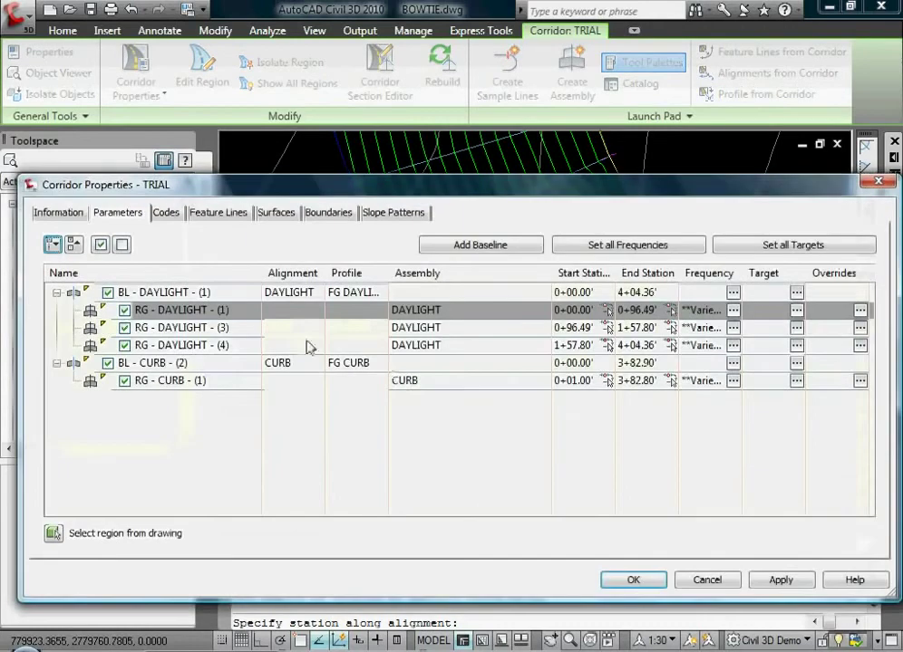
- Turn off the middle region RG - DAYLIGHT - (3) and apply the corridor properties to rebuild TRIAL
left_click(124, 327)
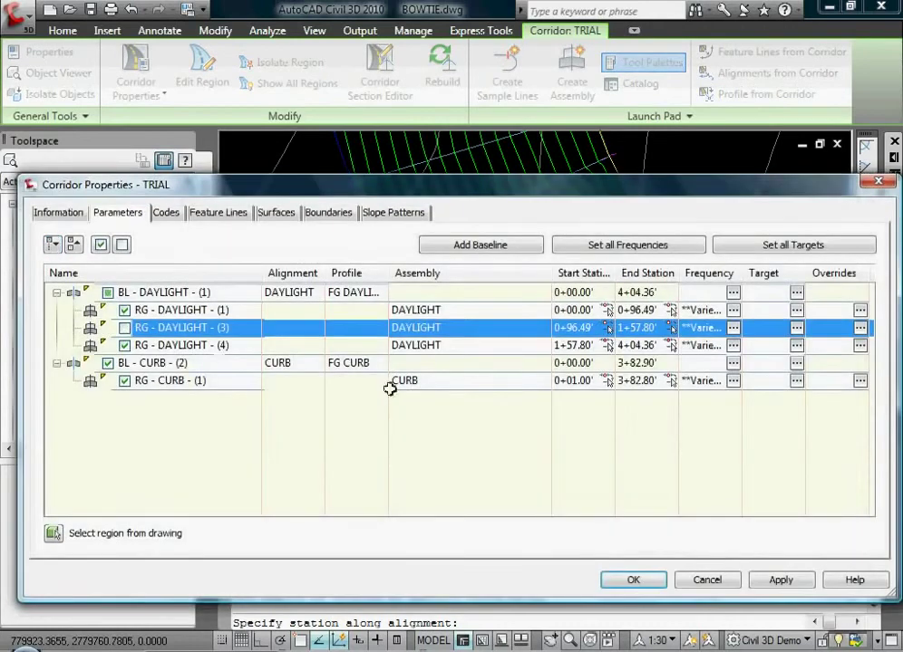
left_click(634, 580)
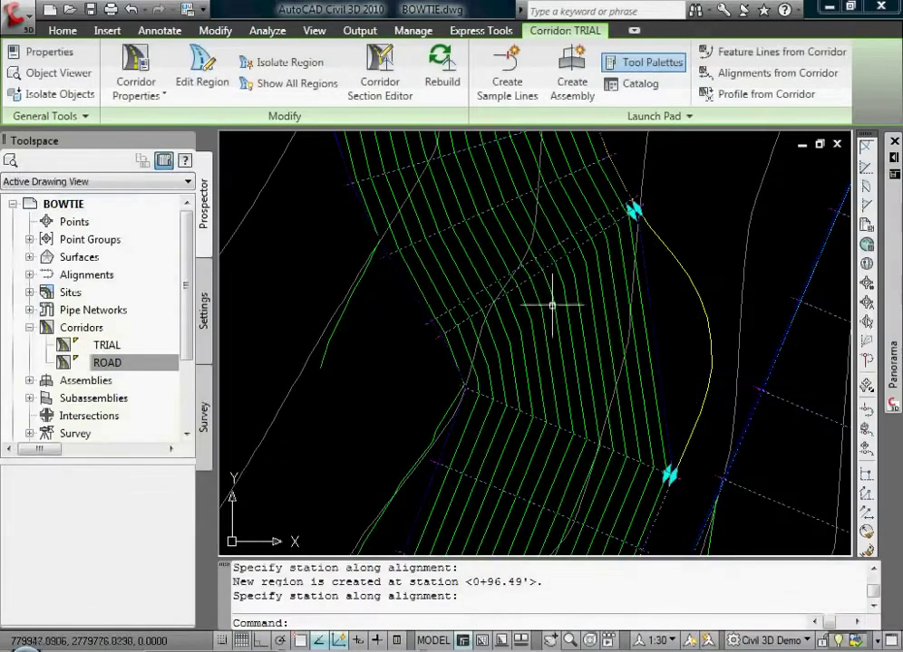
key("Escape")
- Examine the FG contours and the alignment across the gap left by the disabled TRIAL region
scroll(584, 282, "down", 3)
scroll(601, 308, "up", 2)
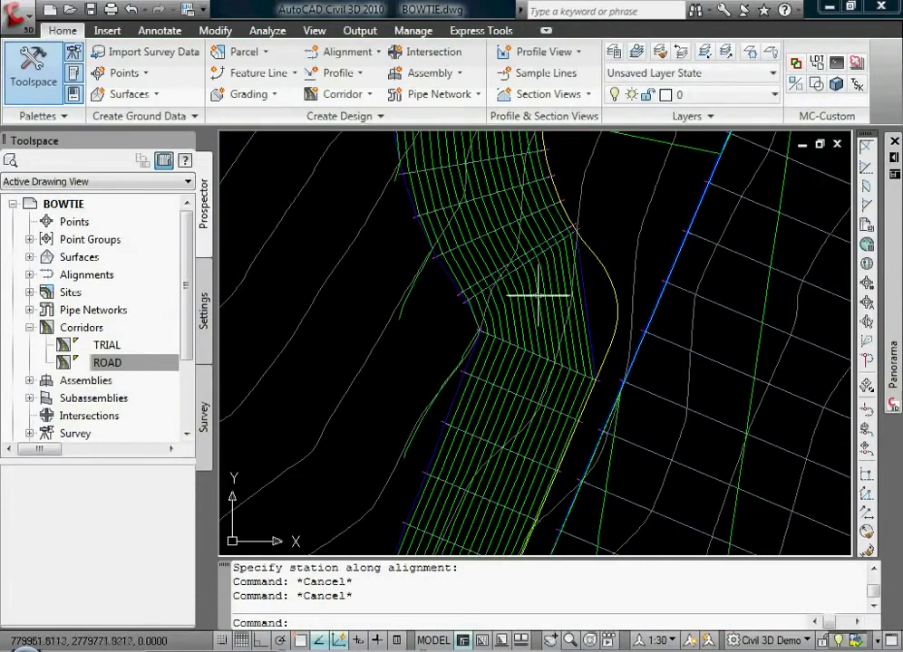
scroll(544, 296, "up", 2)
middle_click_drag(583, 307, 500, 342)
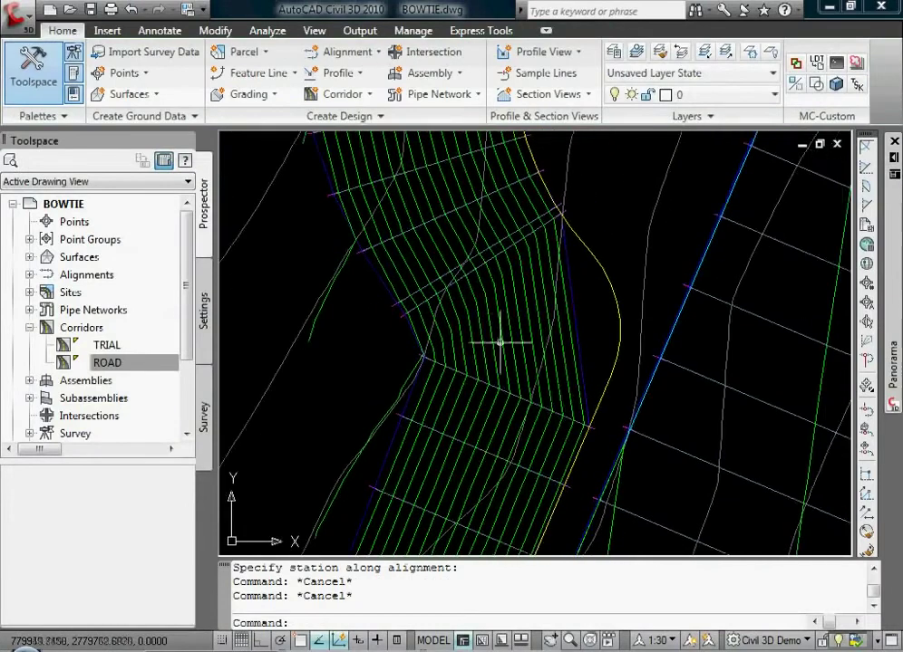
middle_click_drag(600, 354, 537, 290)
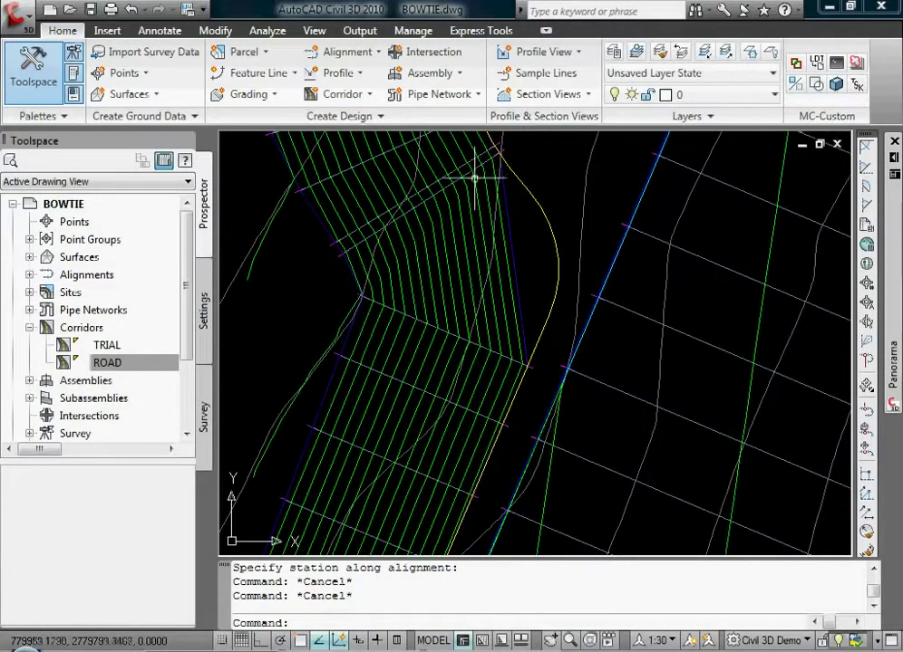
mouse_move(476, 243)
middle_mouse_down()
mouse_move(460, 254)
mouse_move(439, 345)
middle_mouse_up()
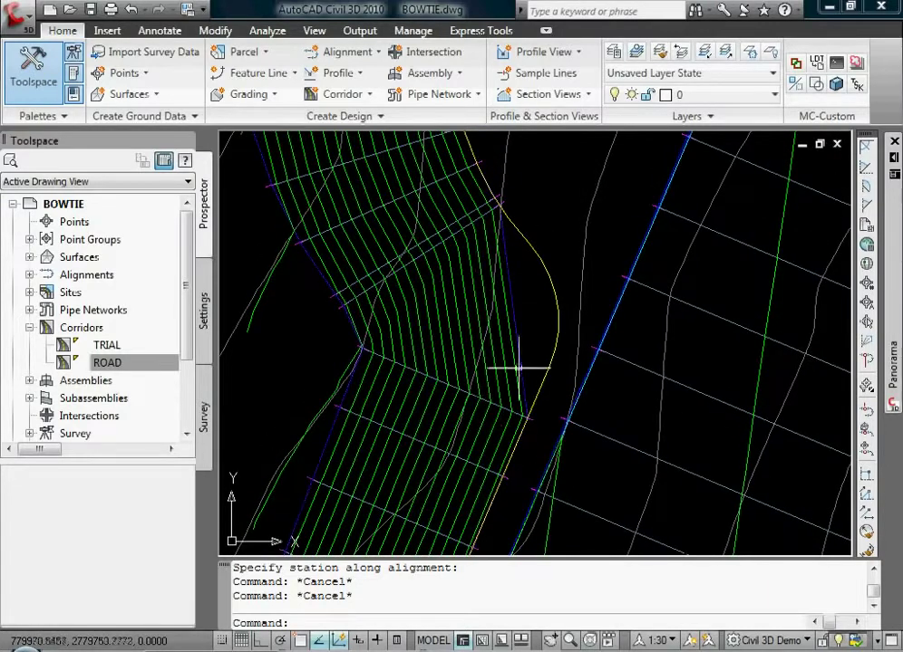
scroll(518, 368, "down", 3)
scroll(534, 284, "up", 4)
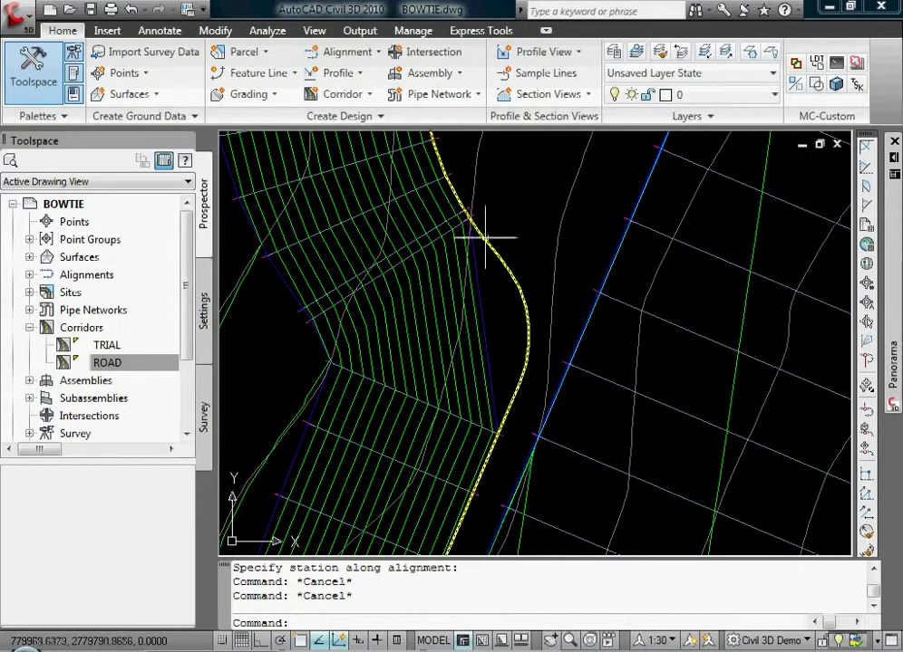
- Create an assembly named NODE with the Standard style and MC_BASIC code set, placing its baseline east of the upper existing assembly
scroll(481, 228, "down", 5)
middle_click_drag(504, 224, 403, 257)
scroll(625, 203, "up", 5)
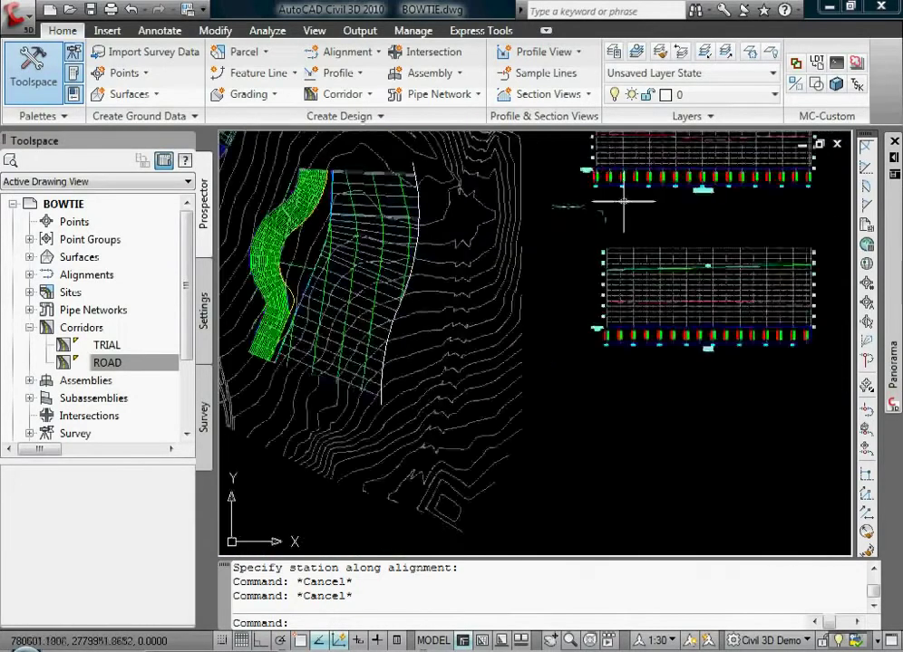
scroll(605, 219, "up", 4)
middle_click_drag(604, 223, 520, 266)
scroll(572, 229, "up", 3)
left_click(423, 72)
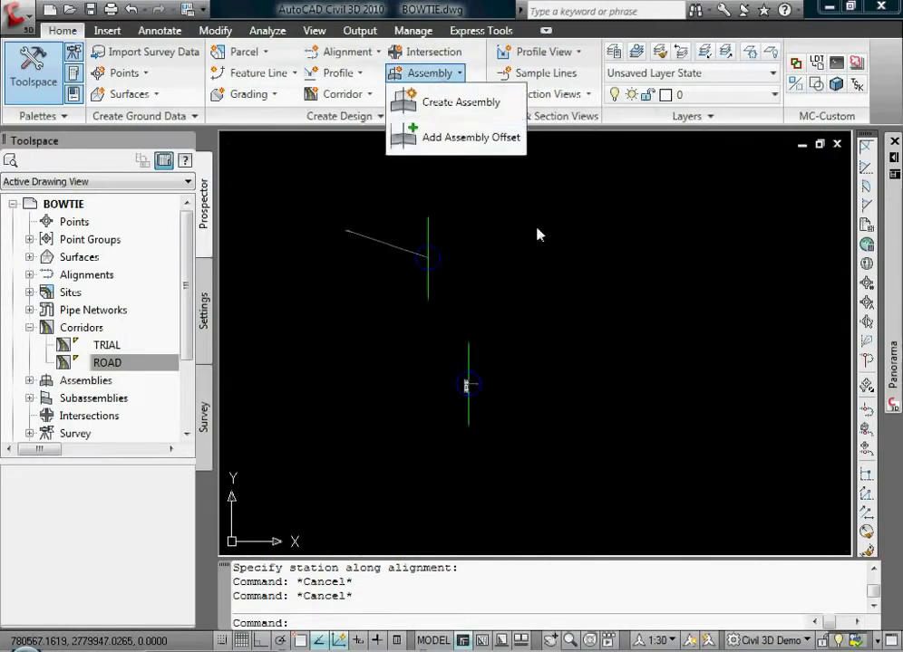
left_click(459, 104)
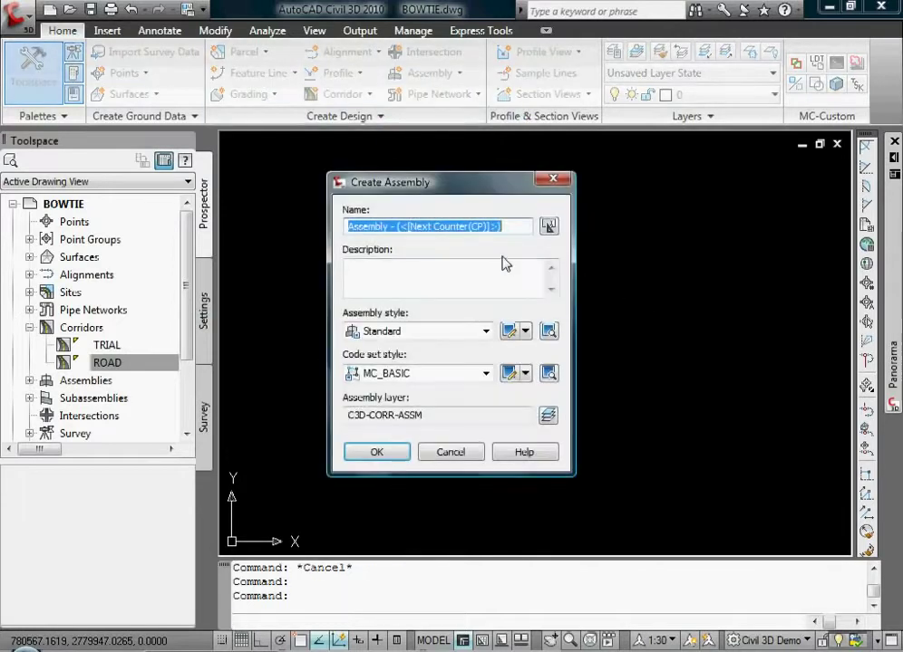
type("NODE")
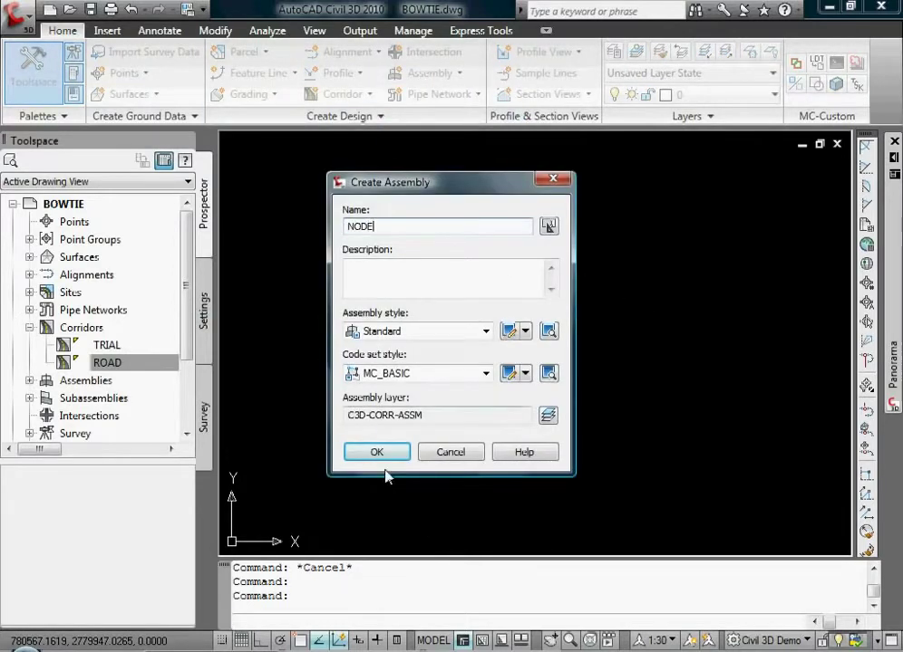
left_click(377, 453)
left_click(534, 343)
scroll(543, 333, "up", 3)
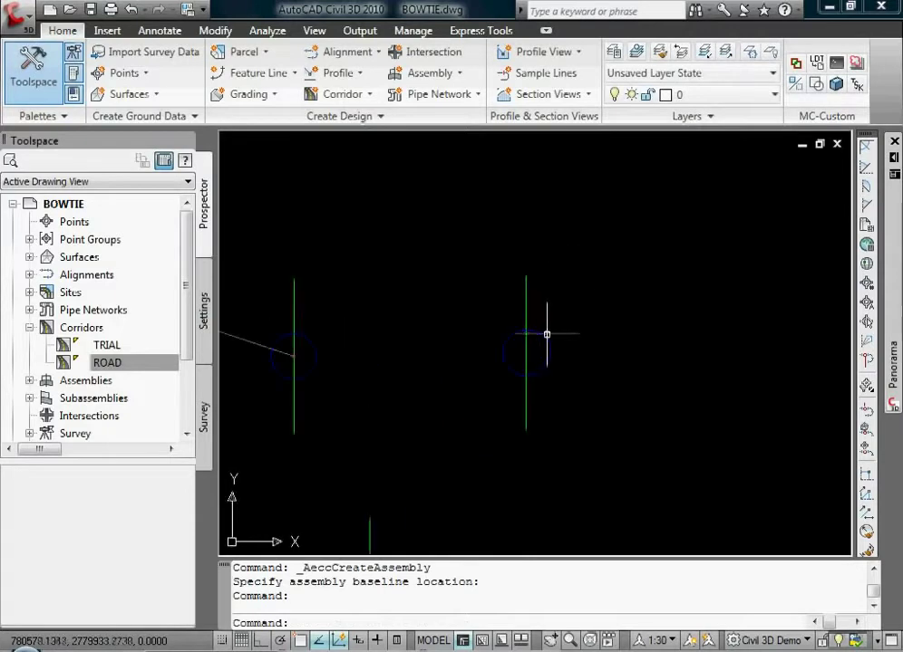
- Attach a generic MarkPoint subassembly to the baseline of the new NODE assembly
mouse_move(894, 158)
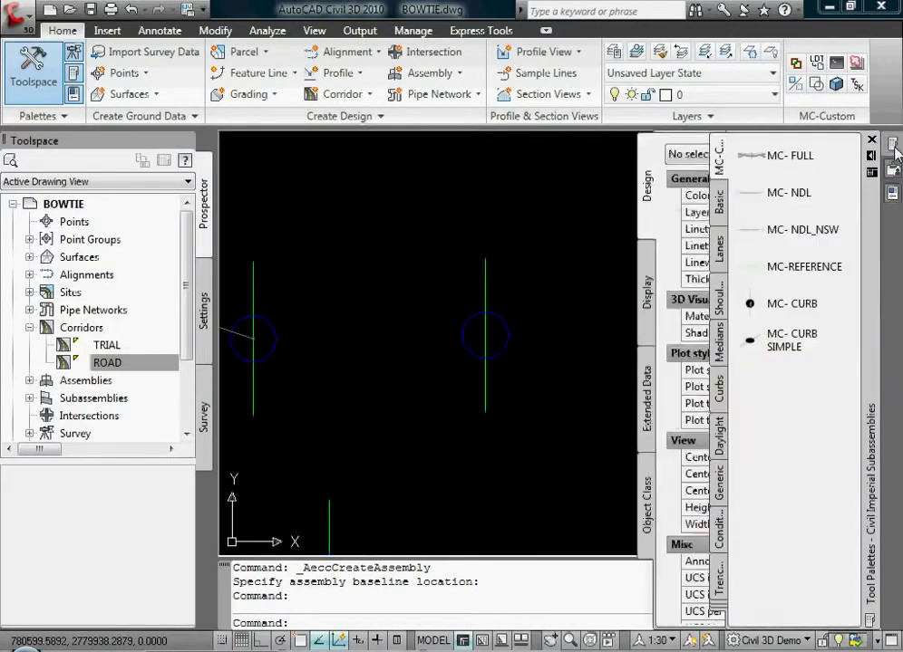
left_click(722, 486)
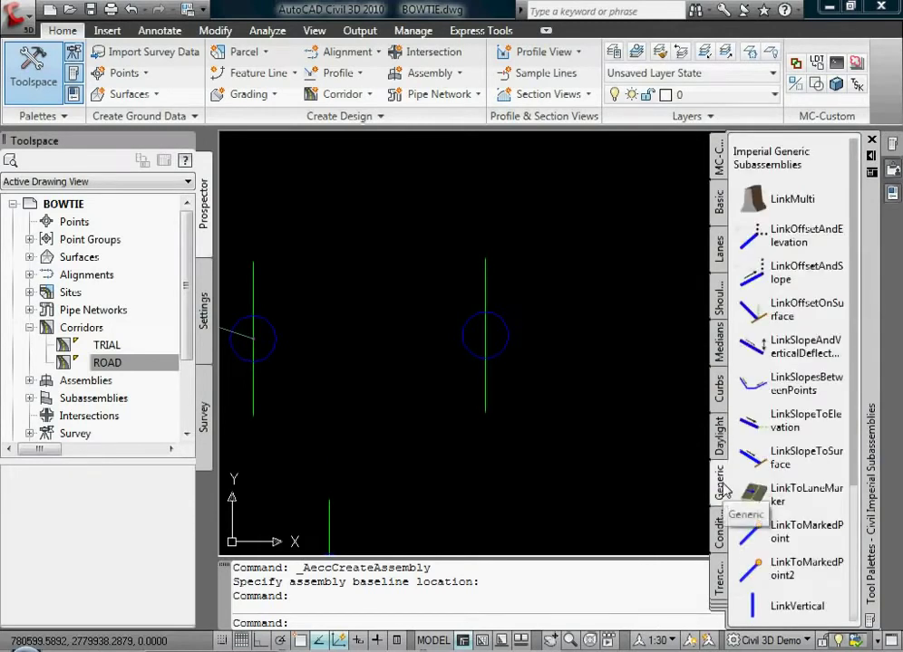
scroll(852, 521, "down", 3)
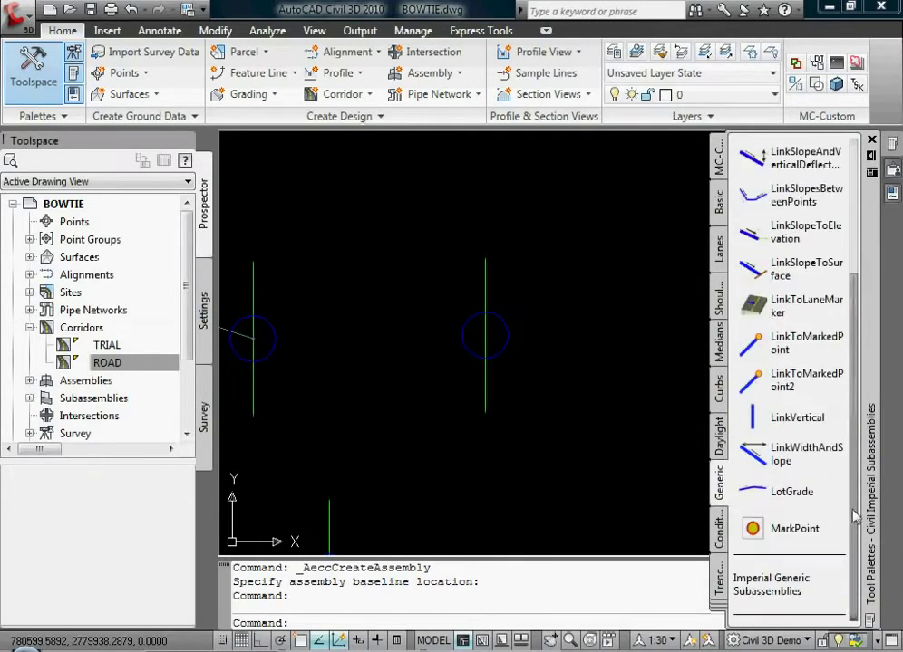
left_click(752, 528)
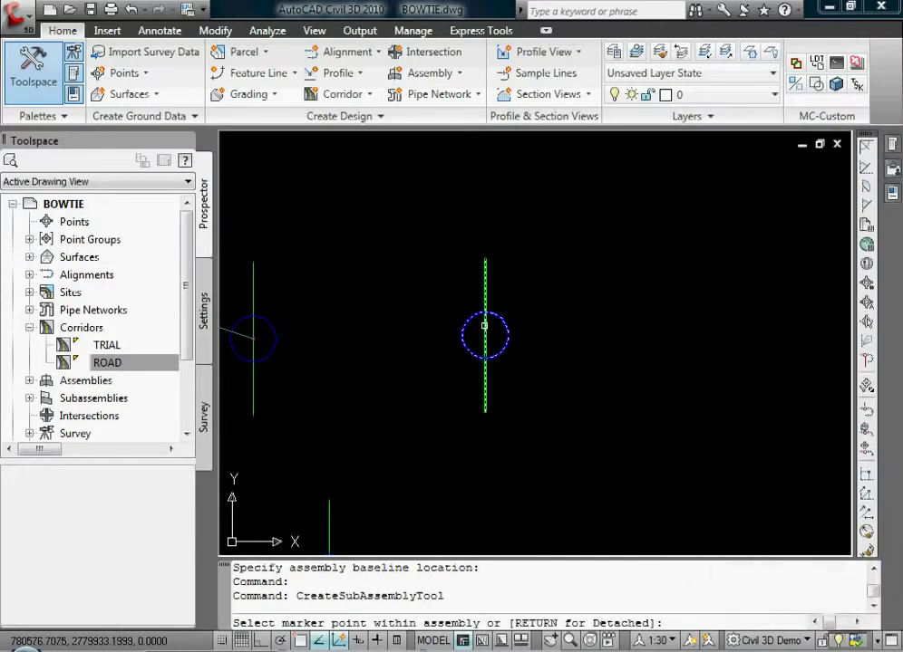
left_click(486, 329)
key("Escape")
- Set the point code of the MarkPoint subassembly on the NODE assembly to P2
scroll(497, 341, "up", 5)
left_click(448, 309)
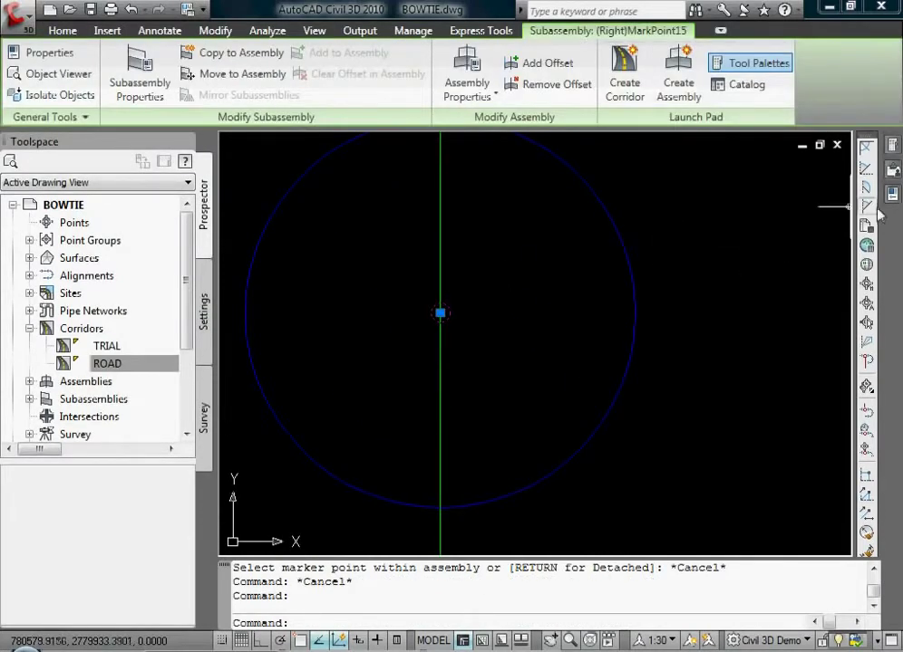
mouse_move(895, 198)
left_click(797, 362)
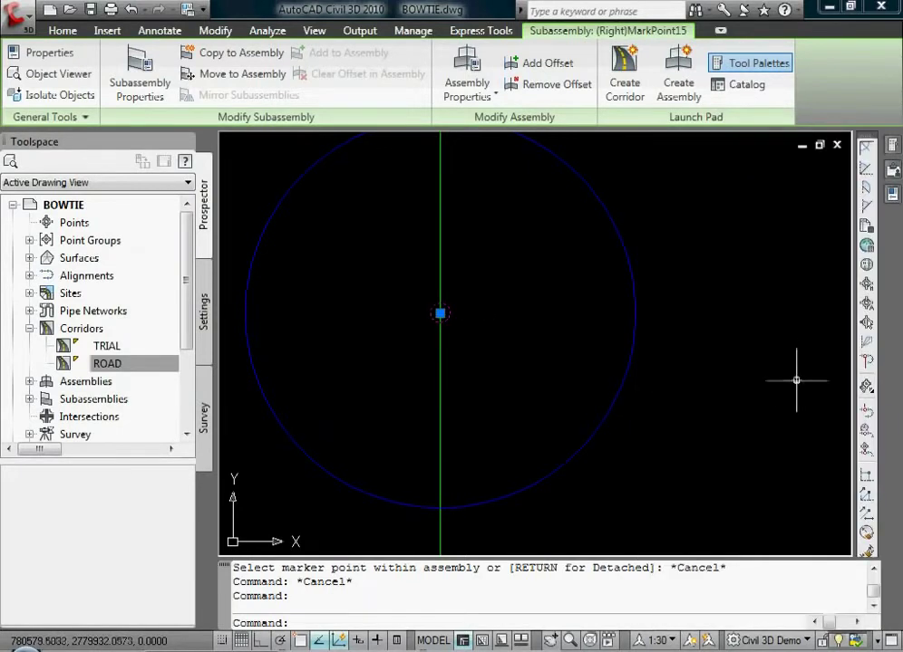
mouse_move(893, 372)
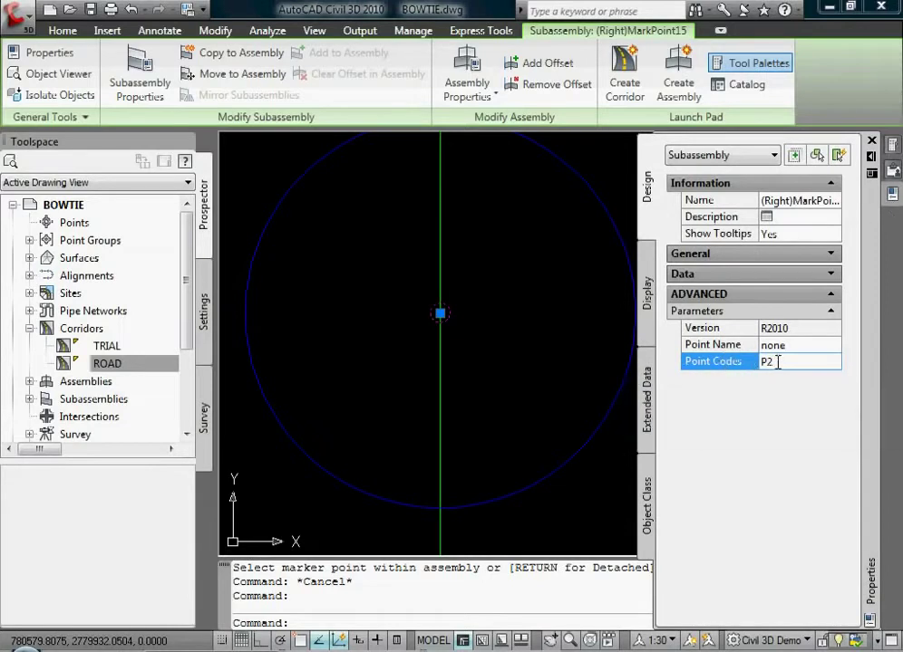
scroll(541, 347, "down", 10)
key("Escape")
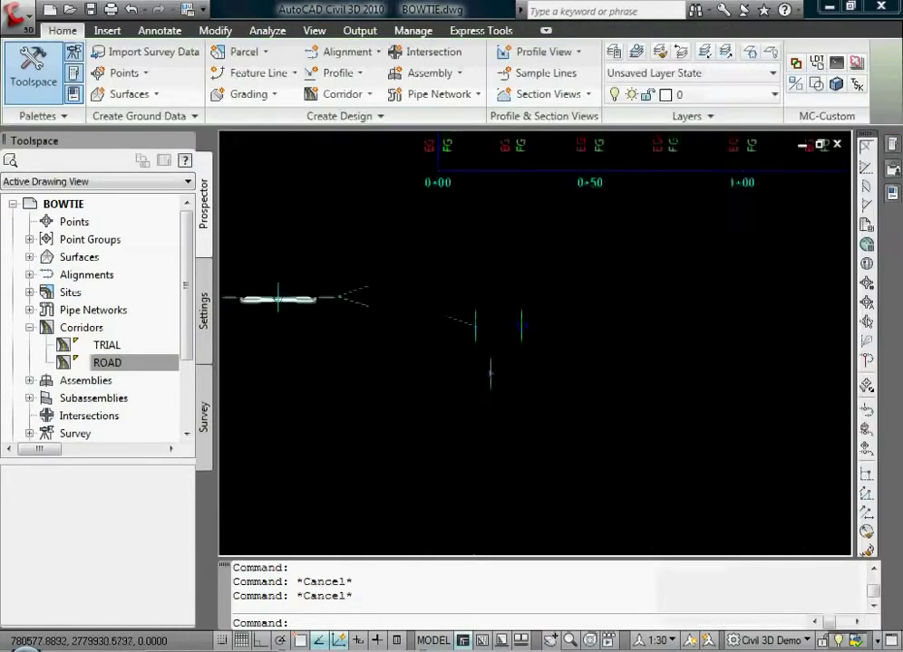
- In the TRIAL corridor's properties, re-enable the RG - DAYLIGHT - (3) region and assign it the NODE assembly
scroll(312, 427, "up", 8)
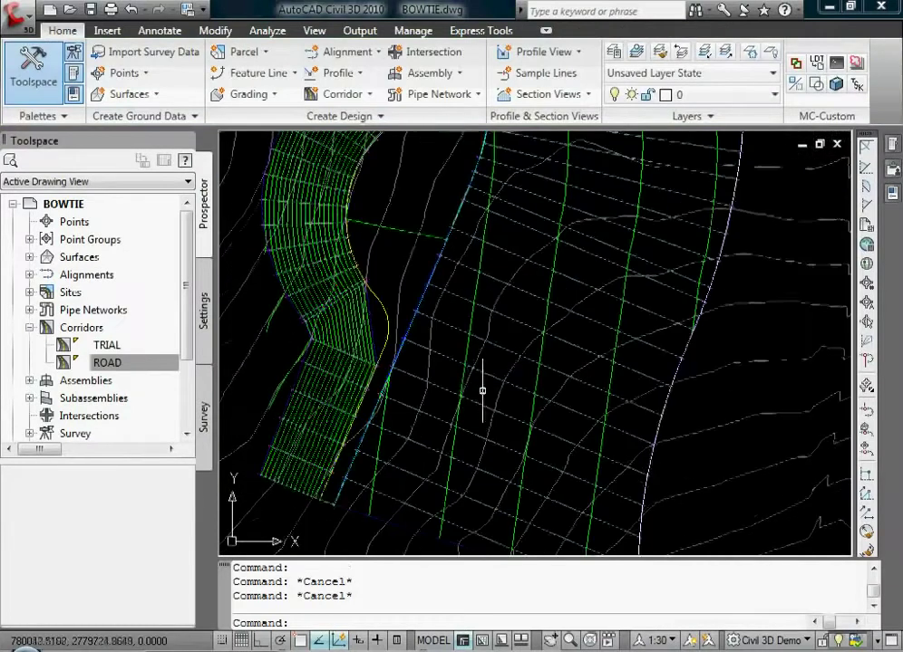
left_click(451, 360)
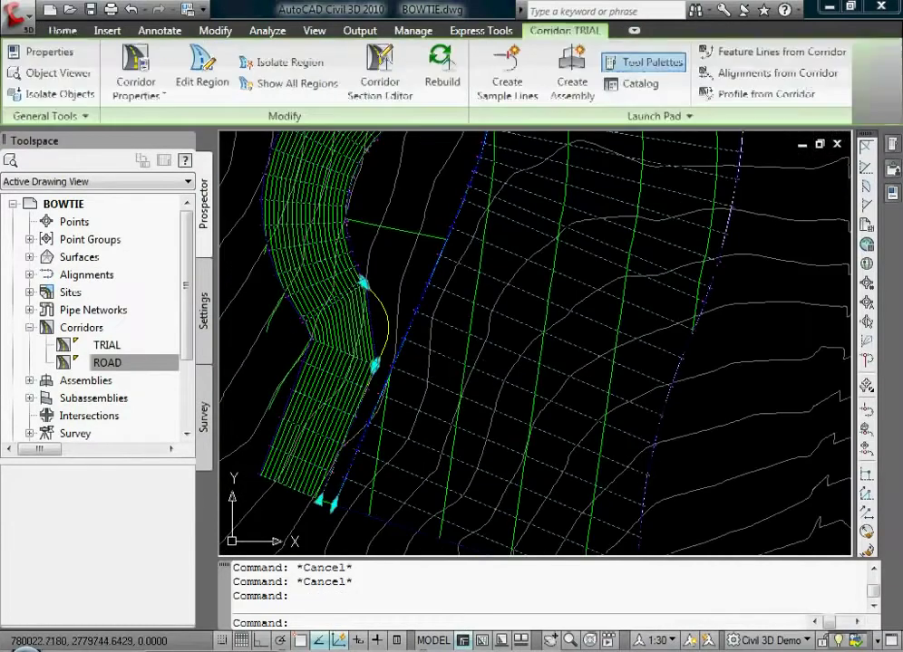
left_click(153, 63)
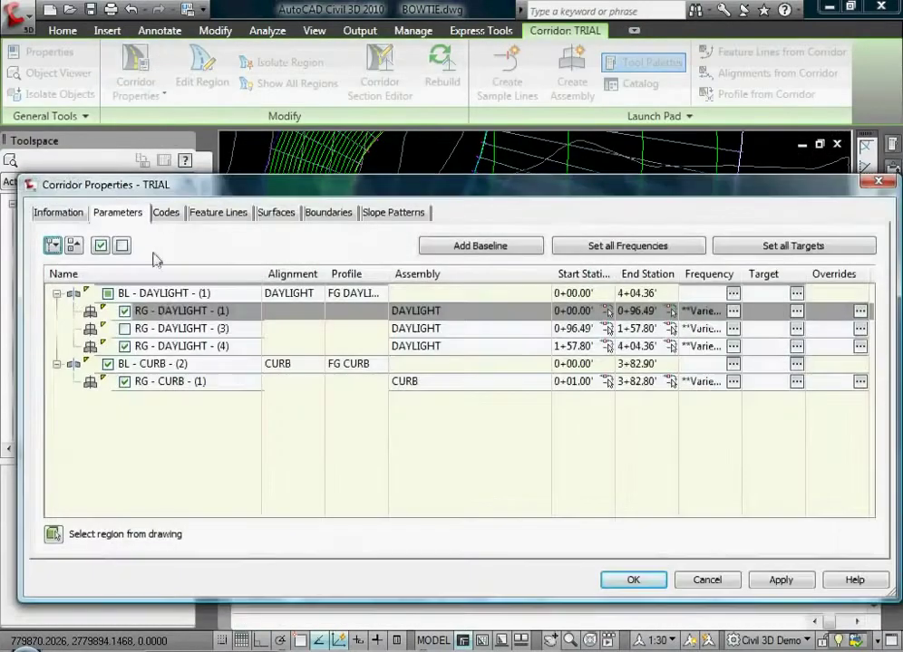
left_click(173, 328)
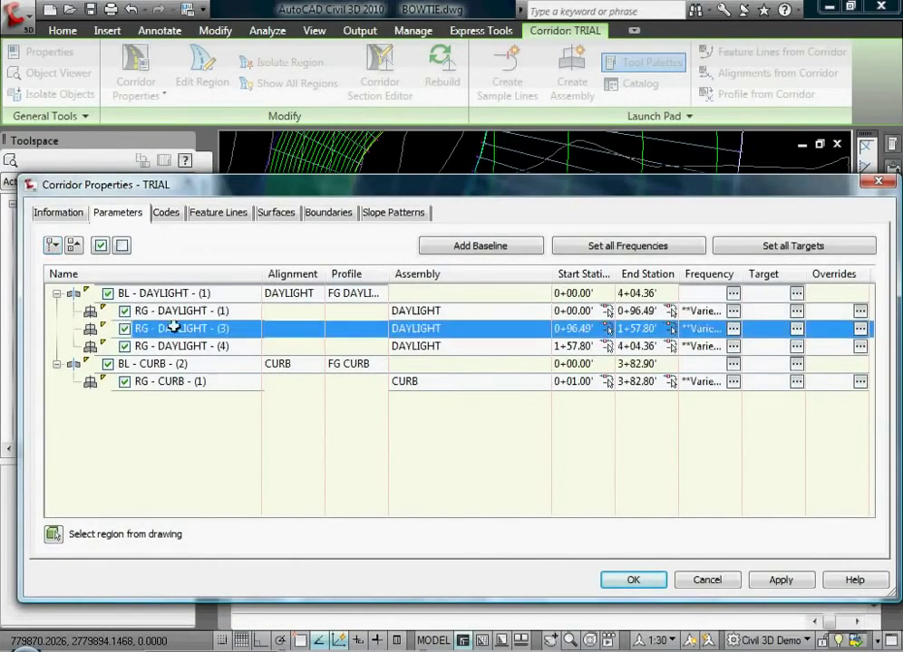
double_click(433, 330)
left_click(708, 415)
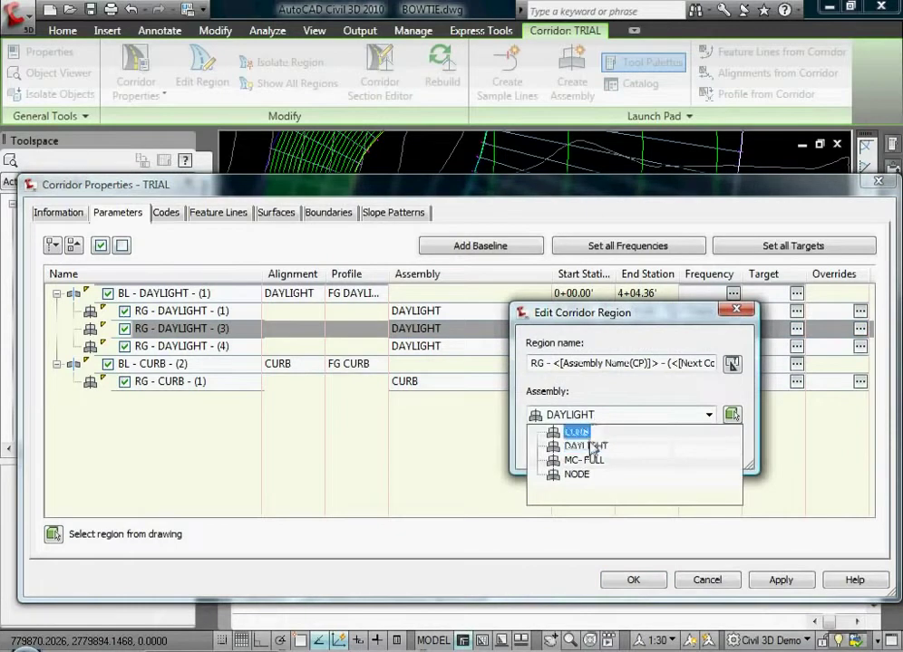
left_click(575, 474)
left_click(560, 448)
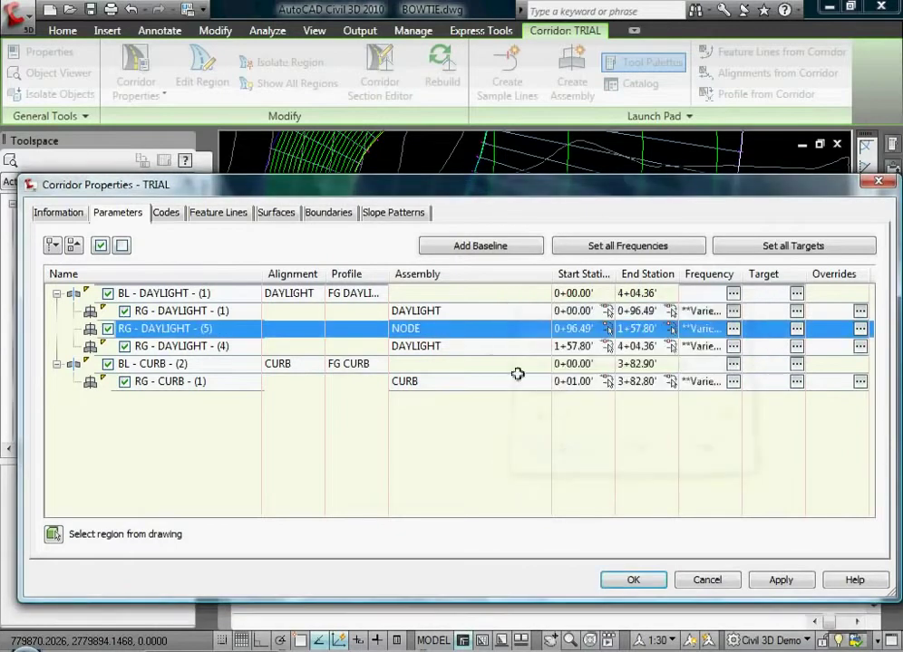
- Check the FG surface's P2 entry, choose feature line code P2 as its data source, and accept the properties to rebuild TRIAL
left_click(276, 213)
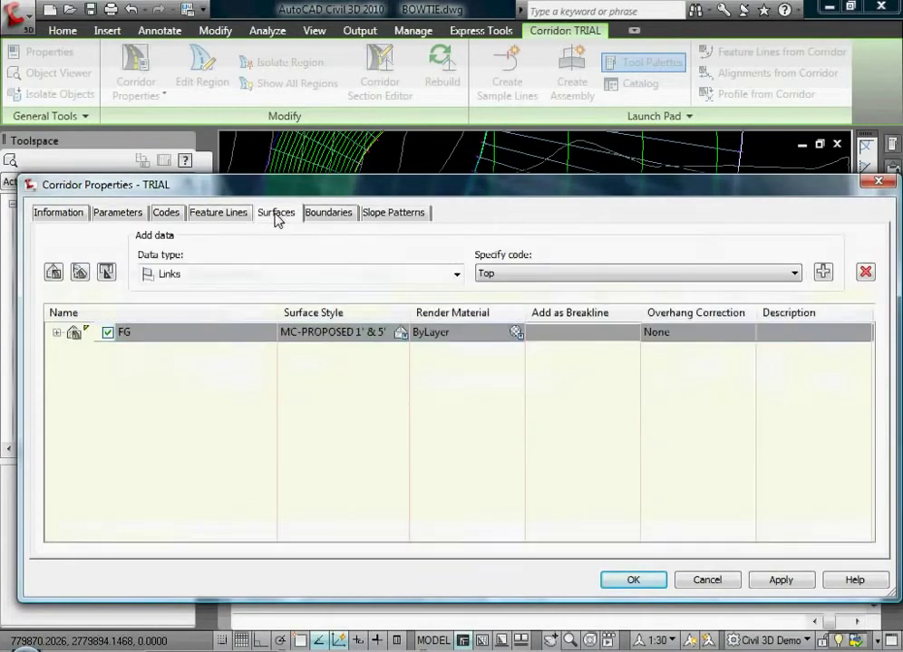
left_click(57, 333)
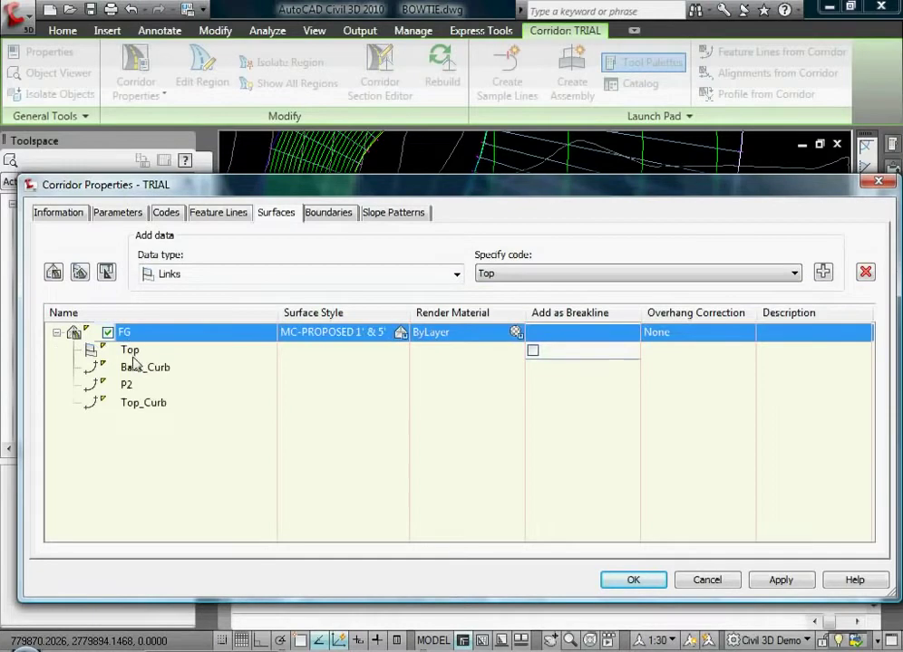
left_click(131, 390)
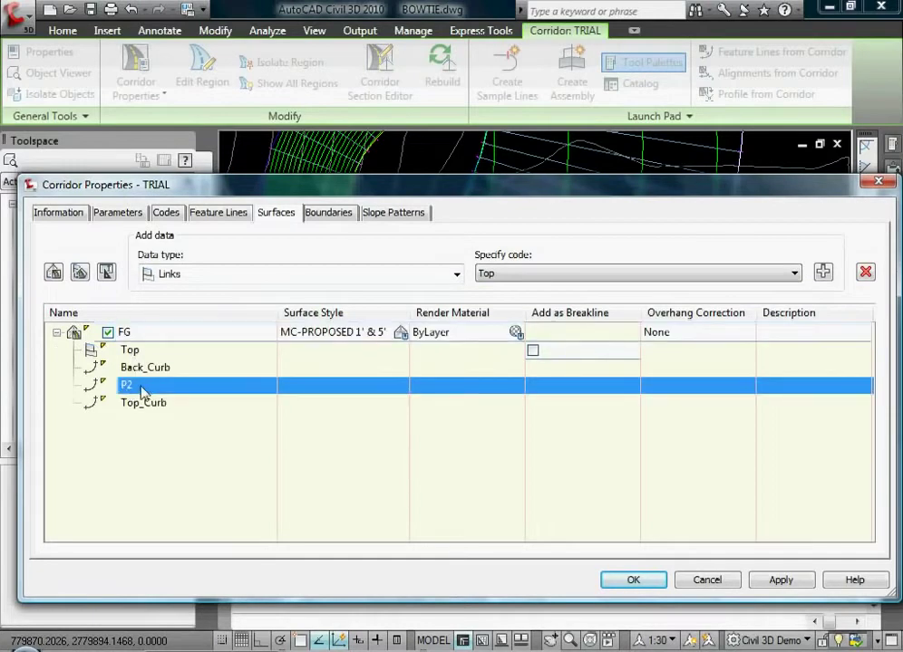
left_click(195, 276)
left_click(190, 293)
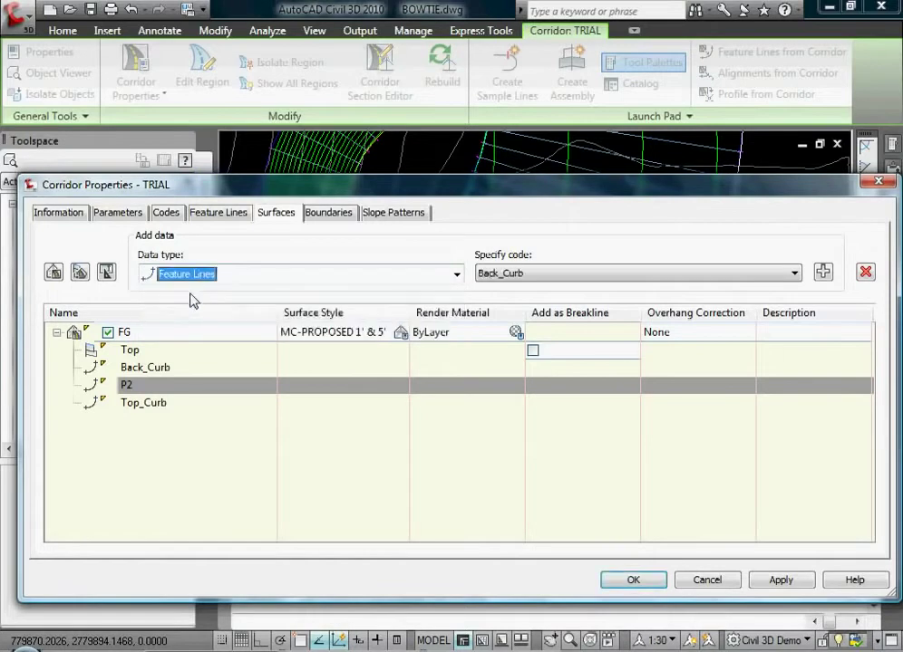
left_click(547, 278)
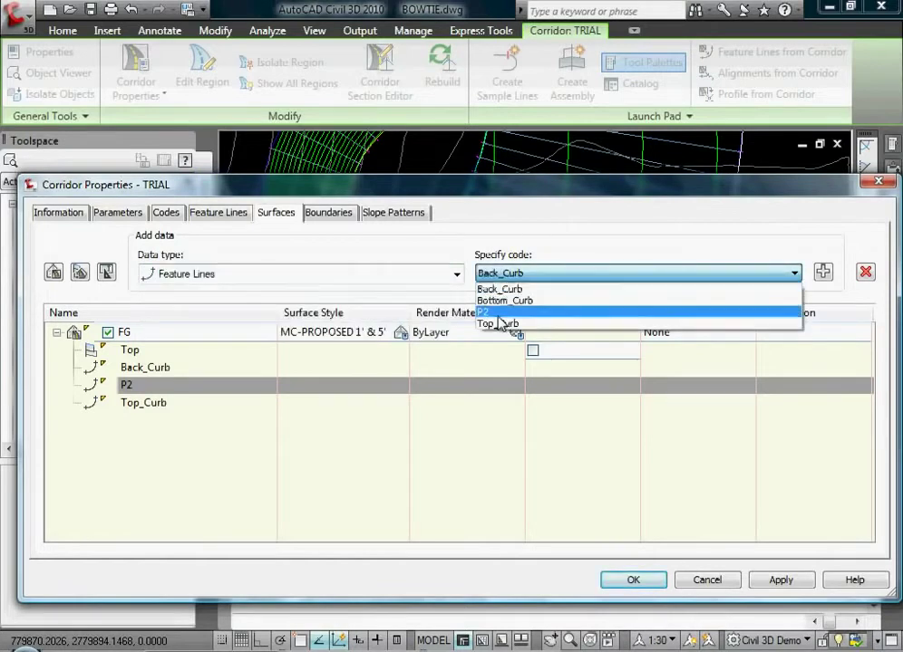
left_click(498, 313)
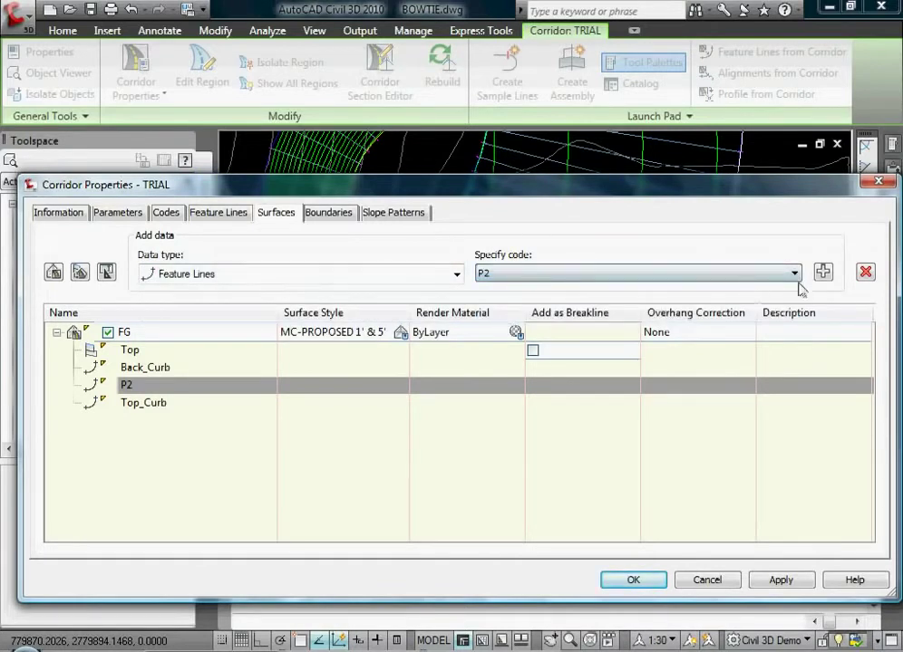
left_click(633, 580)
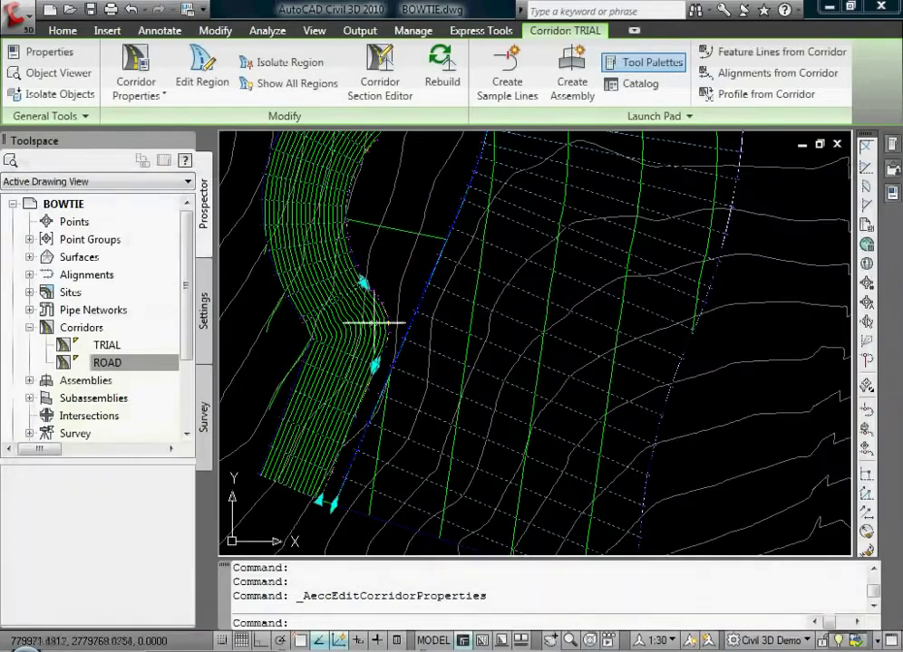
- Examine the rebuilt TRIAL corridor and its contours around the region that uses the NODE assembly
key("Escape")
key("Escape")
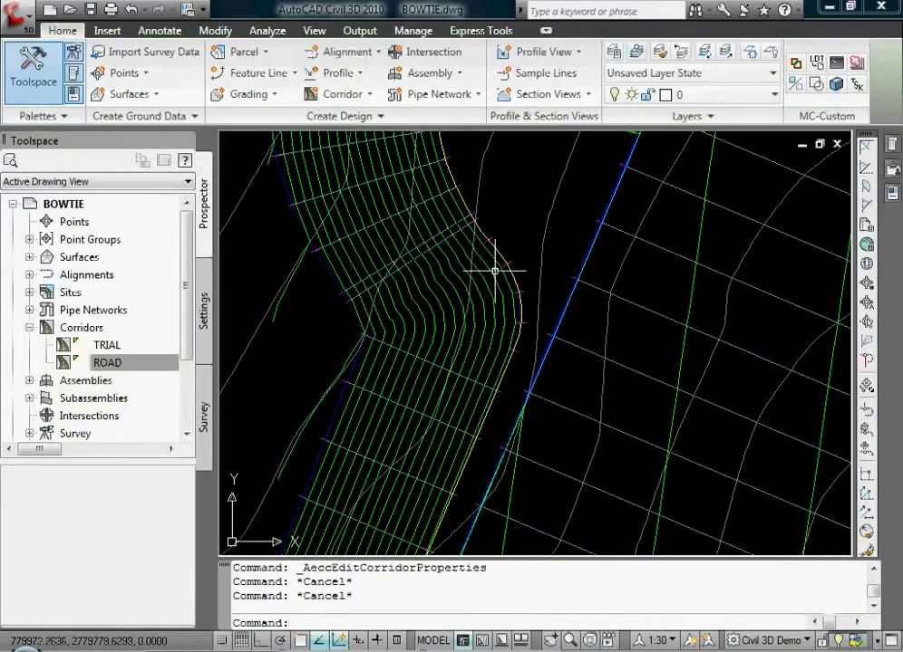
scroll(528, 308, "down", 3)
scroll(464, 342, "up", 4)
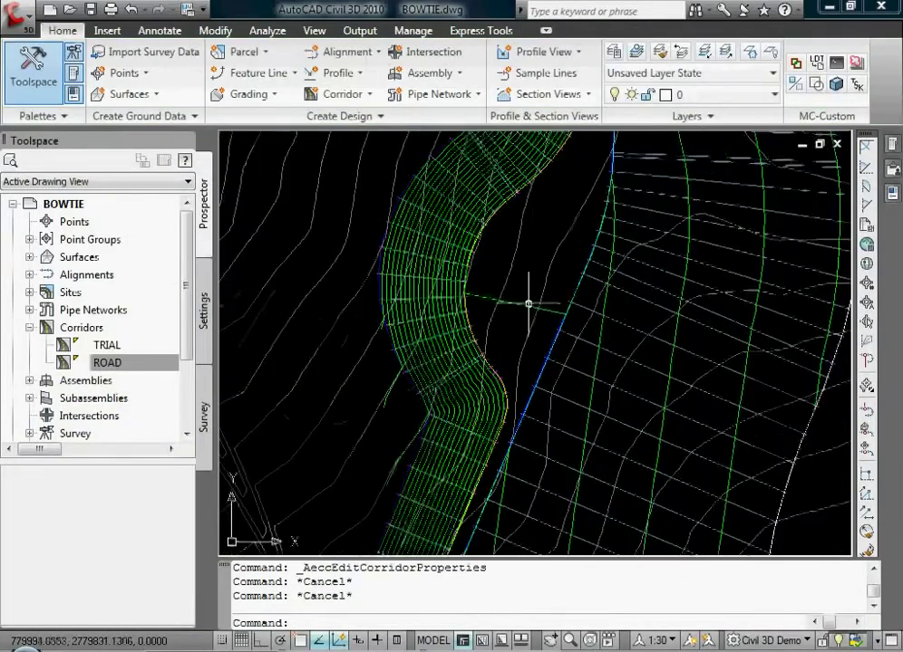
scroll(464, 342, "up", 3)
left_click(506, 353)
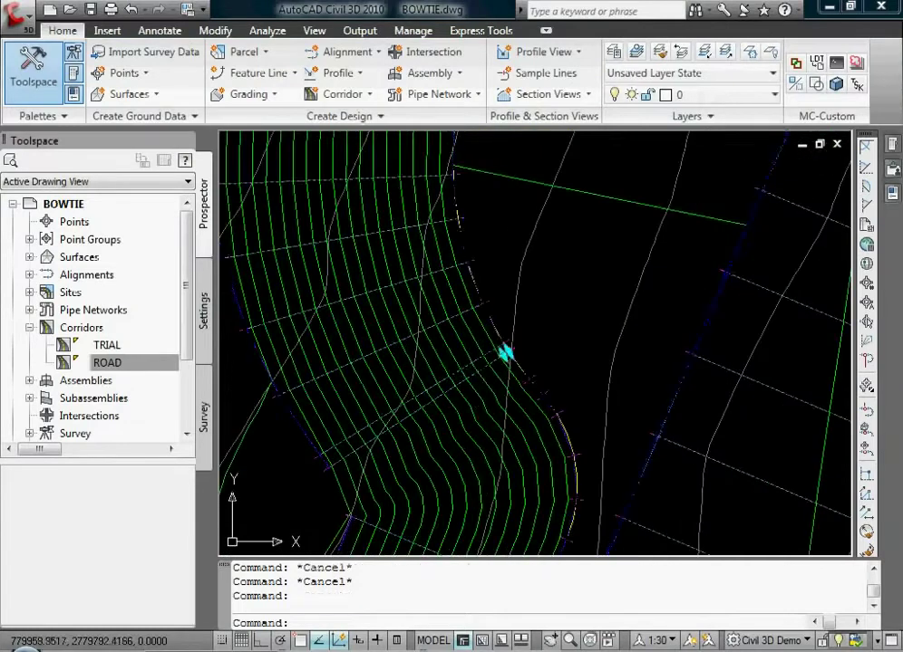
scroll(510, 337, "down", 4)
key("Escape")
key("Escape")
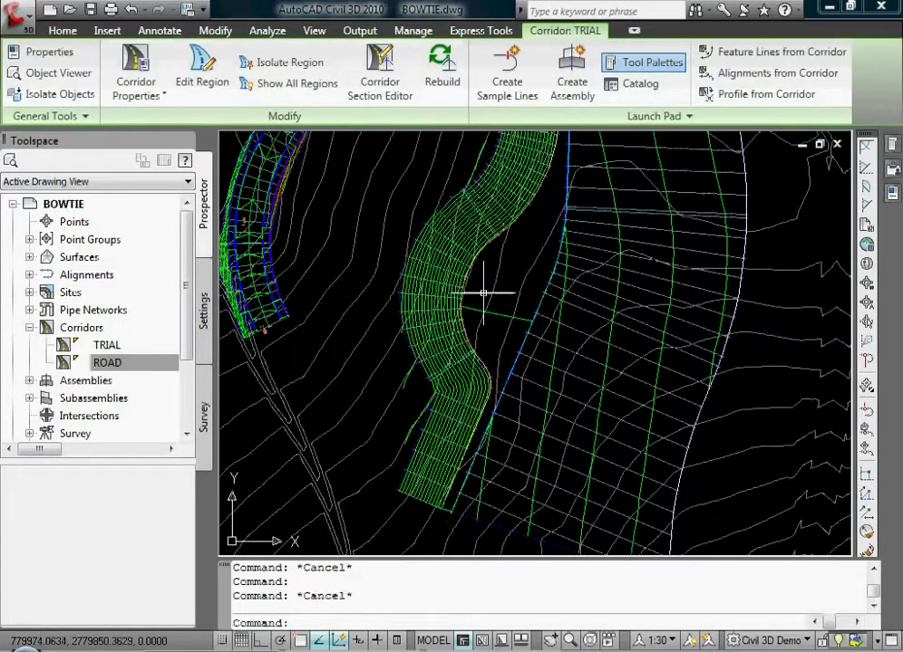
- Inspect the corridor surface in 3D with the Object Viewer, orbiting around the former bowtie area
left_click(469, 281)
right_click(470, 281)
left_click(530, 522)
left_click_drag(540, 240, 470, 393)
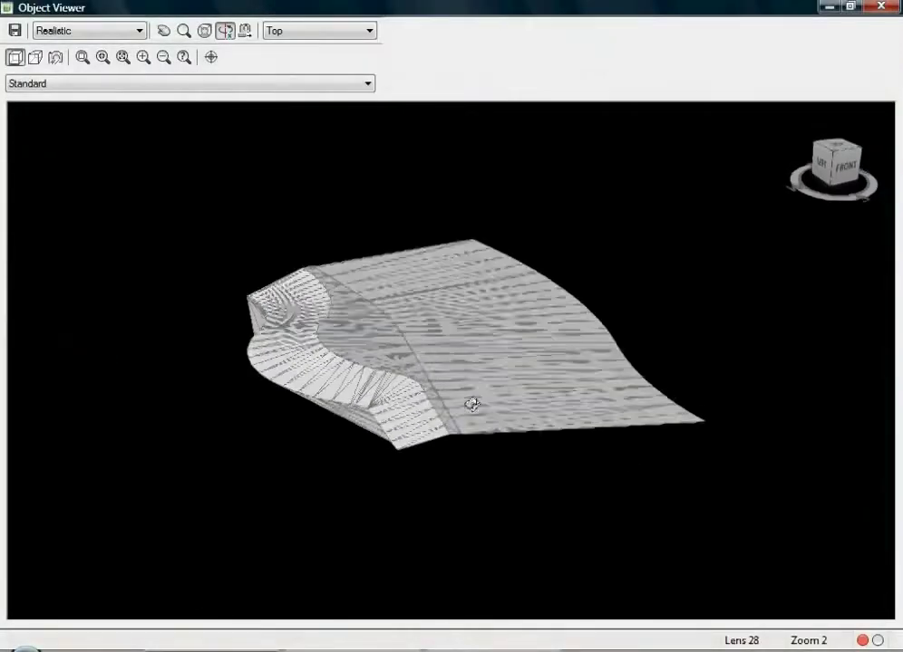
scroll(388, 442, "up", 2)
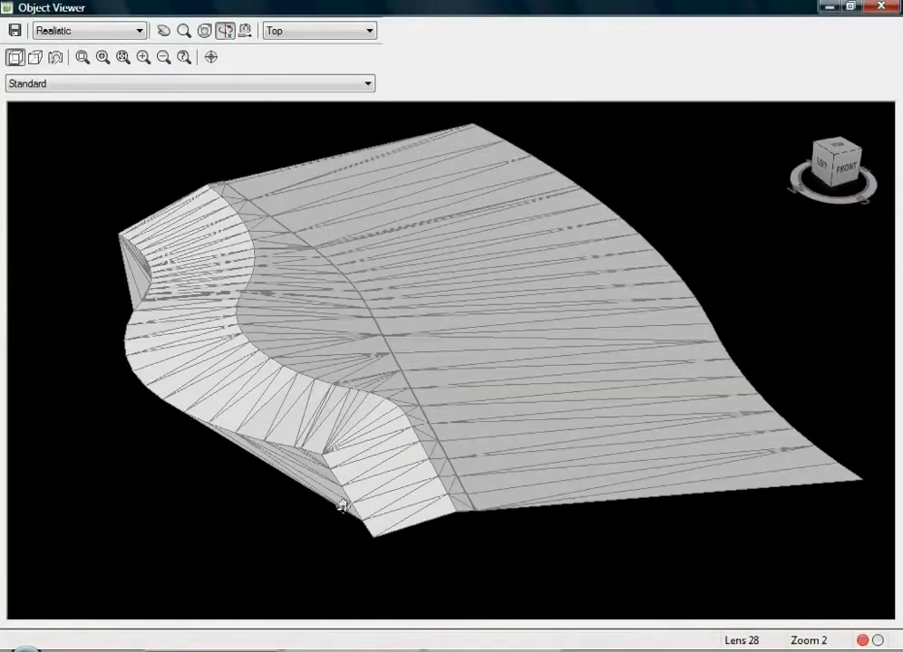
key("Escape")
key("Escape")
- Start adding an interactive boundary to the FG surface in the TRIAL corridor's properties
scroll(426, 299, "up", 4)
left_click(345, 227)
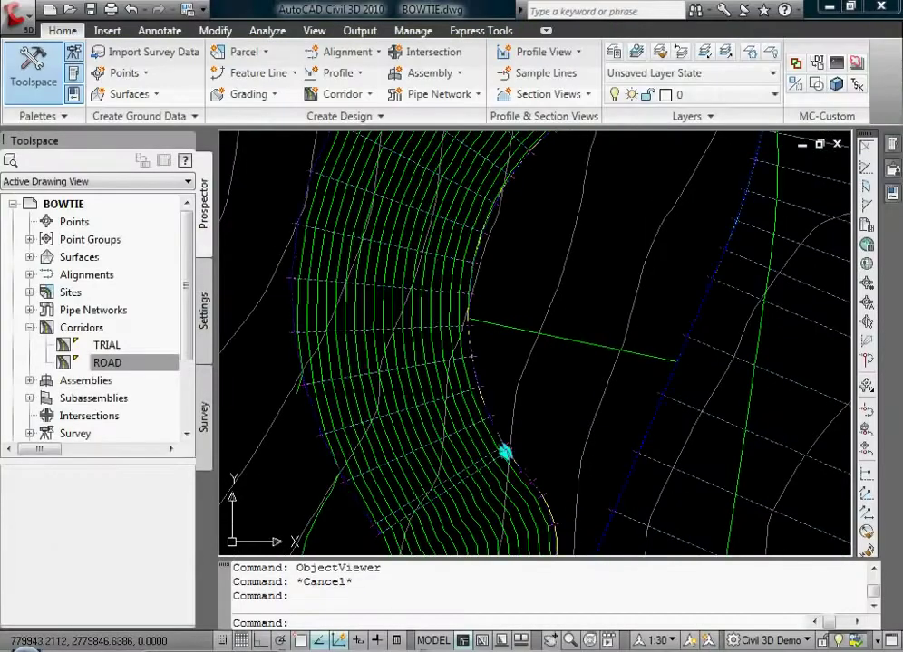
left_click(136, 80)
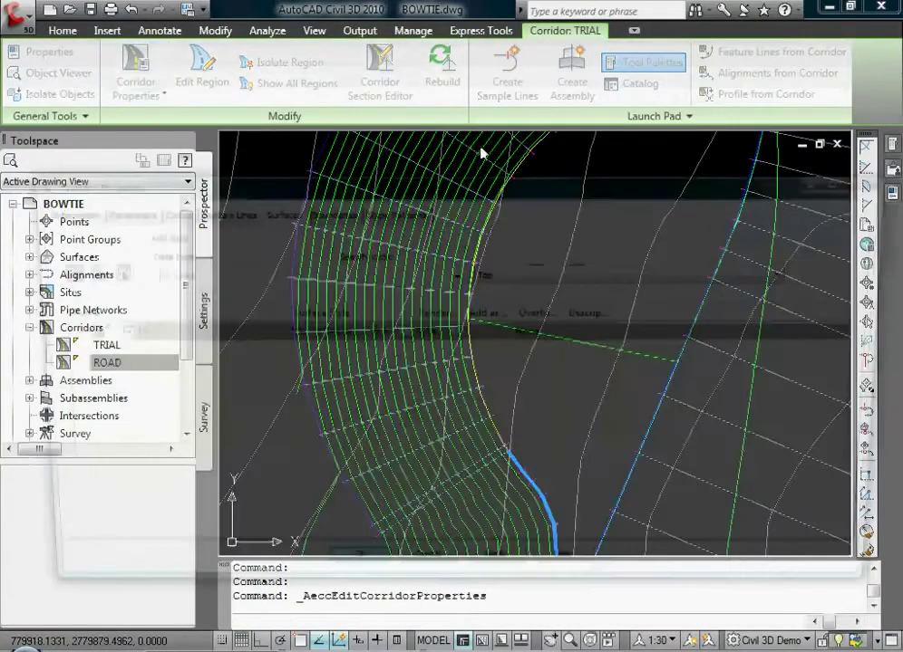
left_click(328, 214)
right_click(128, 266)
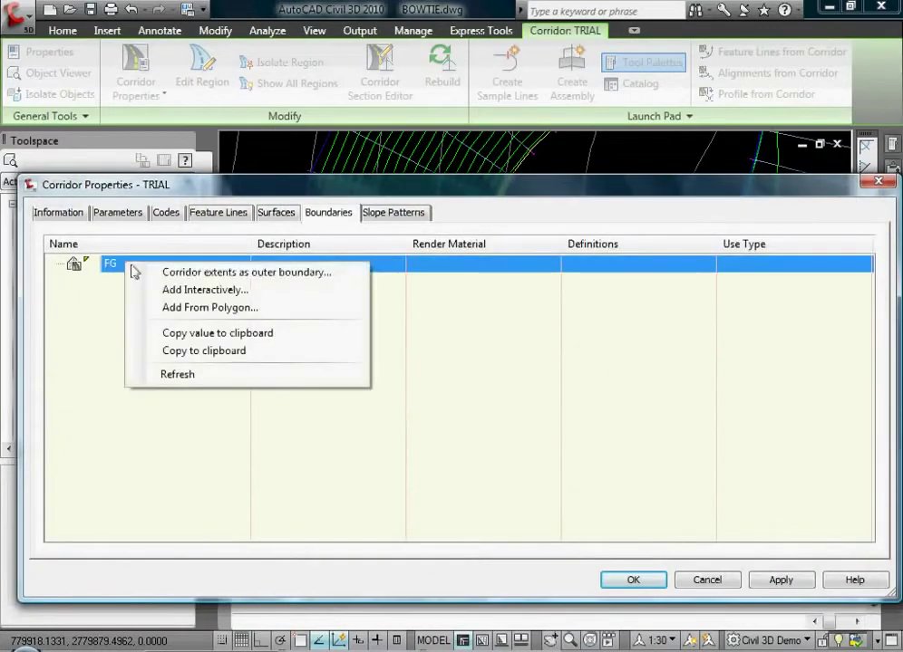
left_click(185, 291)
- Begin the FG boundary at an endpoint of the western daylight feature line using the END snap, following that edge southward
scroll(399, 258, "up", 5)
type("END")
key("Return")
middle_click_drag(398, 147, 382, 190)
left_click(383, 179)
scroll(382, 179, "down", 5)
left_click(300, 328)
scroll(361, 294, "up", 1)
left_click(374, 380)
scroll(374, 380, "up", 2)
type("U")
key("Return")
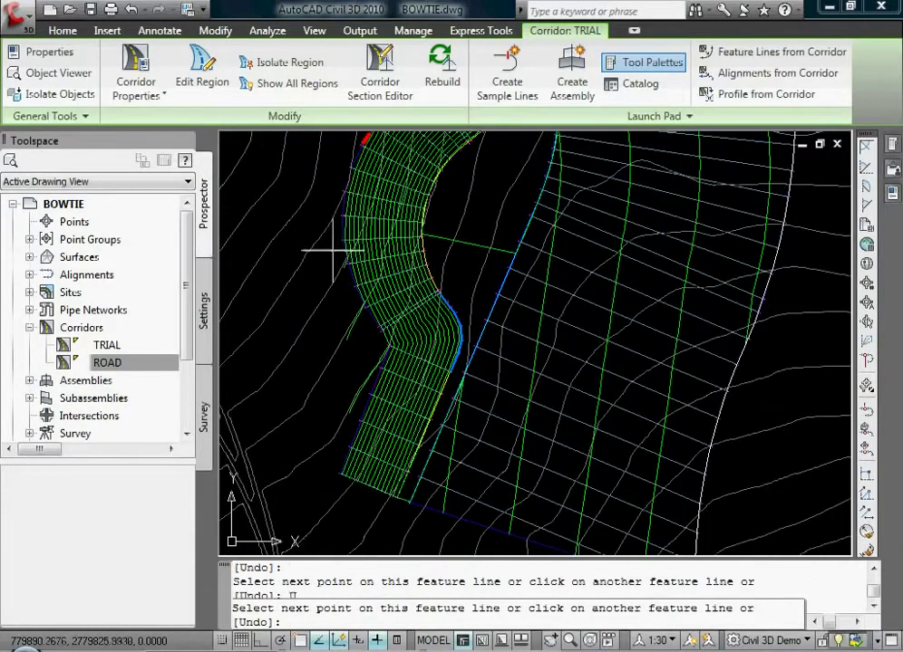
- Trace the FG boundary along the western daylight line and past the inner corner to the corridor's southwest end, using the END snap
scroll(377, 342, "up", 2)
scroll(383, 327, "up", 3)
type("END of")
left_click(406, 348)
scroll(406, 348, "down", 4)
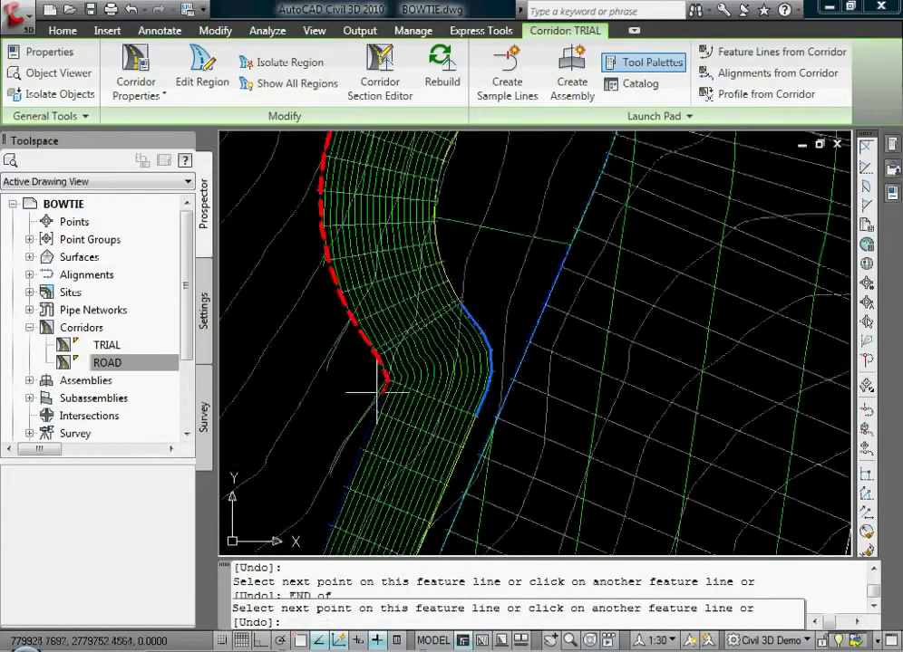
left_click(412, 410)
scroll(464, 379, "down", 2)
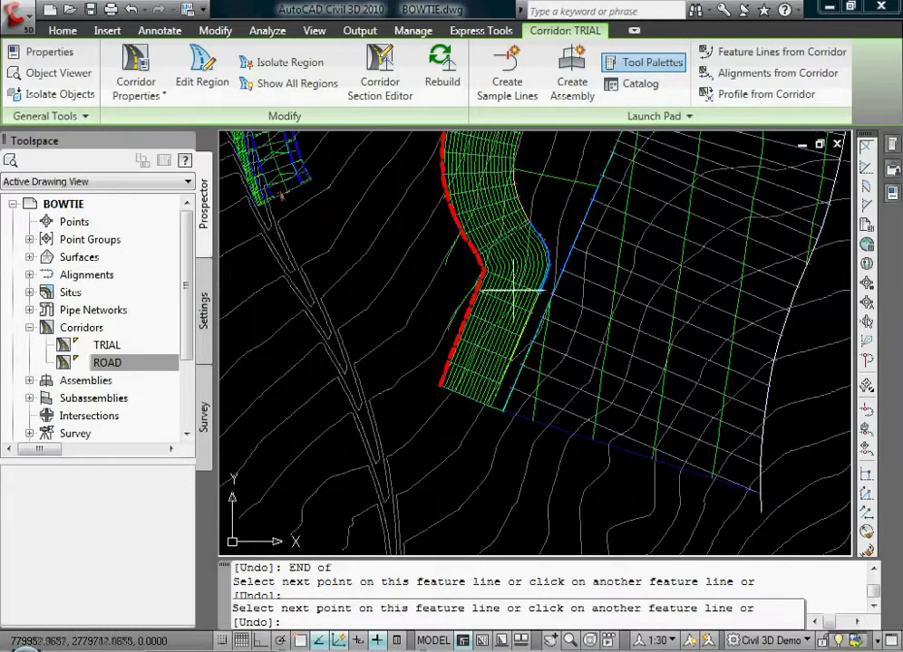
- Continue the FG boundary across the corridor's southern end to its southeast corner, using the END snap
scroll(551, 480, "up", 3)
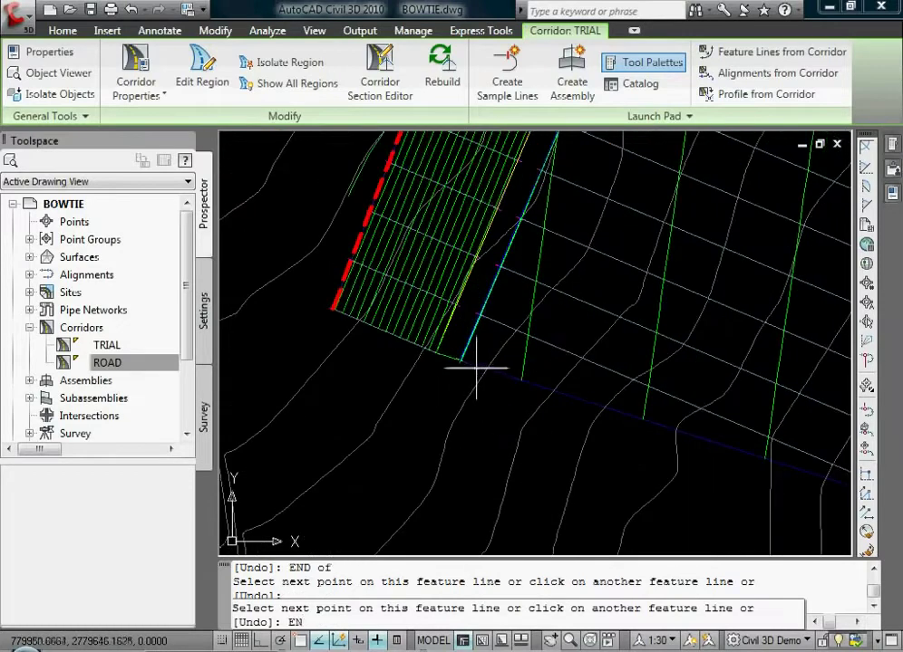
left_click(594, 418)
left_click(648, 362)
key("Return")
scroll(363, 397, "up", 3)
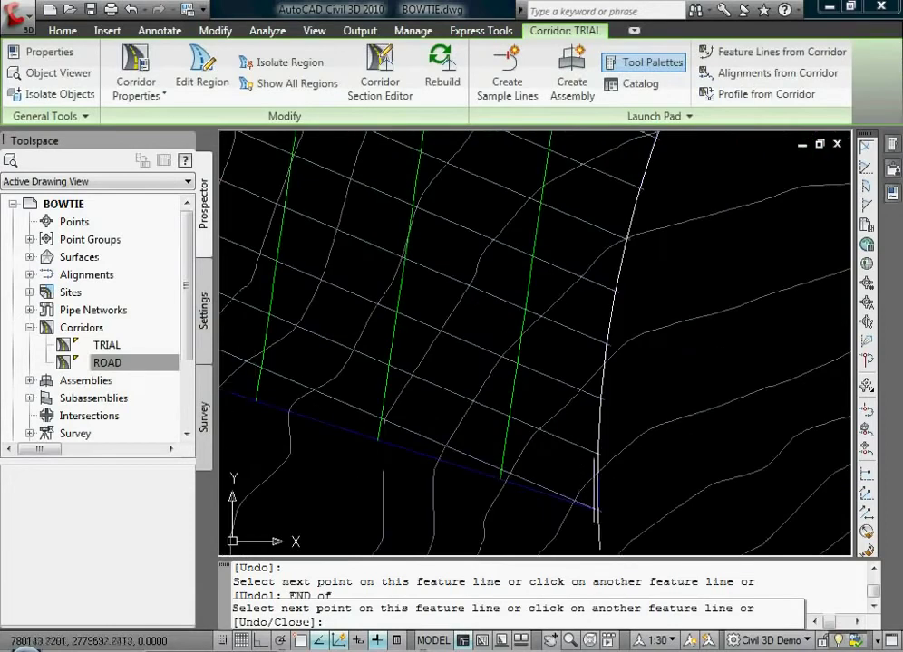
left_click(597, 511)
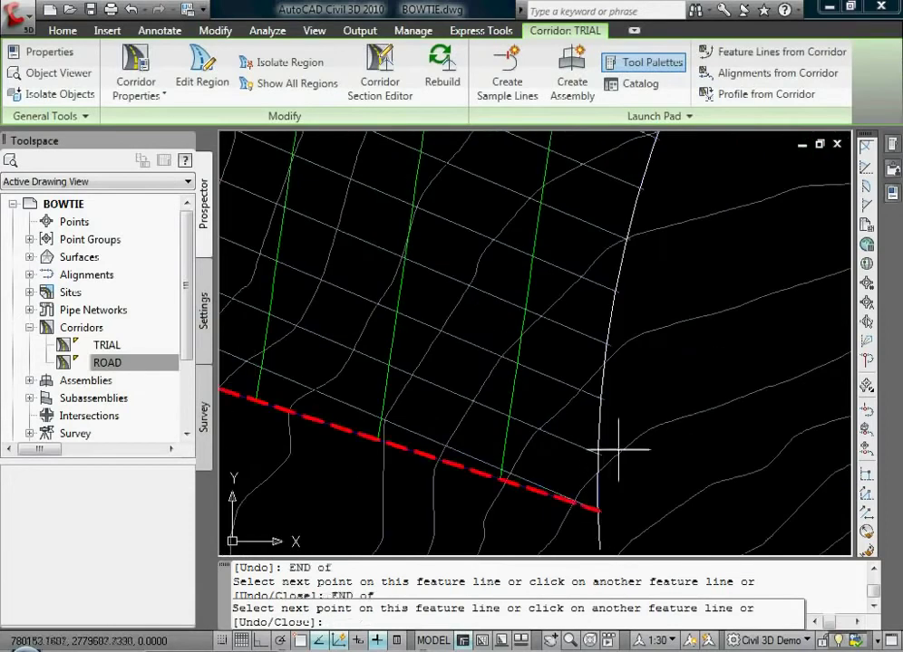
- Complete the FG outside boundary around the rest of the corridor and accept the TRIAL corridor properties
scroll(614, 447, "down", 5)
scroll(562, 217, "up", 4)
key("Return")
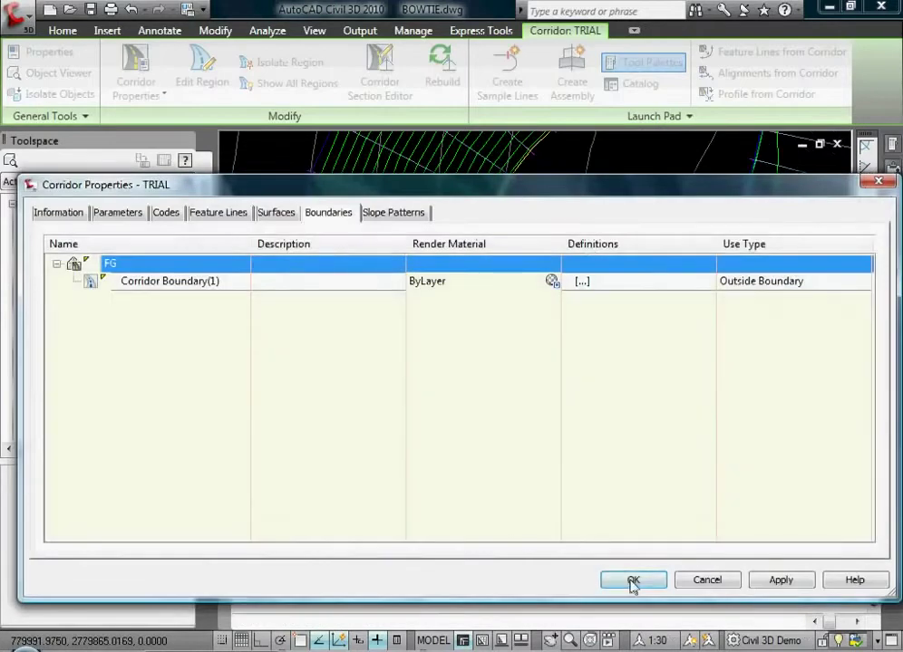
left_click(633, 581)
scroll(534, 326, "down", 2)
key("Escape")
key("Escape")
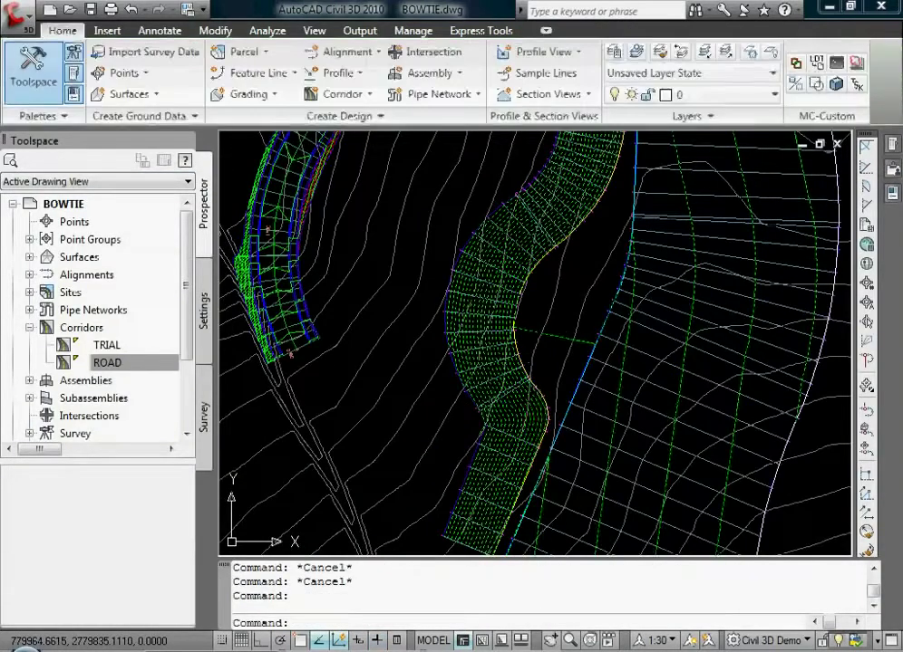
- Inspect the bounded TRIAL corridor surface in 3D with the Object Viewer
left_click(520, 288)
right_click(520, 288)
left_click(553, 540)
mouse_move(516, 331)
left_mouse_down()
mouse_move(486, 411)
mouse_move(468, 349)
mouse_move(466, 392)
left_mouse_up()
key("Escape")
- Lower the FG DAYLIGHT profile in the DAYLIGHT profile view by stretching its middle grip straight down with Ortho on
scroll(467, 388, "down", 4)
scroll(528, 312, "up", 2)
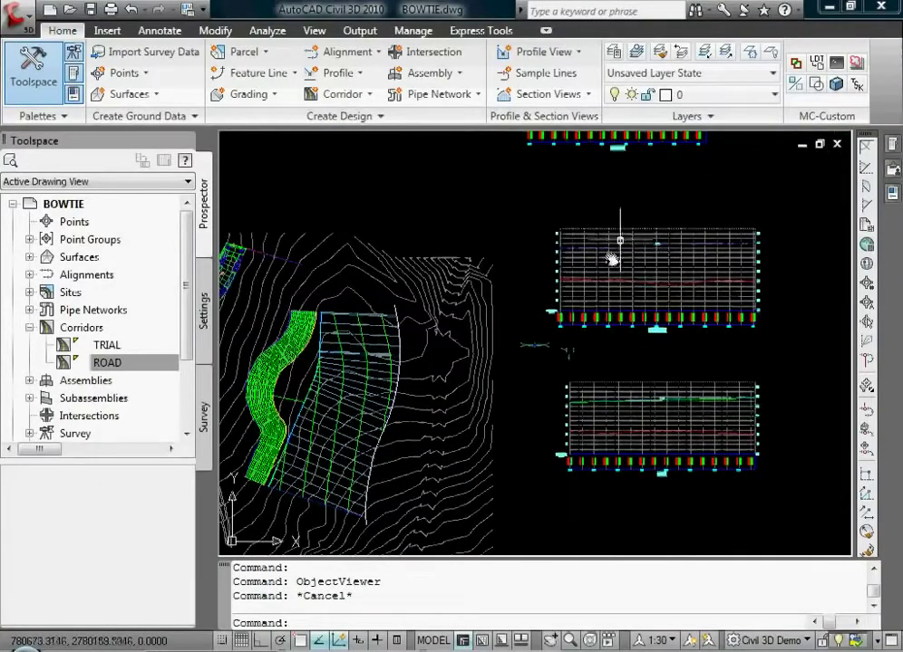
middle_click_drag(612, 260, 571, 349)
scroll(639, 333, "up", 2)
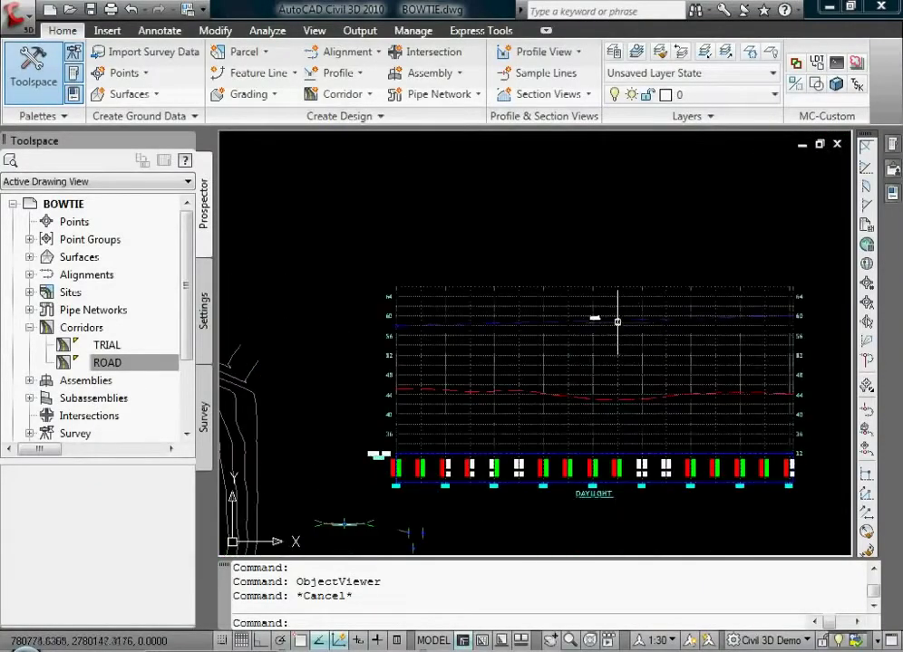
left_click(618, 322)
left_click(594, 319)
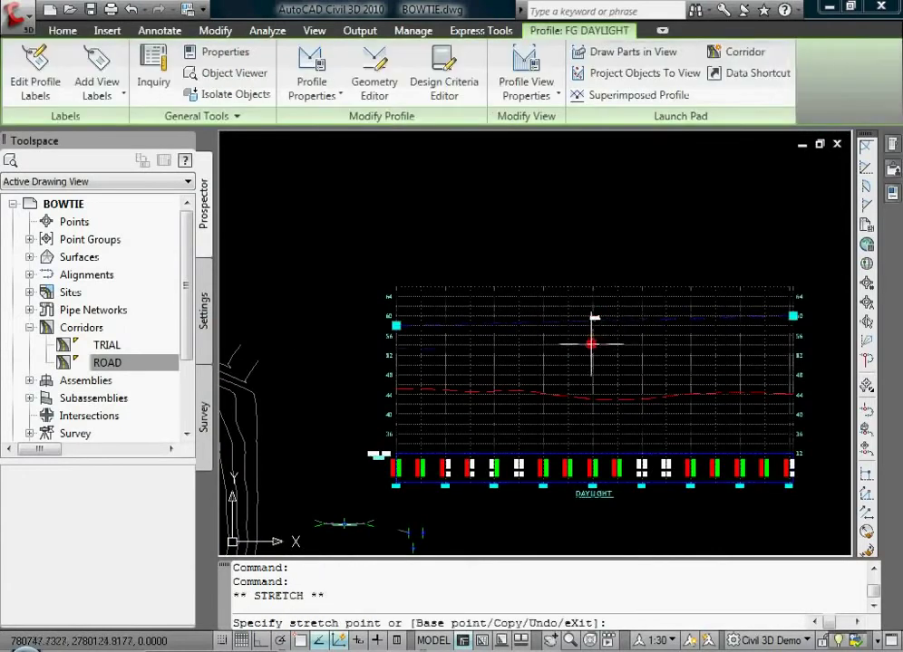
scroll(695, 323, "down", 4)
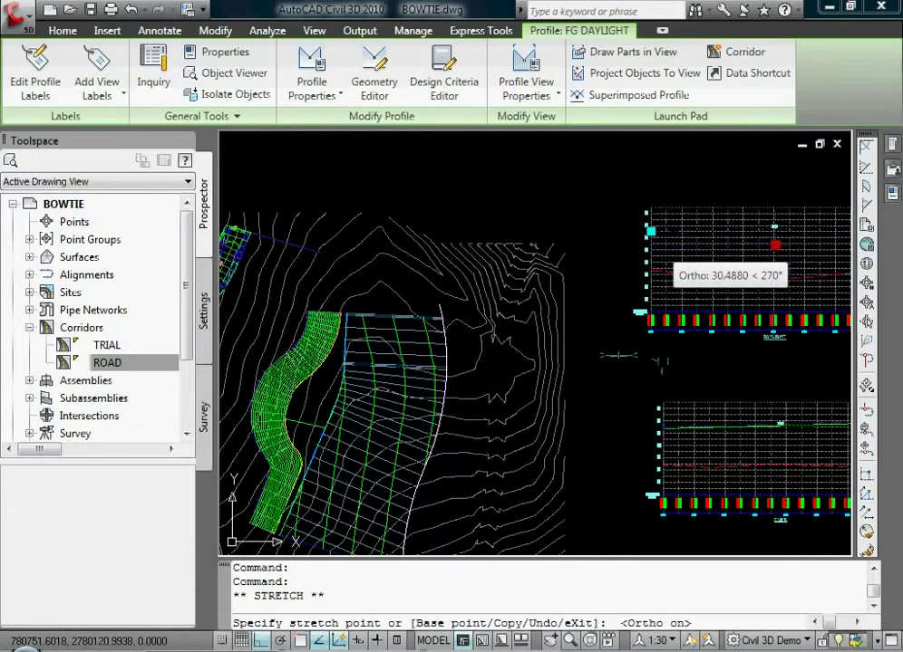
left_click(775, 245)
scroll(652, 335, "up", 2)
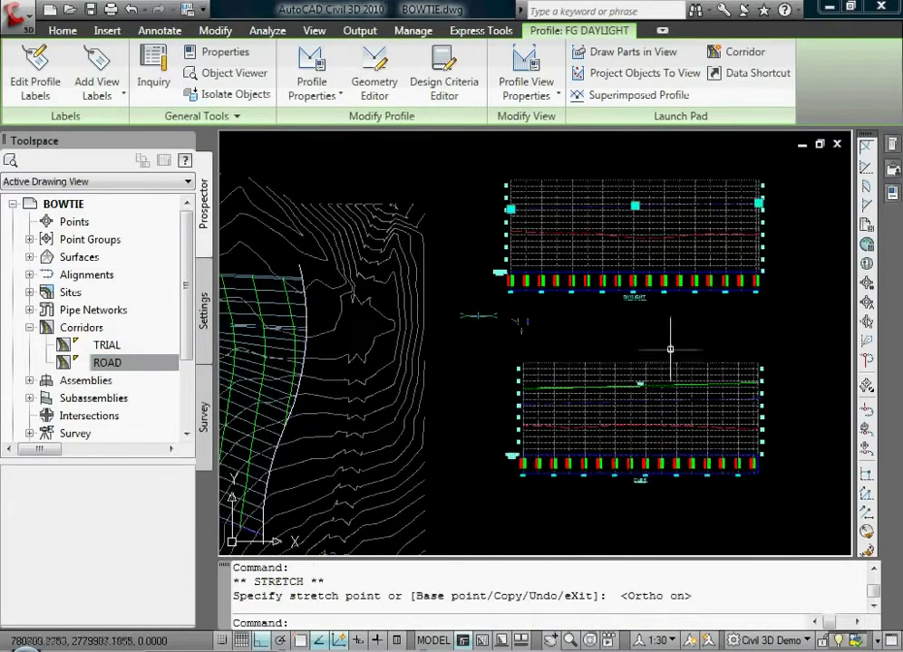
- Lower the FG CURB profile in the CURB profile view by its middle grip and let the corridor rebuild
key("Escape")
key("Escape")
scroll(648, 385, "up", 3)
left_click(648, 388)
scroll(638, 390, "down", 5)
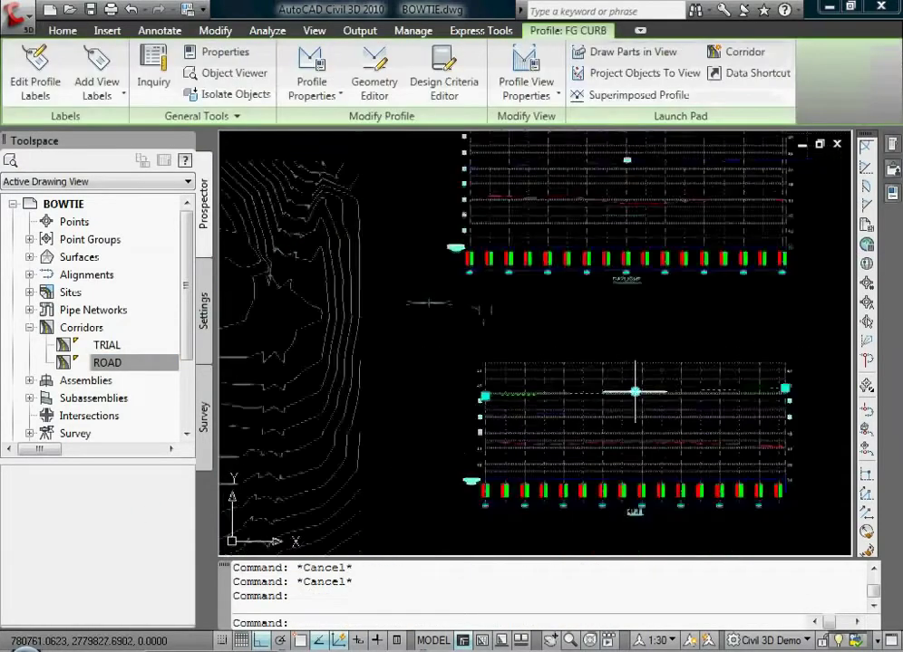
left_click(636, 402)
left_click(637, 409)
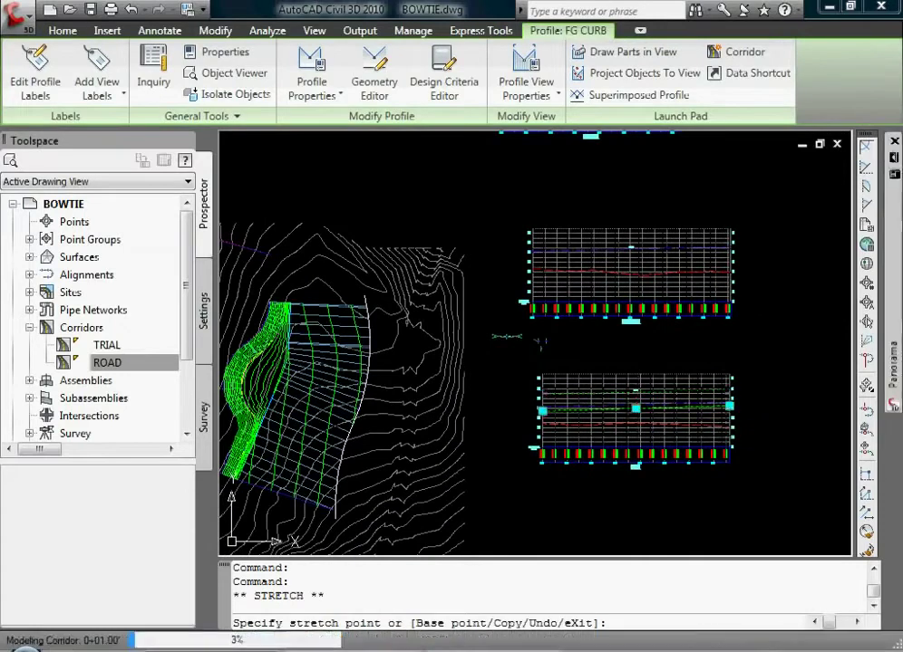
scroll(528, 336, "up", 4)
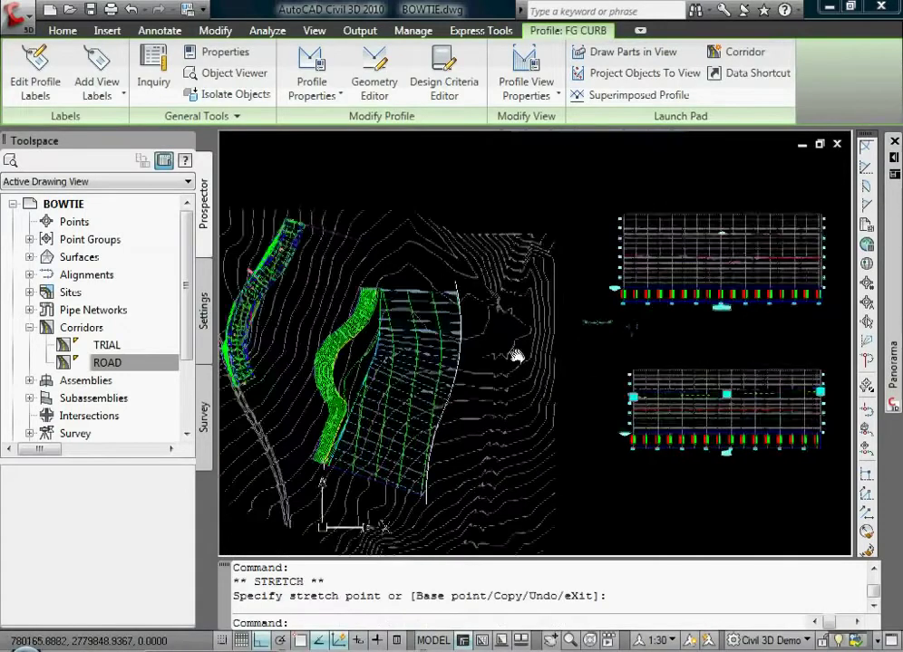
key("Escape")
key("Escape")
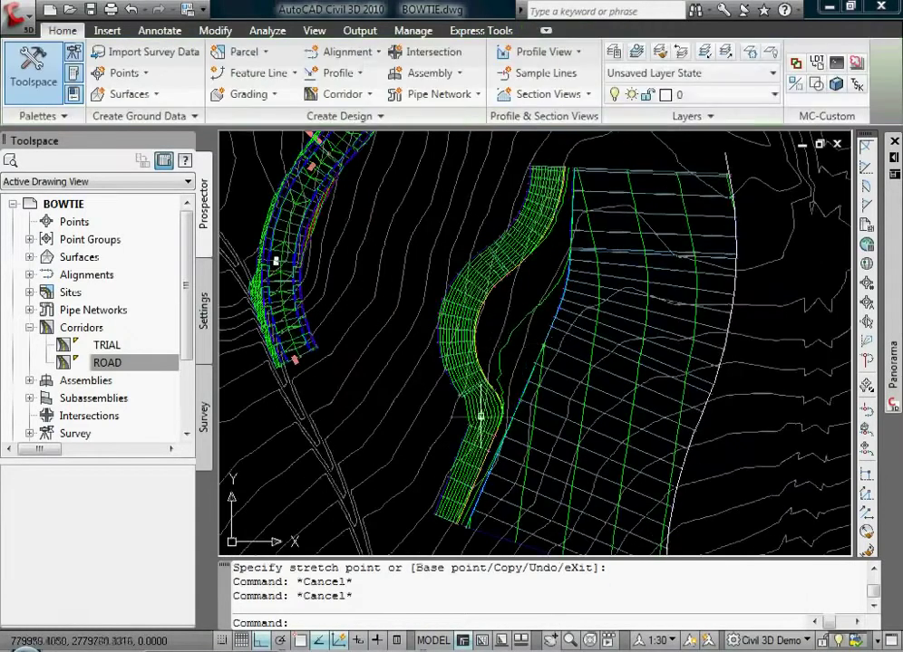
- Stretch the northern boundary grip of the TRIAL corridor's gap region southward along the curb line, narrowing the gap at the bend
scroll(484, 417, "up", 3)
scroll(468, 362, "up", 2)
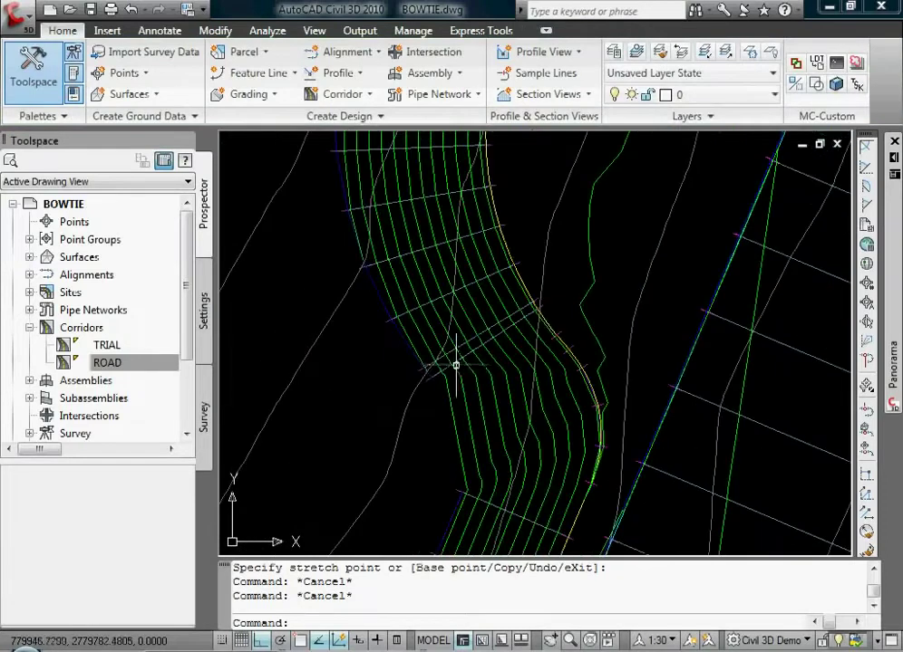
scroll(459, 363, "up", 2)
left_click(461, 362)
key("Escape")
left_click(528, 324)
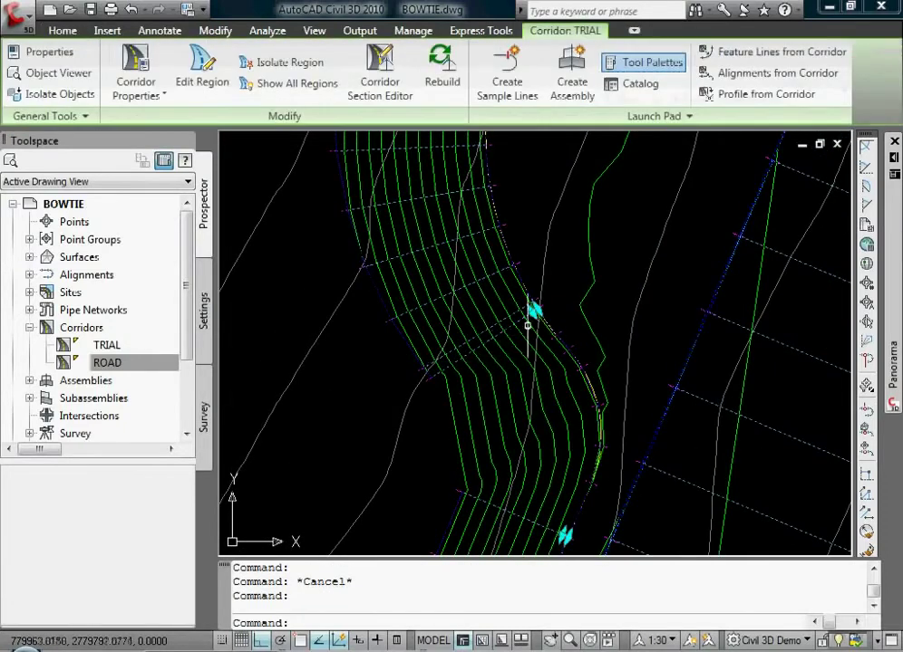
left_click(535, 310)
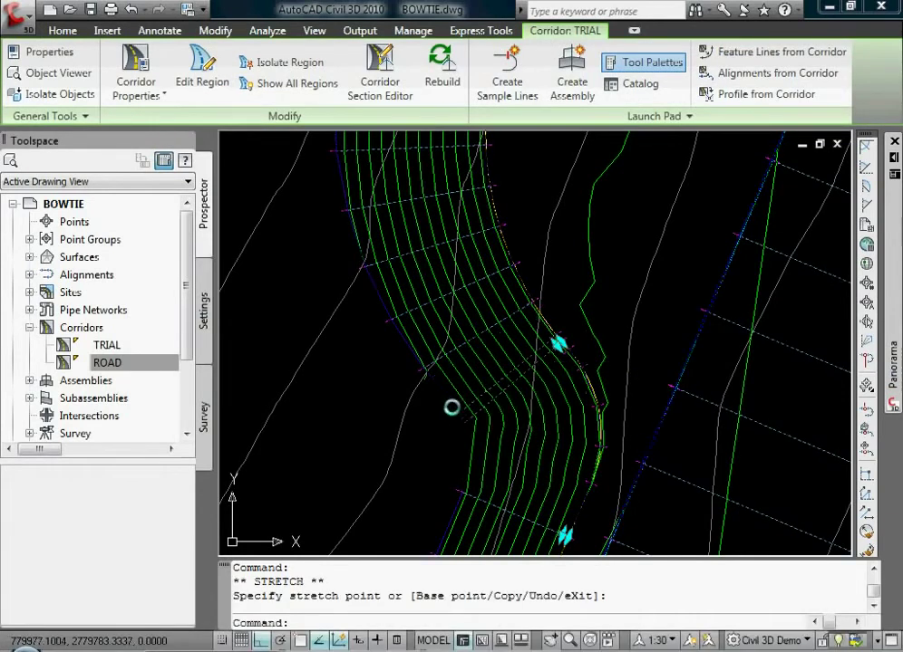
scroll(574, 408, "down", 2)
middle_click_drag(575, 407, 565, 361)
scroll(564, 429, "up", 3)
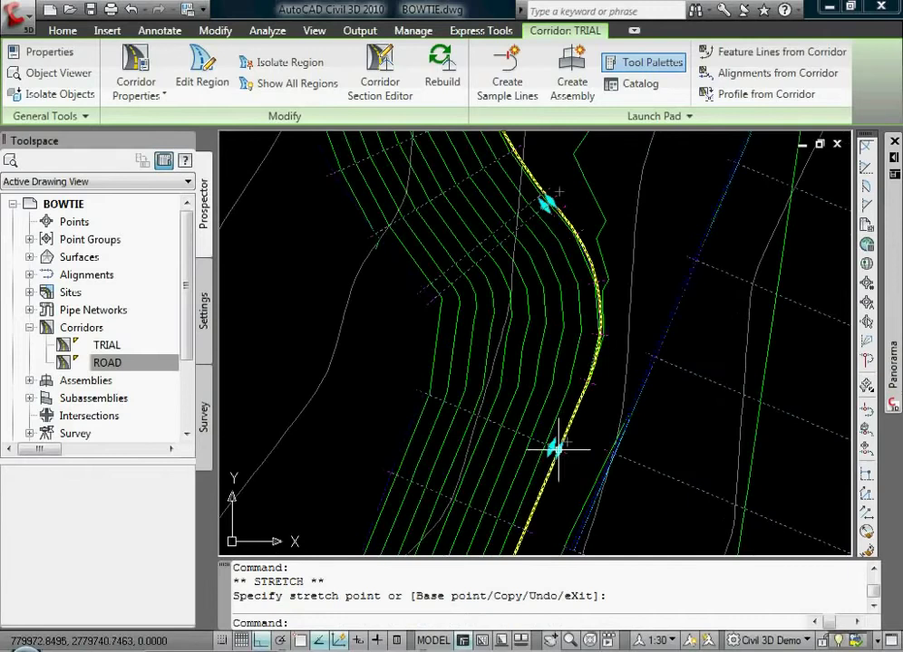
scroll(562, 316, "down", 4)
scroll(562, 321, "up", 3)
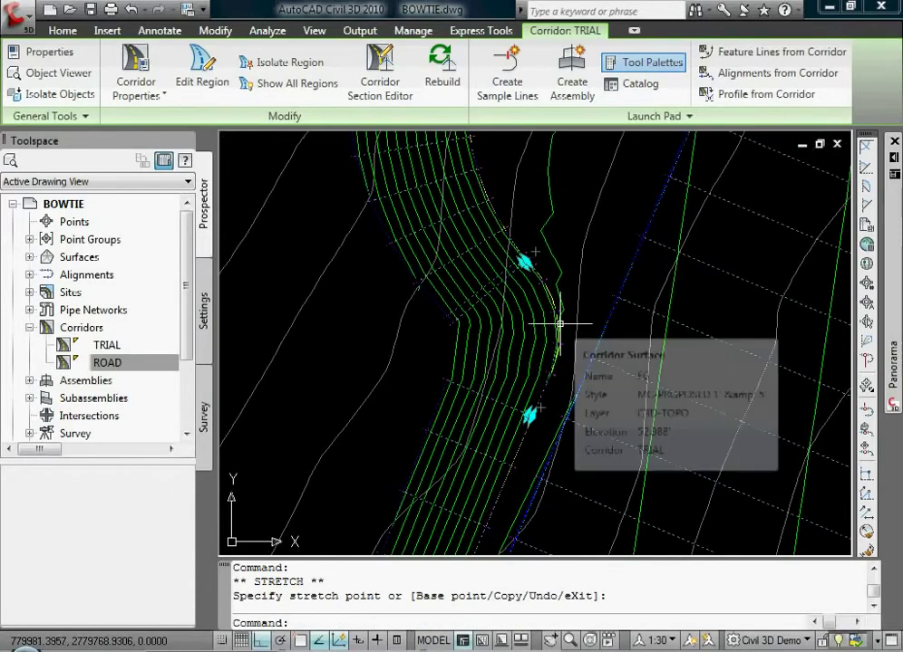